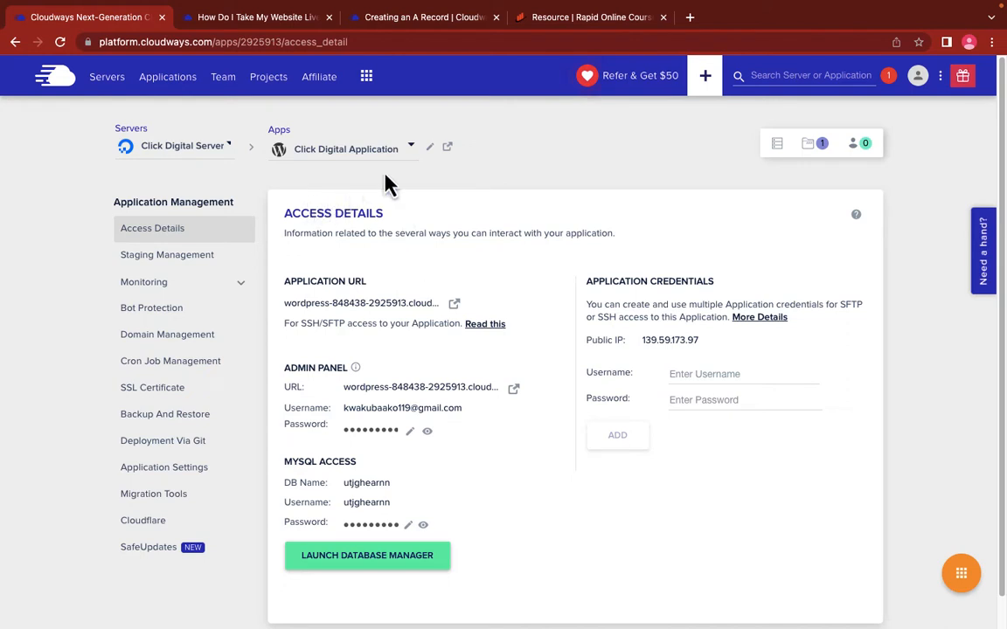
Step: On the Rapid Online Courses resources page, open the Namecheap recommendation in a new tab
click(569, 18)
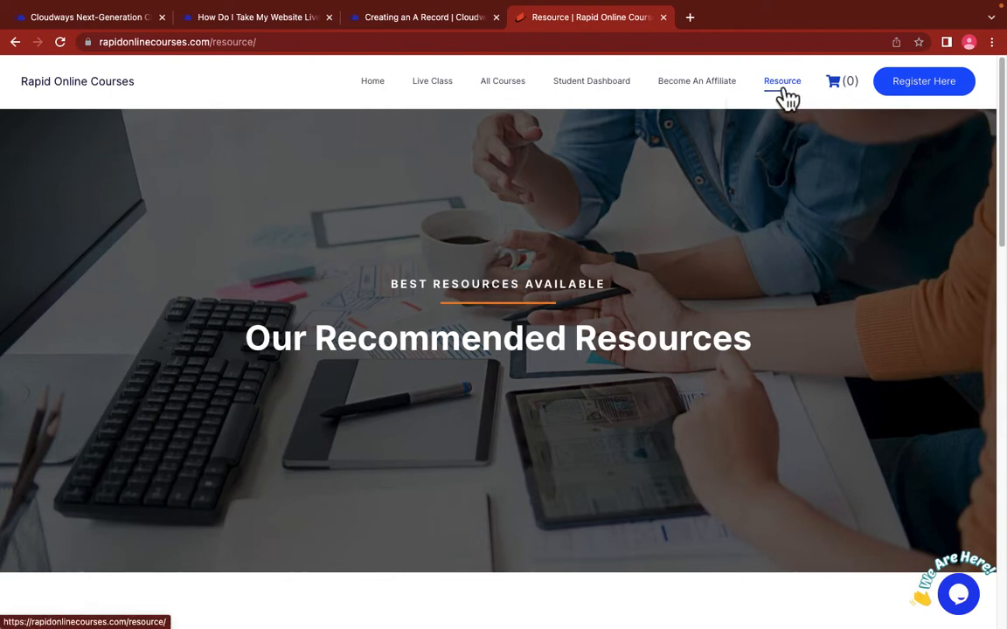
scroll(585, 252, down, 3)
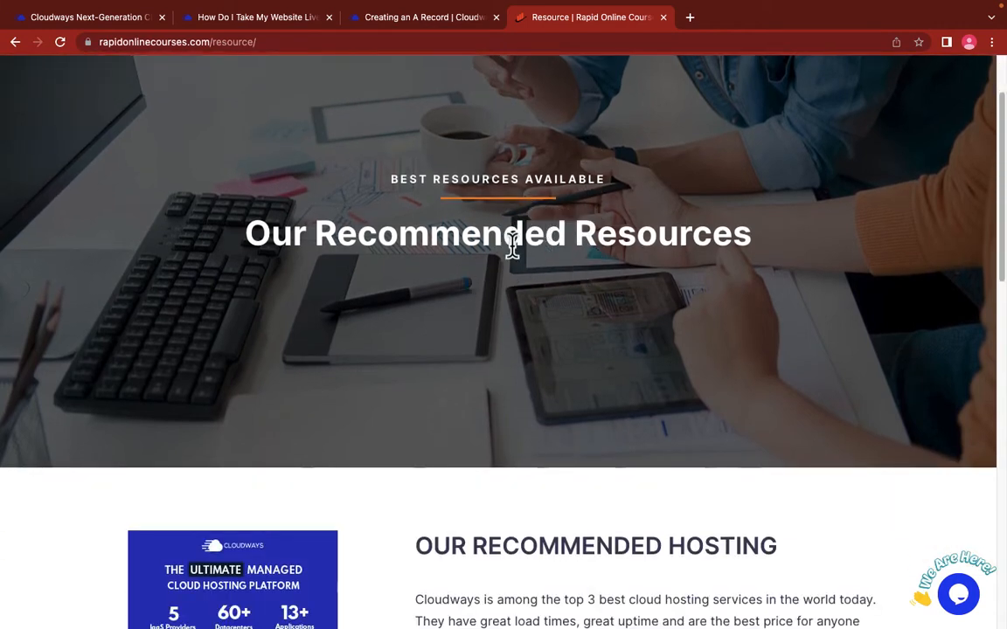
scroll(564, 272, down, 4)
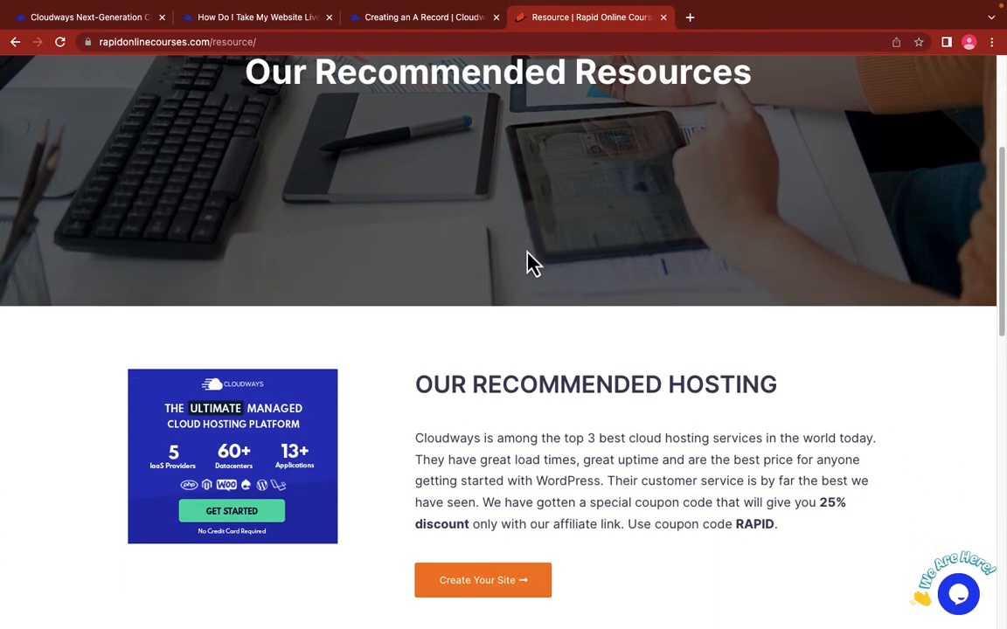
scroll(511, 315, down, 10)
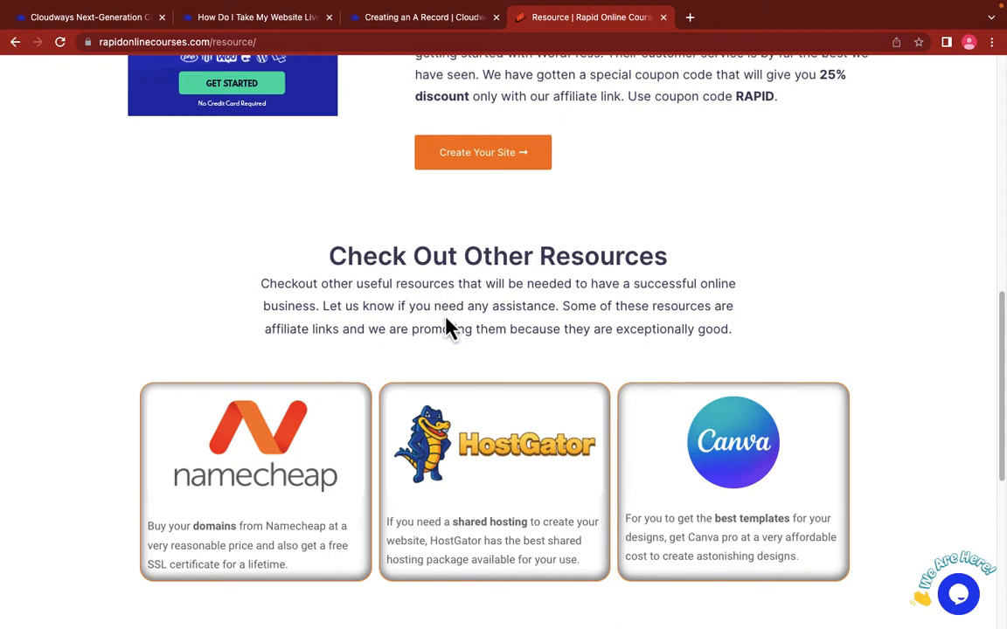
scroll(477, 350, down, 3)
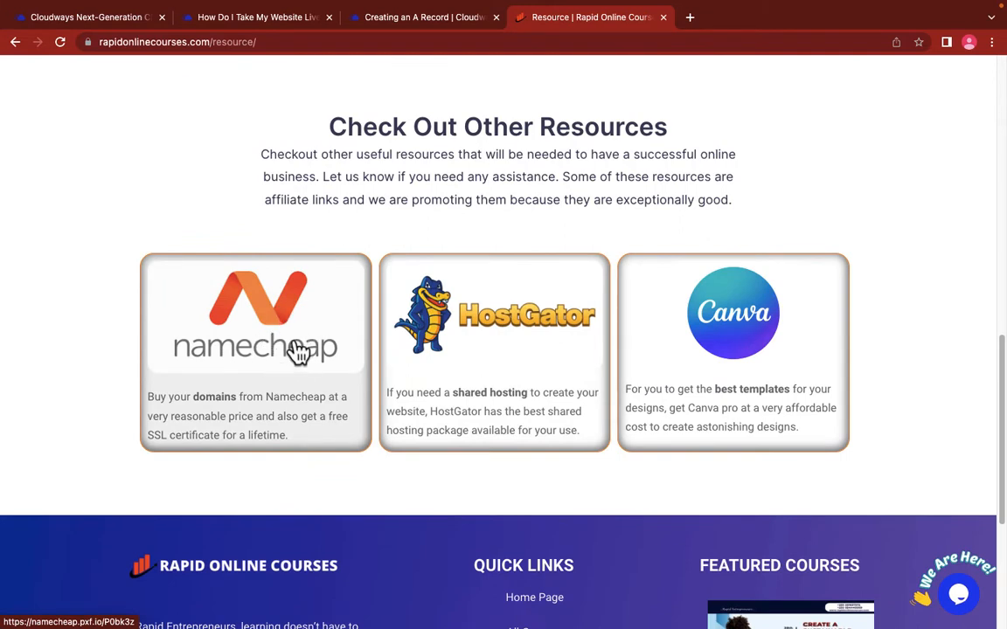
click(262, 350)
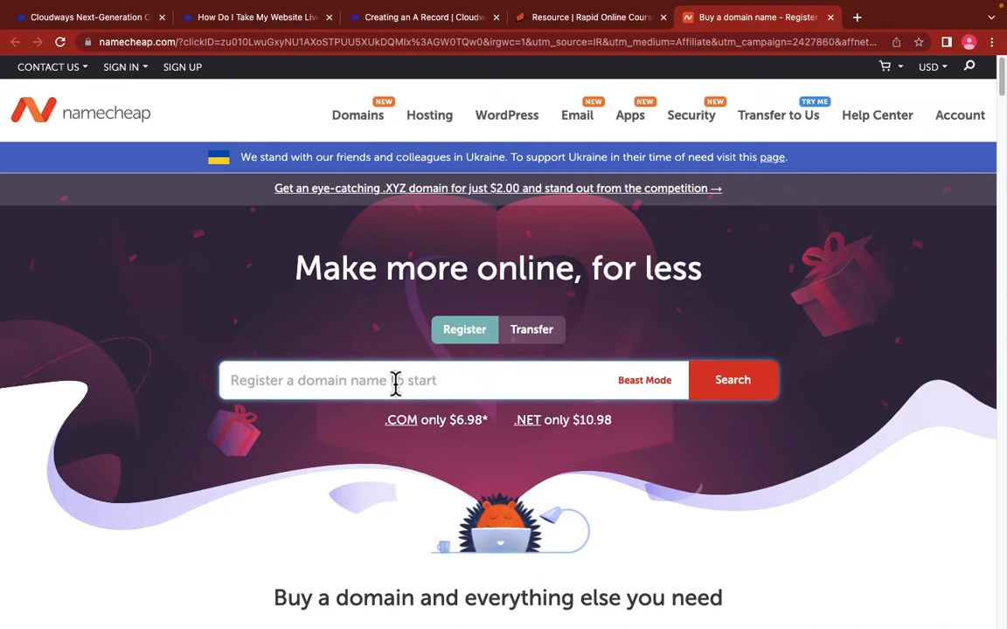
Step: Search Namecheap for 'click digital gh' to find clickdigitalgh.com at $7.88/yr
text(click )
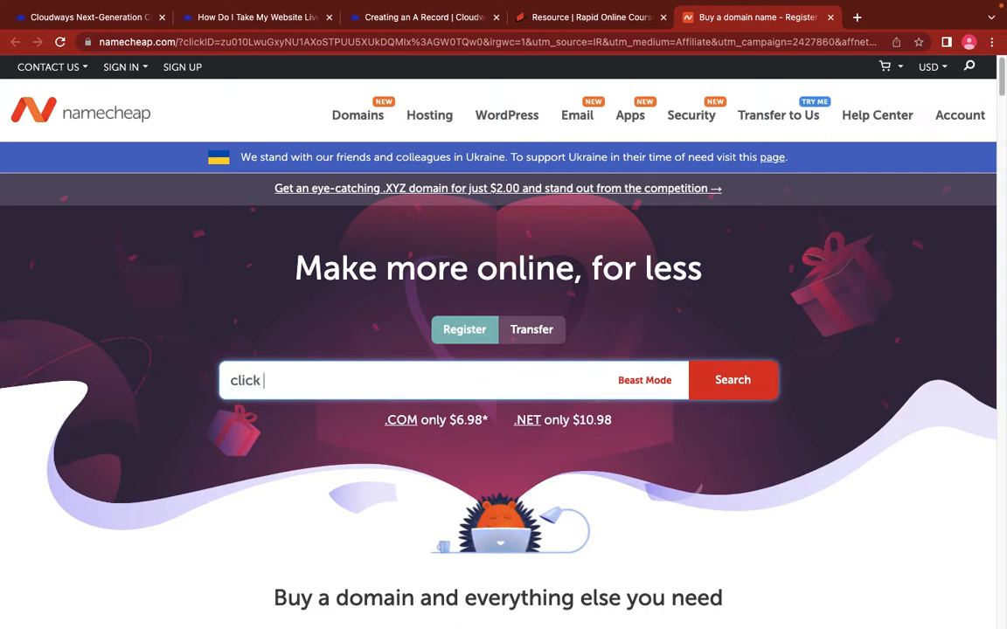
text(digital gh)
key(Return)
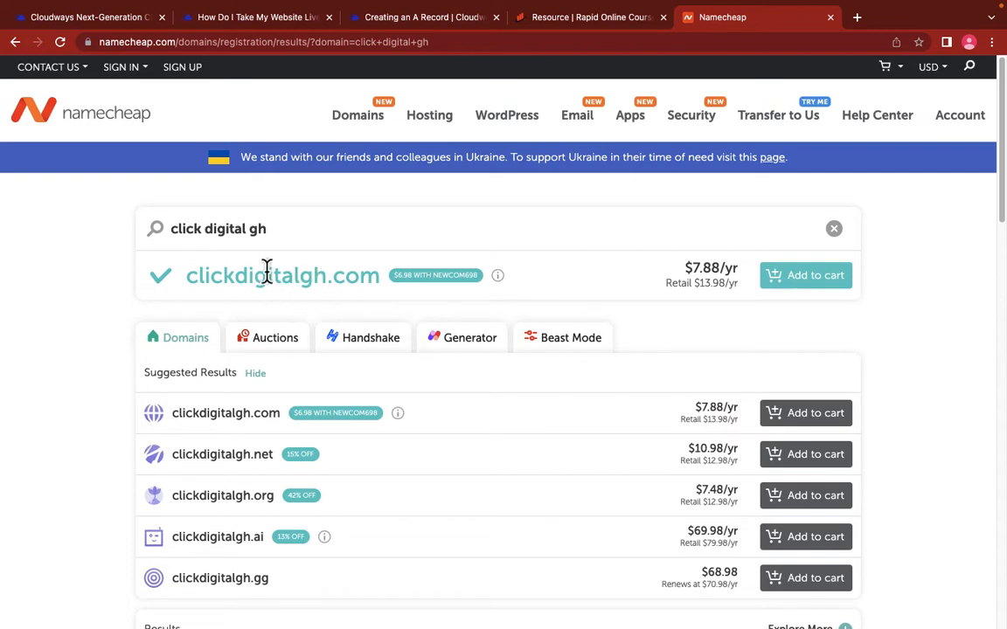
Step: Note the coupon code on the discount badge, add clickdigitalgh.com to the cart, and check out
drag(187, 276, 373, 281)
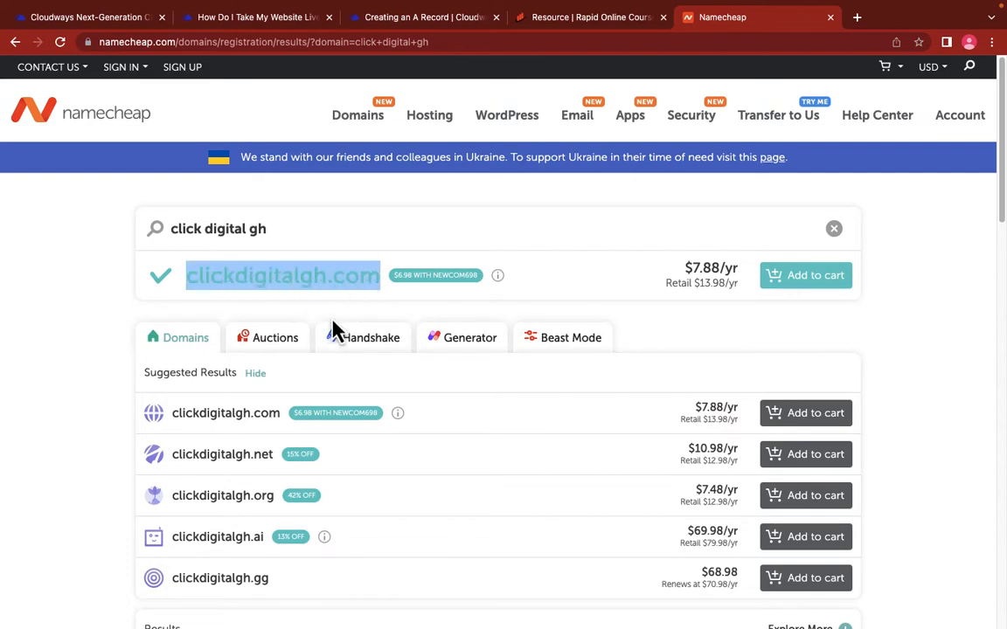
click(362, 283)
scroll(349, 350, down, 3)
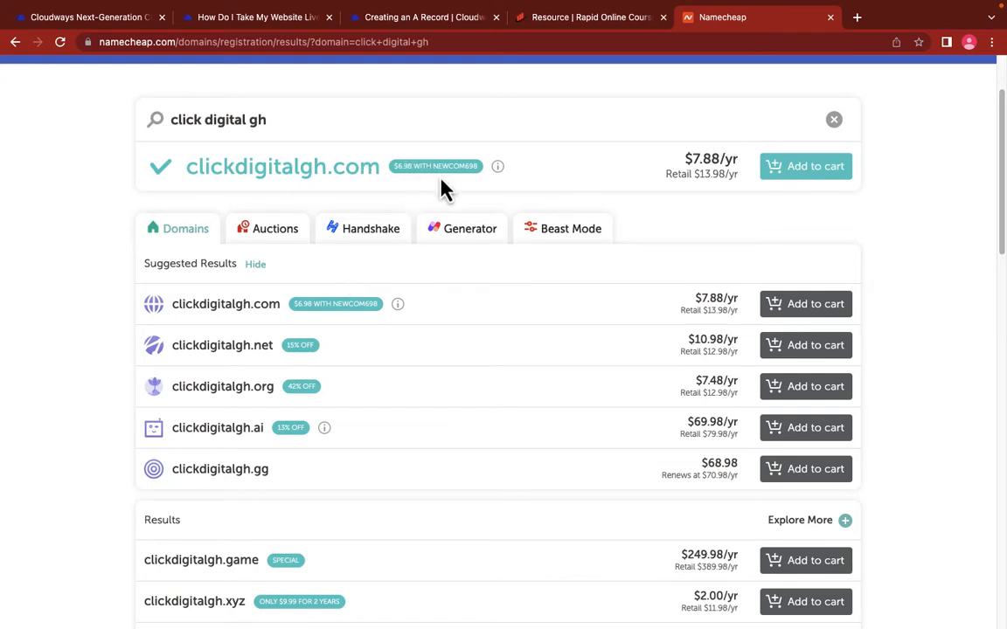
drag(434, 167, 470, 170)
click(813, 179)
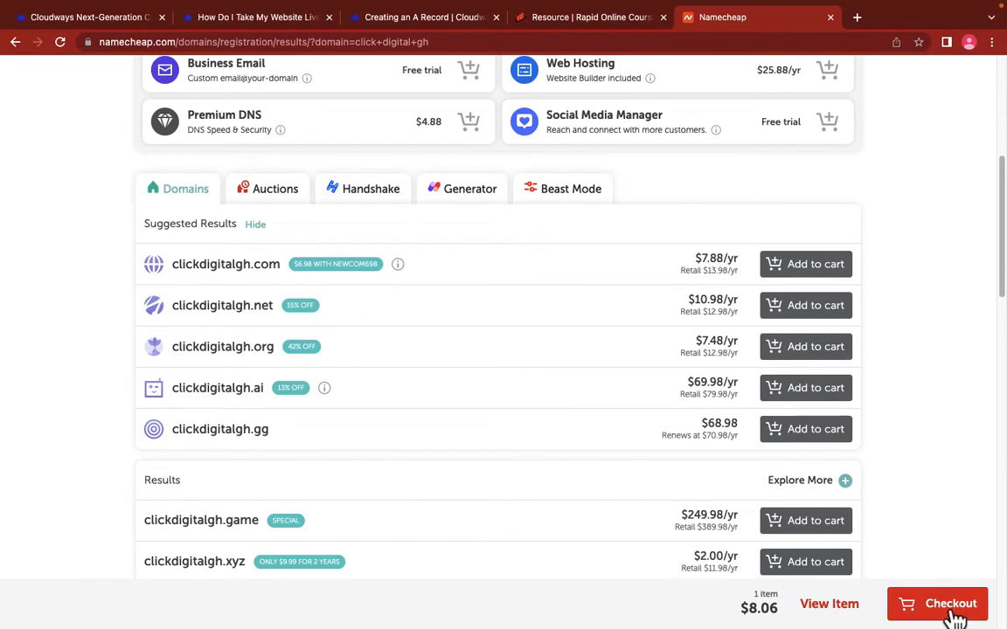
click(951, 603)
Step: Apply promo code NEWCOM698, then follow the prompt to create a free account
click(800, 379)
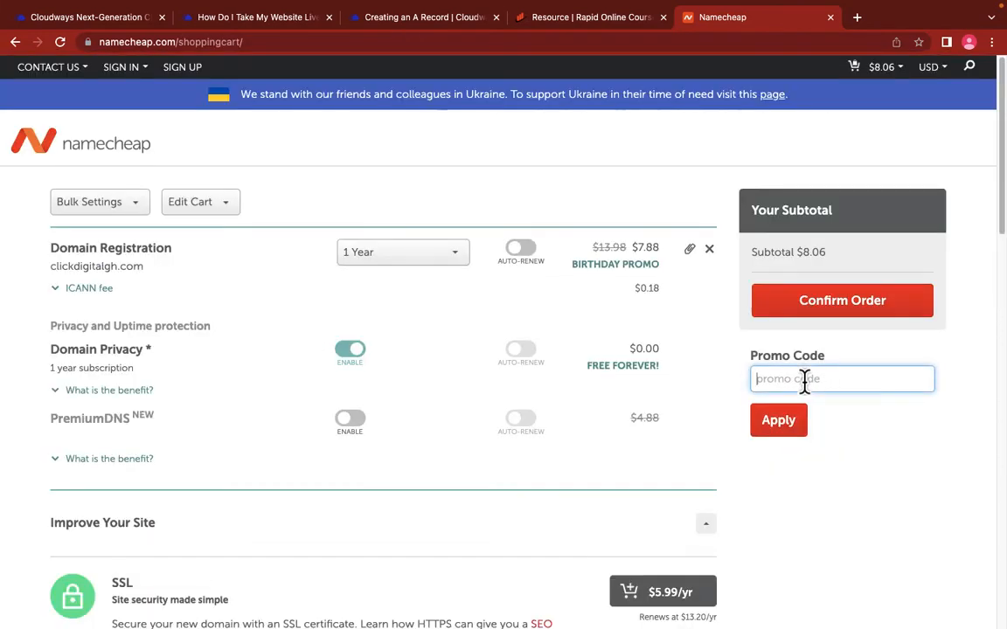
text(NEWCOM698)
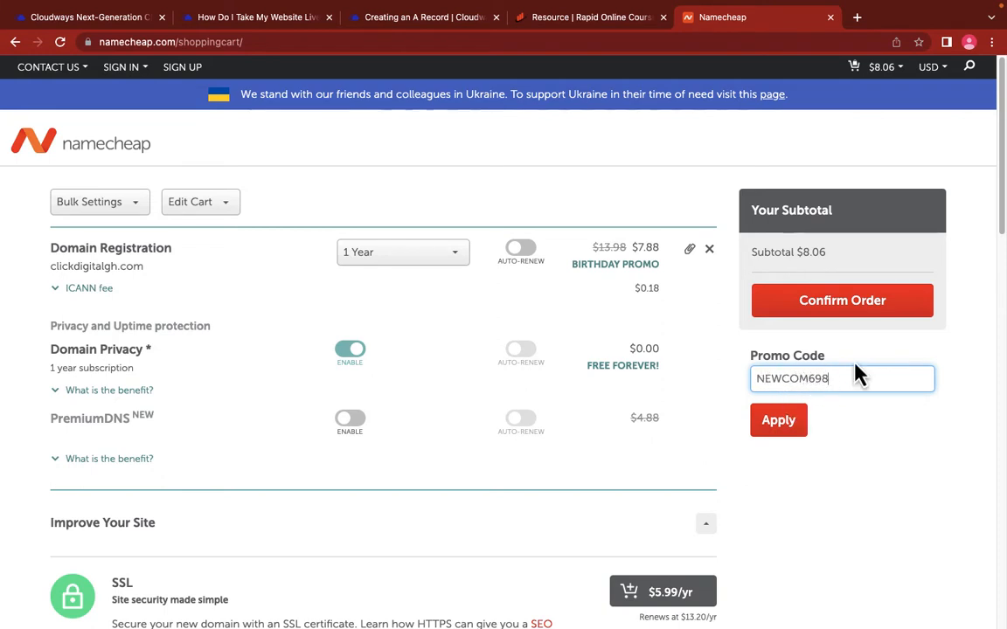
click(778, 427)
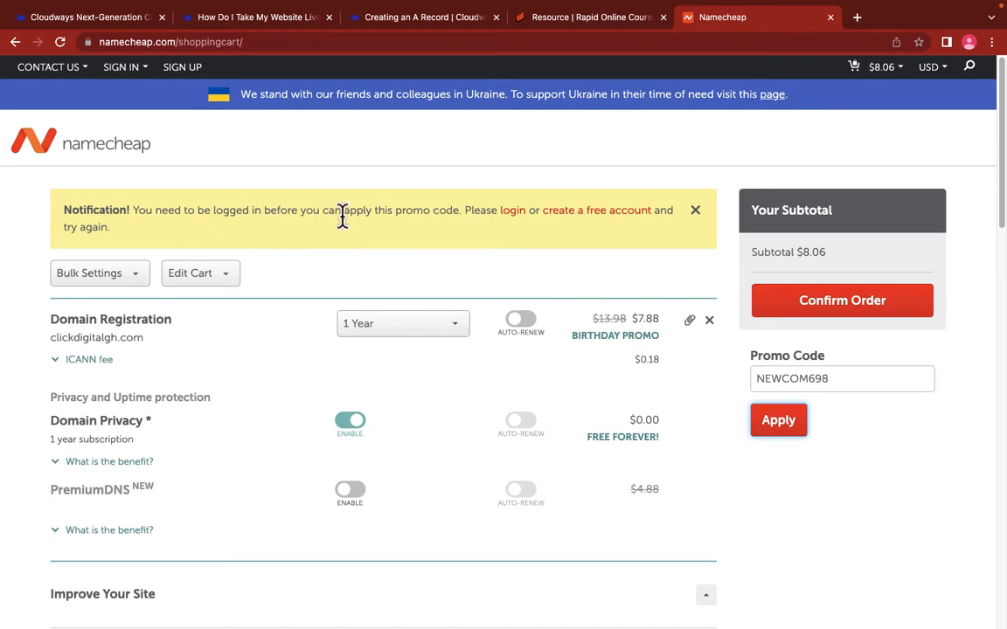
click(591, 218)
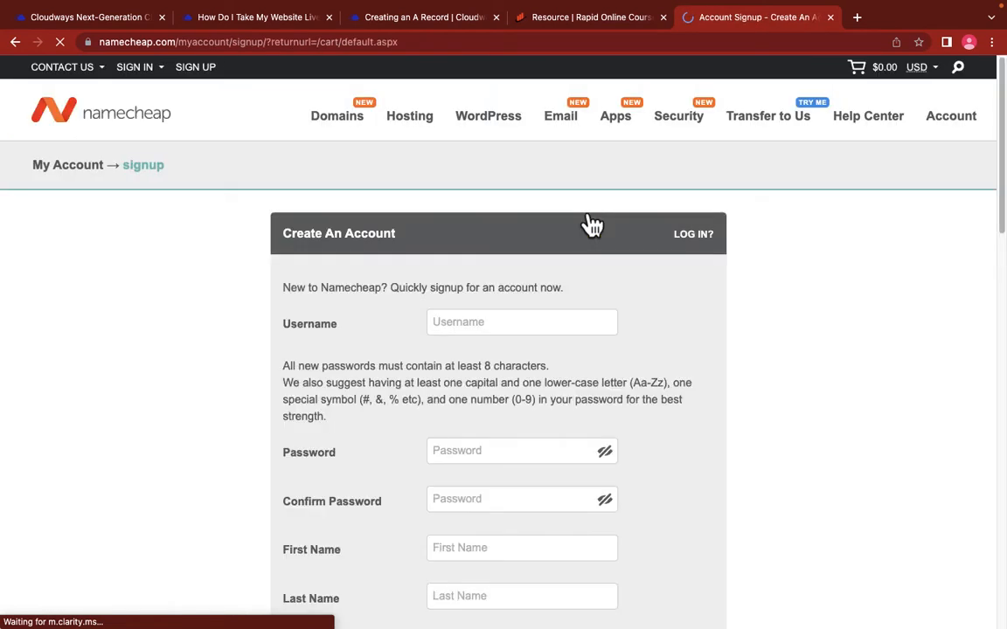
Step: Enter a username for the account, removing the space so it has none
click(504, 325)
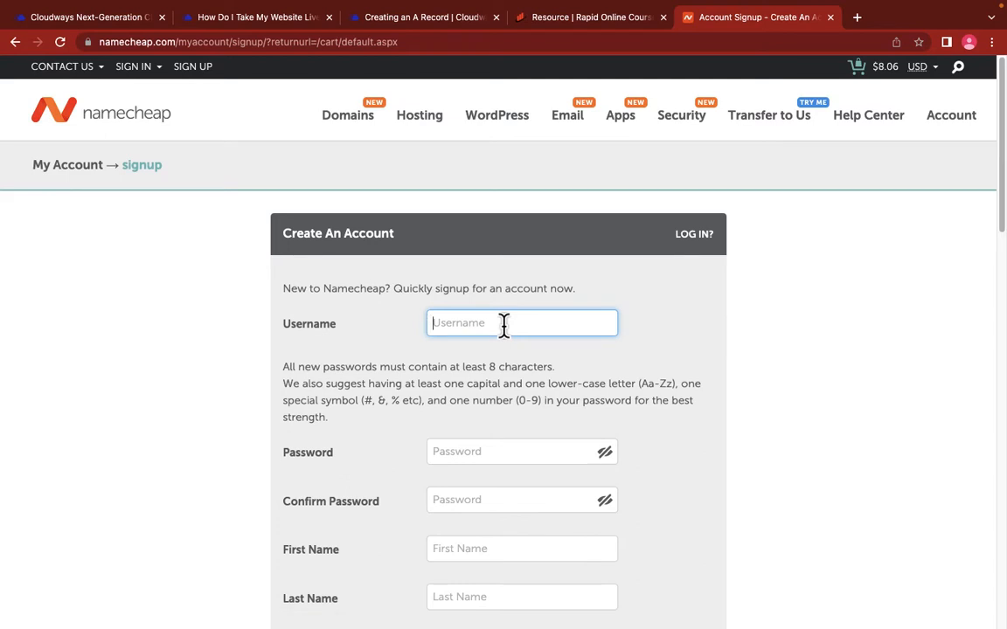
text(Click Digital GH)
scroll(445, 395, down, 1)
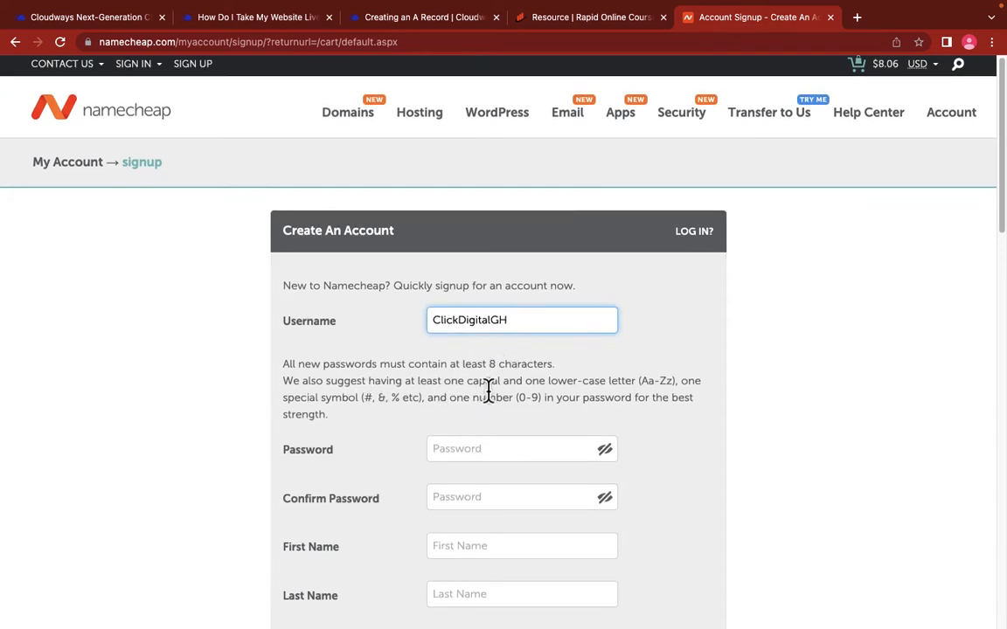
click(460, 320)
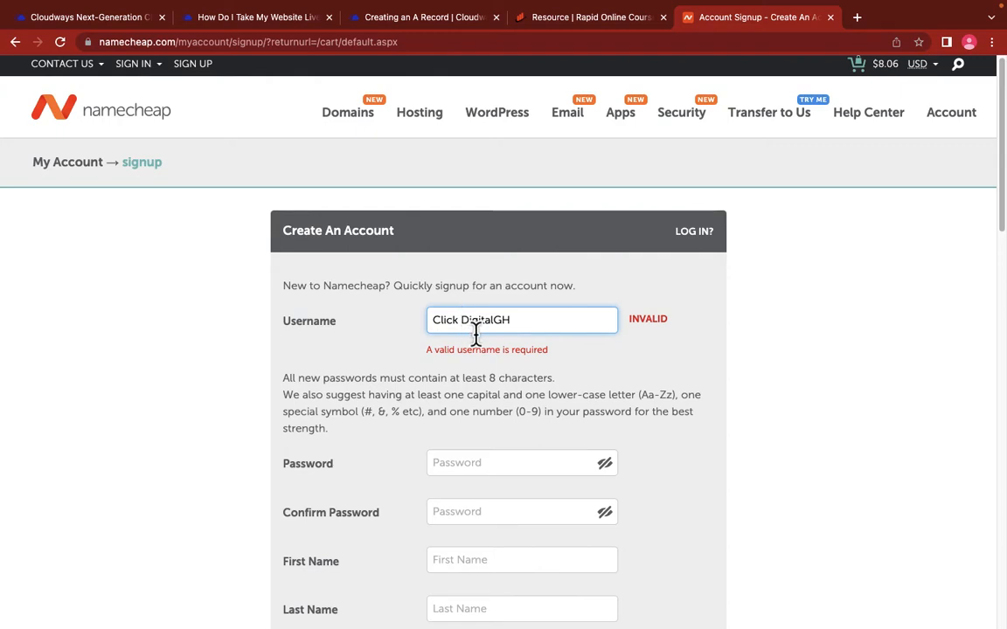
key(BackSpace)
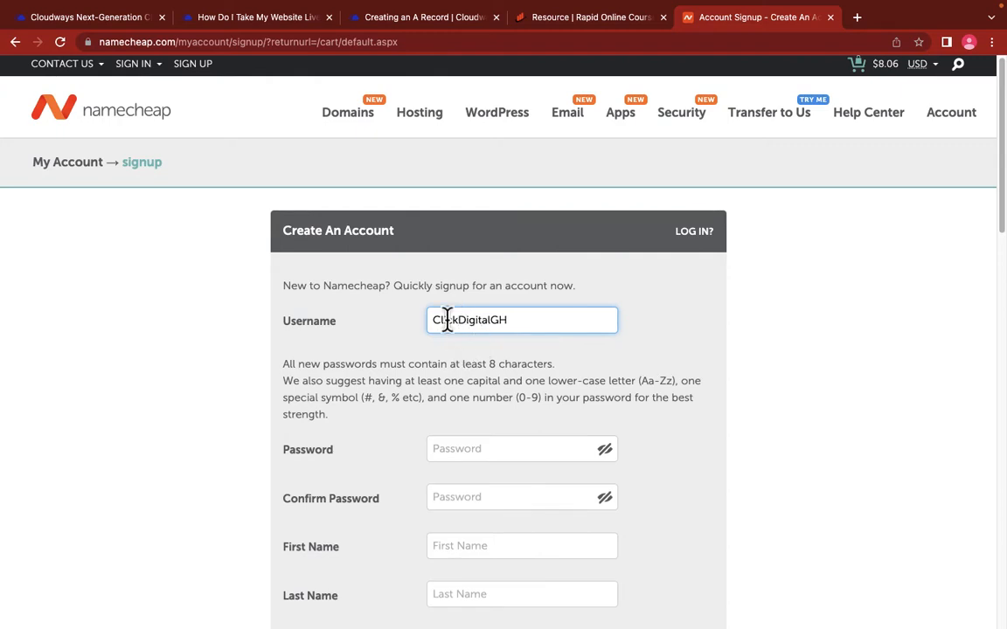
Step: Type the account password and a matching confirmation, correcting the mismatch
click(460, 449)
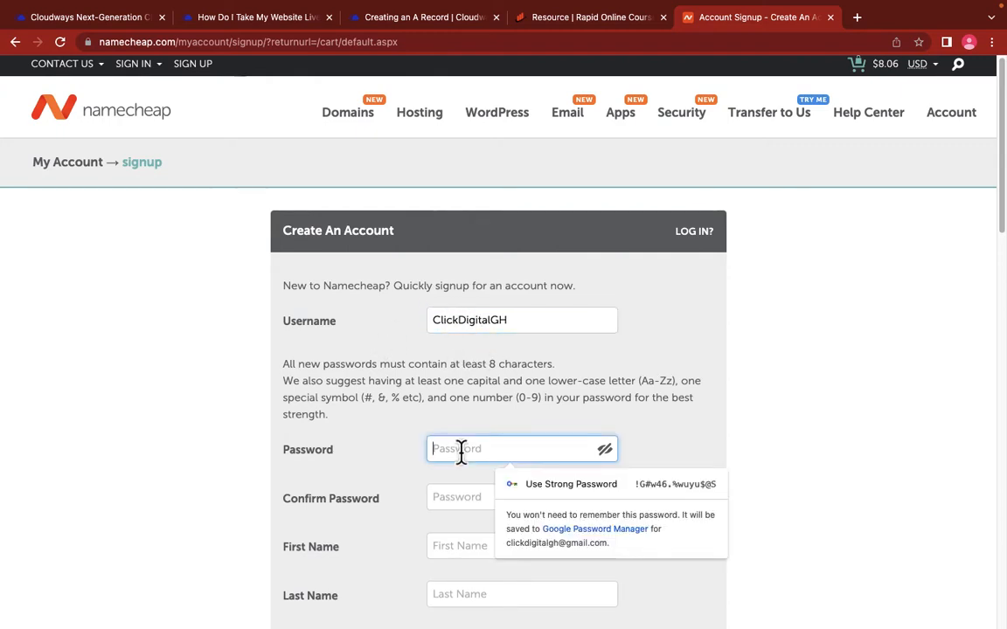
text(**********)
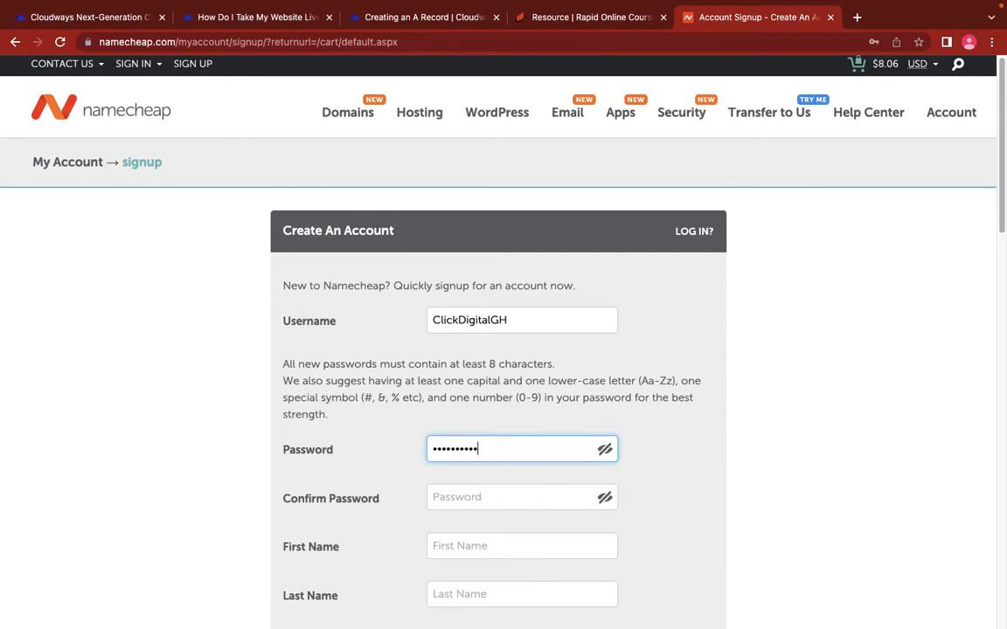
text(**)
click(465, 495)
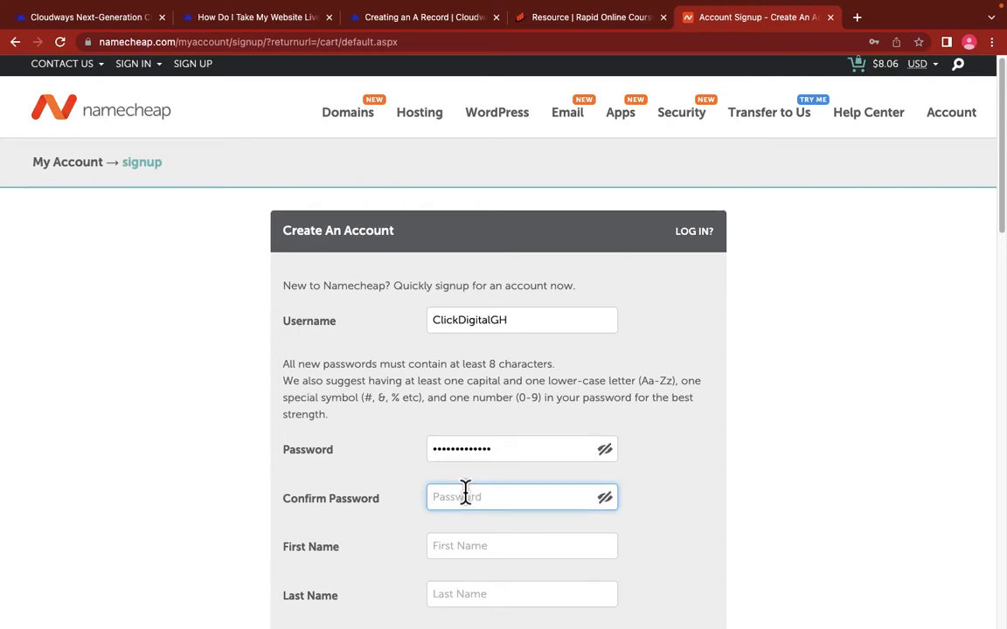
text(*************)
click(465, 546)
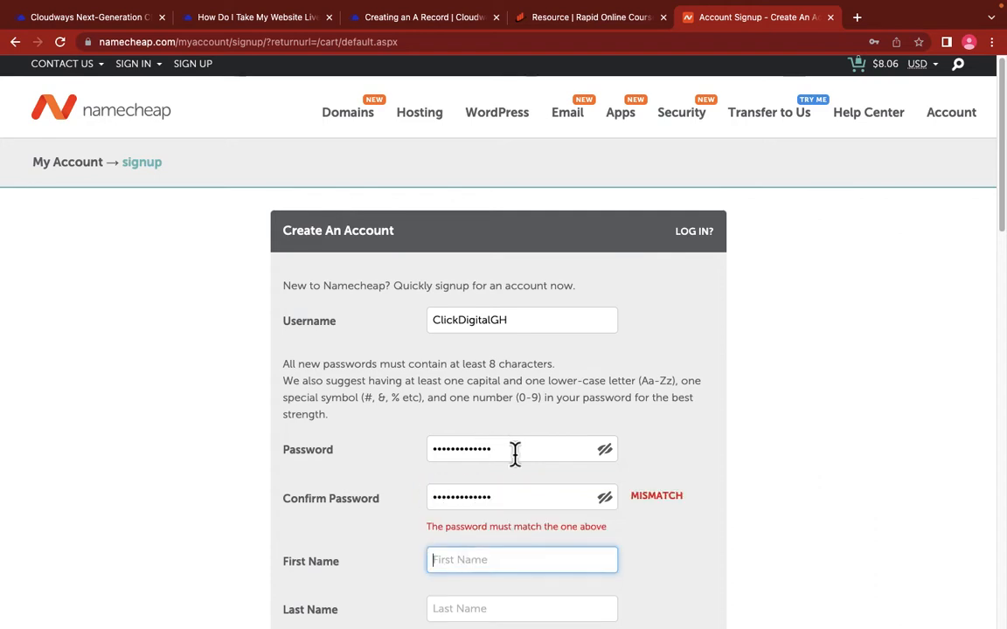
drag(514, 451, 391, 468)
text(********)
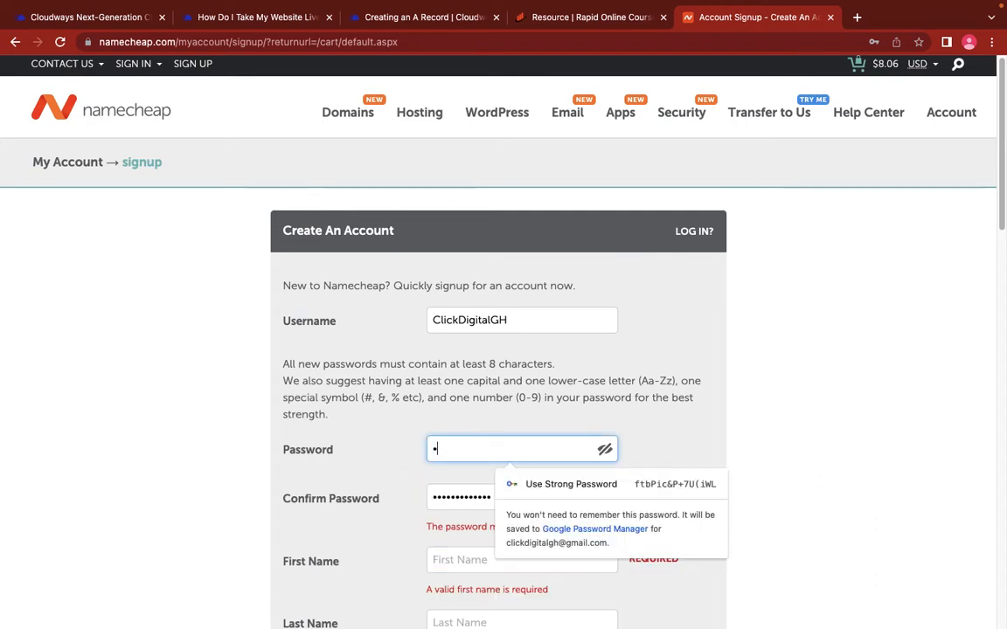
text(**)
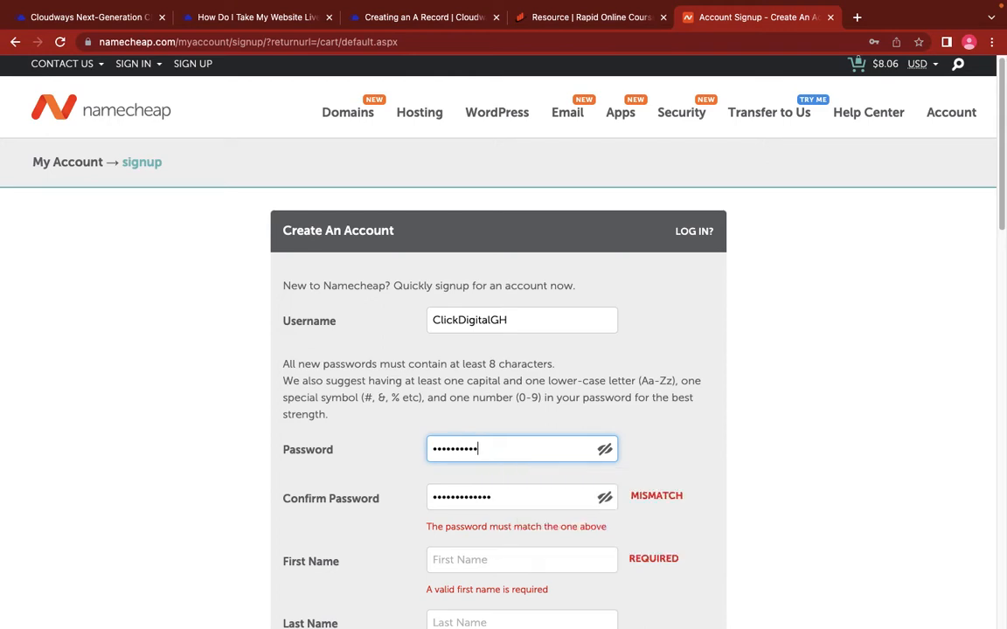
text(*)
click(512, 501)
click(445, 477)
click(482, 551)
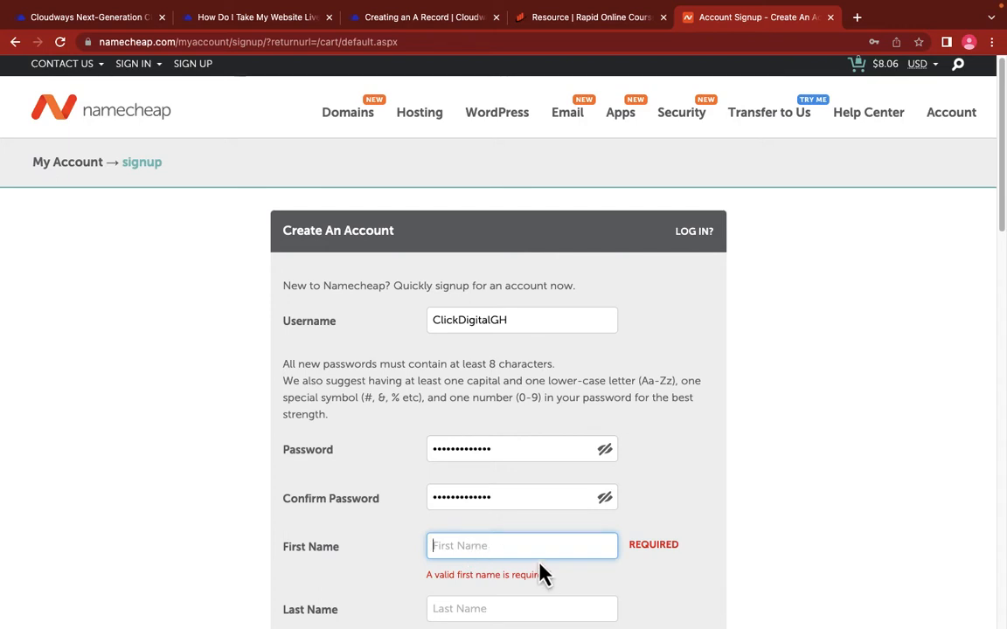
Step: Fill in the first name, last name and e-mail address, then submit the signup form
scroll(542, 573, down, 3)
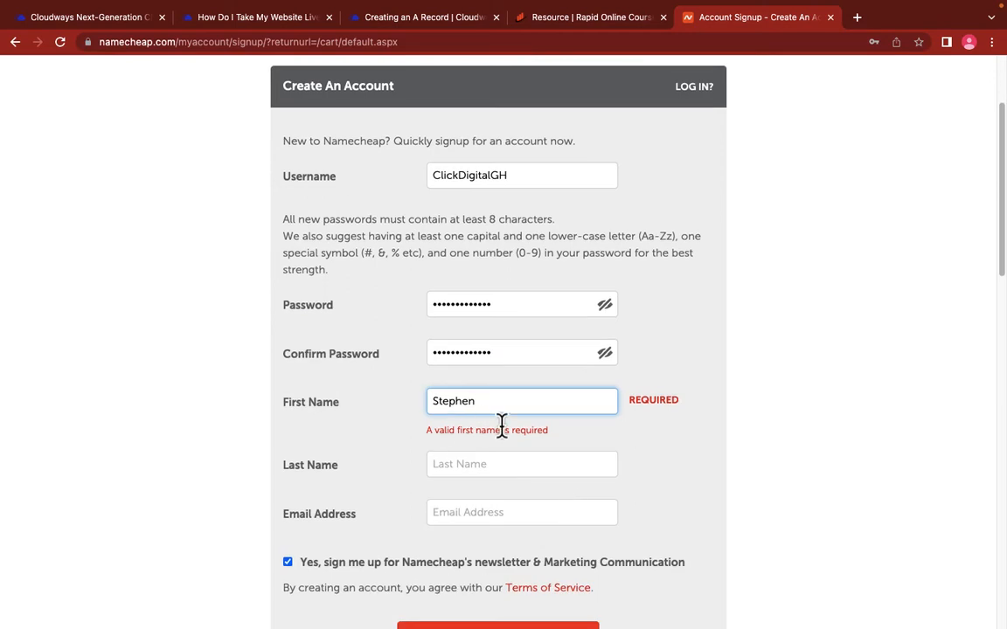
click(480, 452)
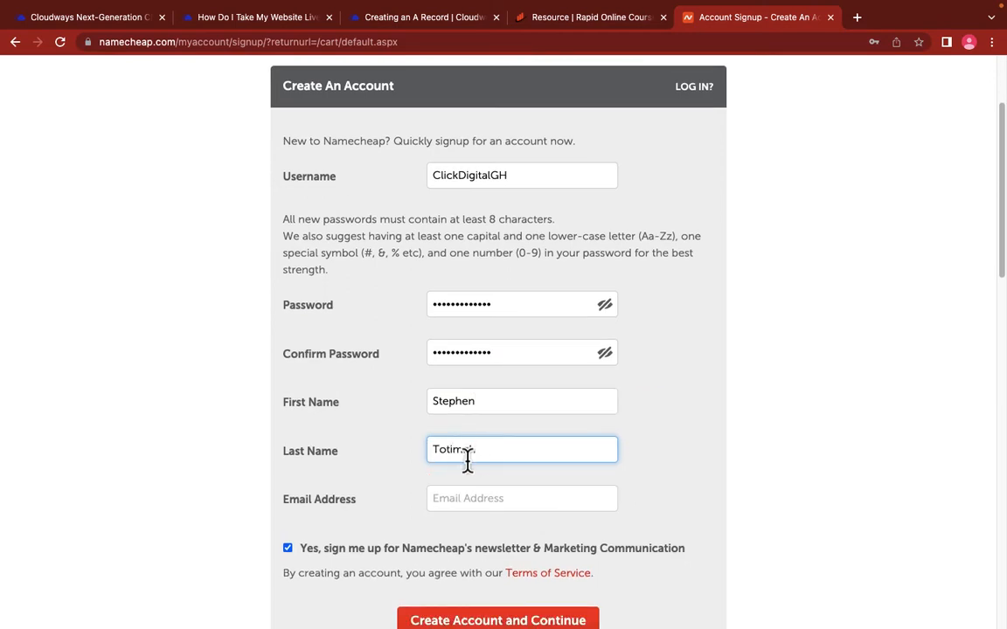
click(491, 503)
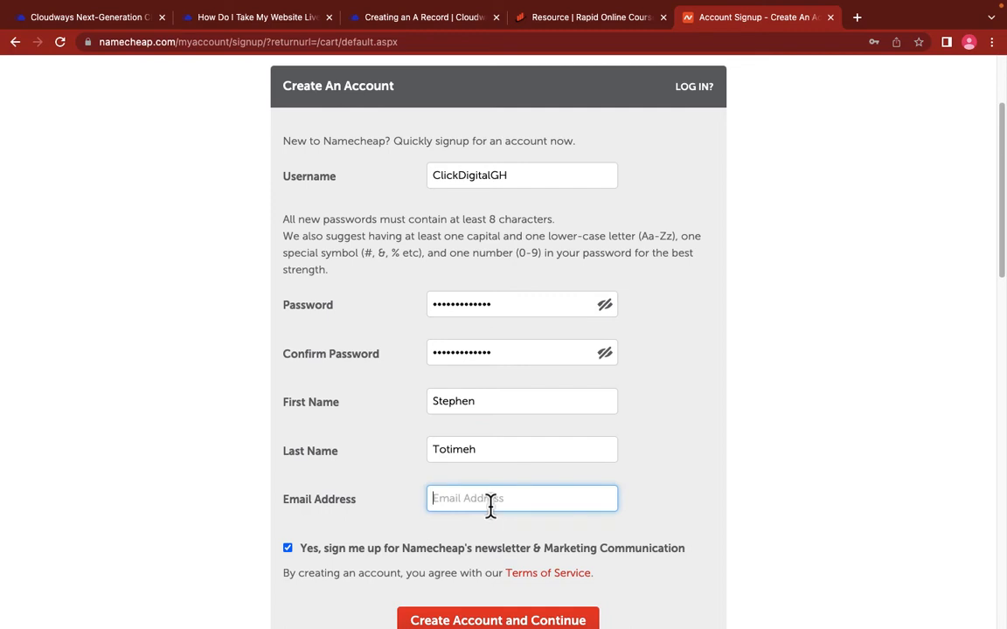
text(C)
key(BackSpace)
scroll(488, 454, down, 3)
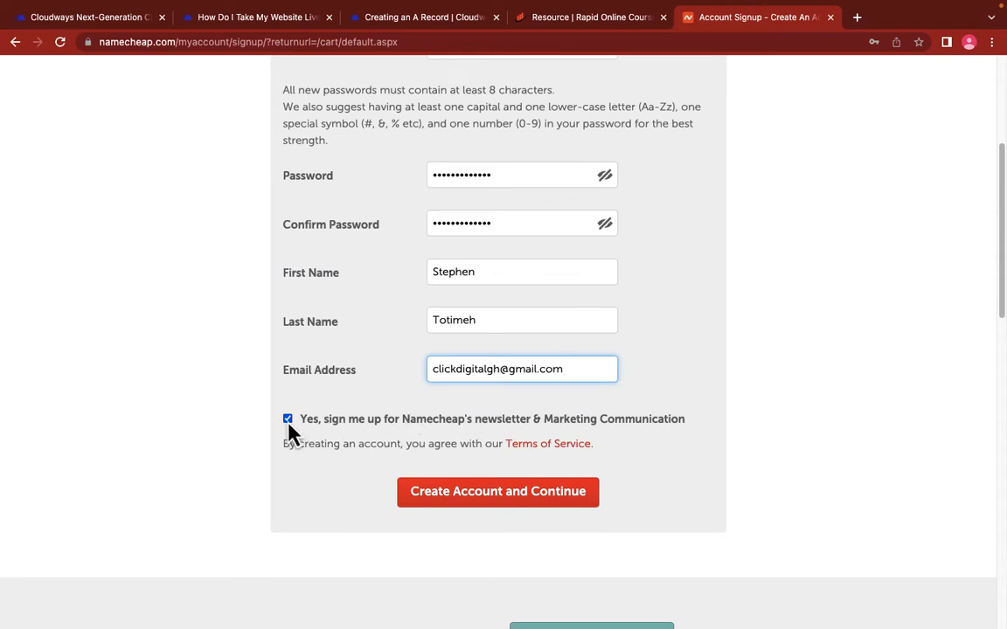
click(473, 500)
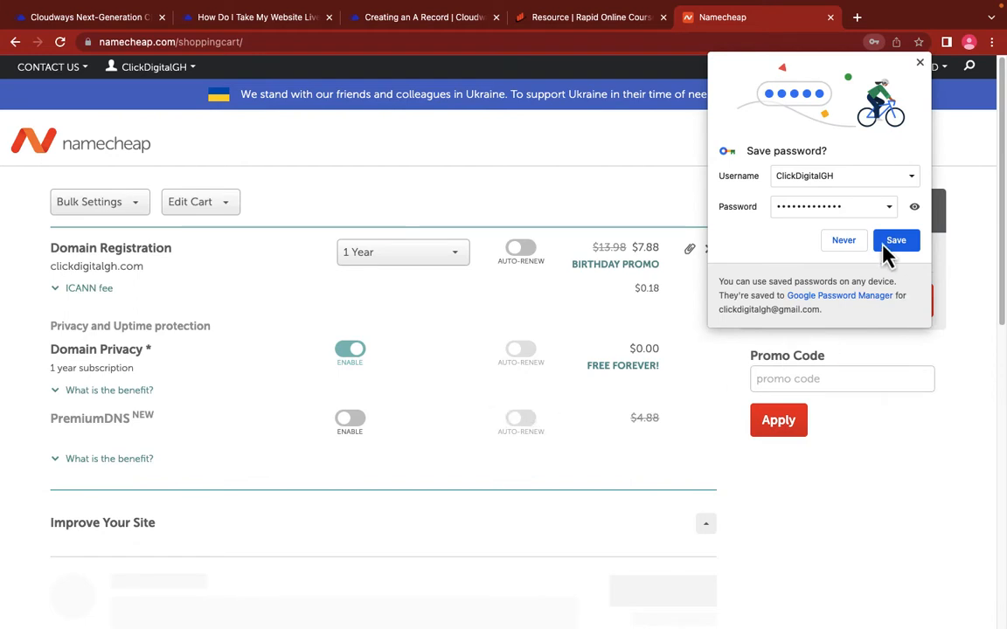
Step: Decline Chrome's password saving and apply promo code NEWCOM698, bringing the subtotal to $7.16
click(846, 250)
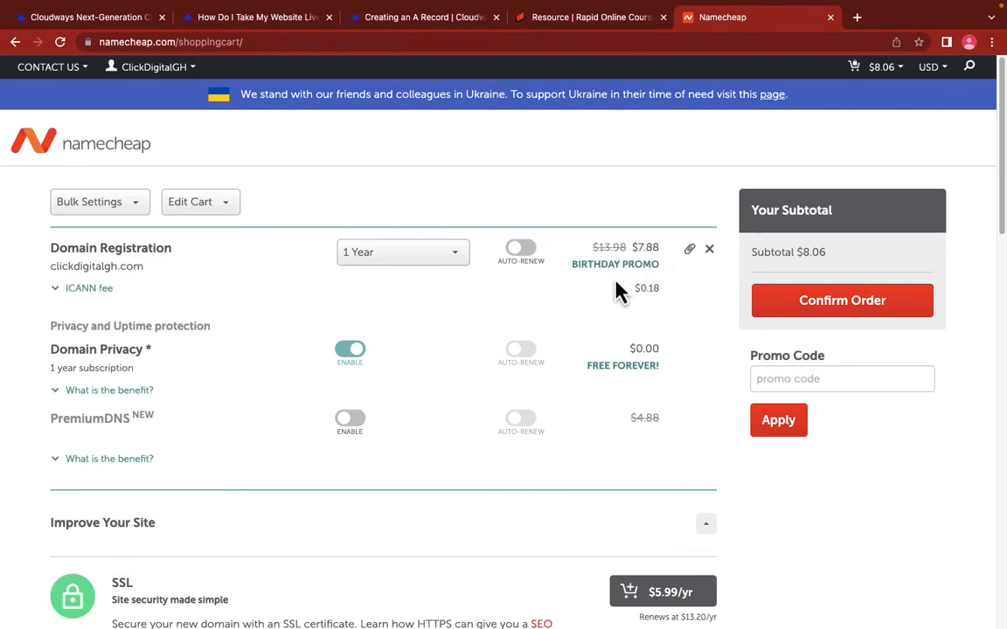
click(791, 376)
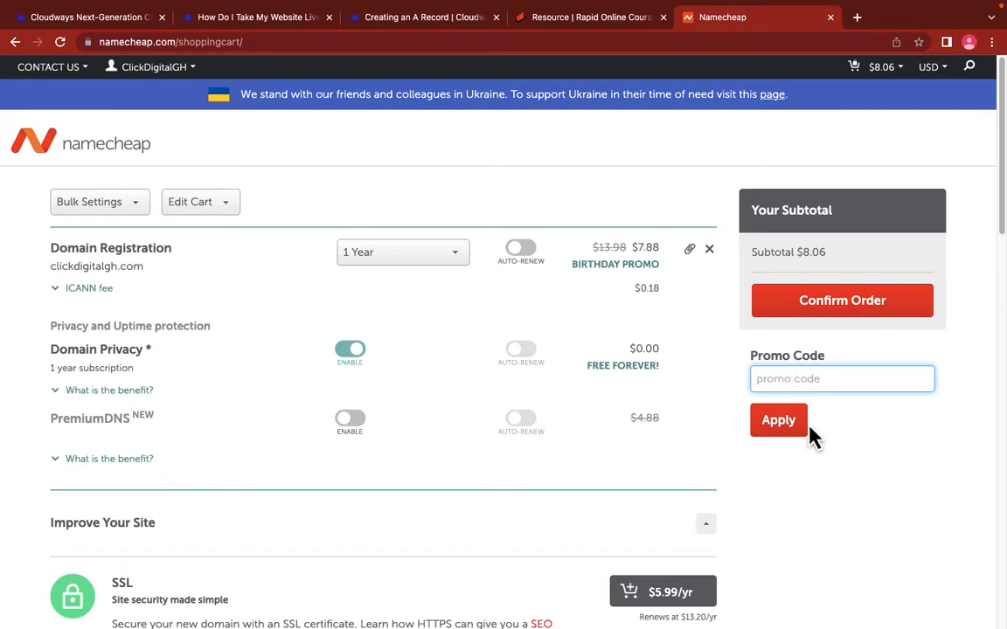
text(NEWCOM698)
click(757, 421)
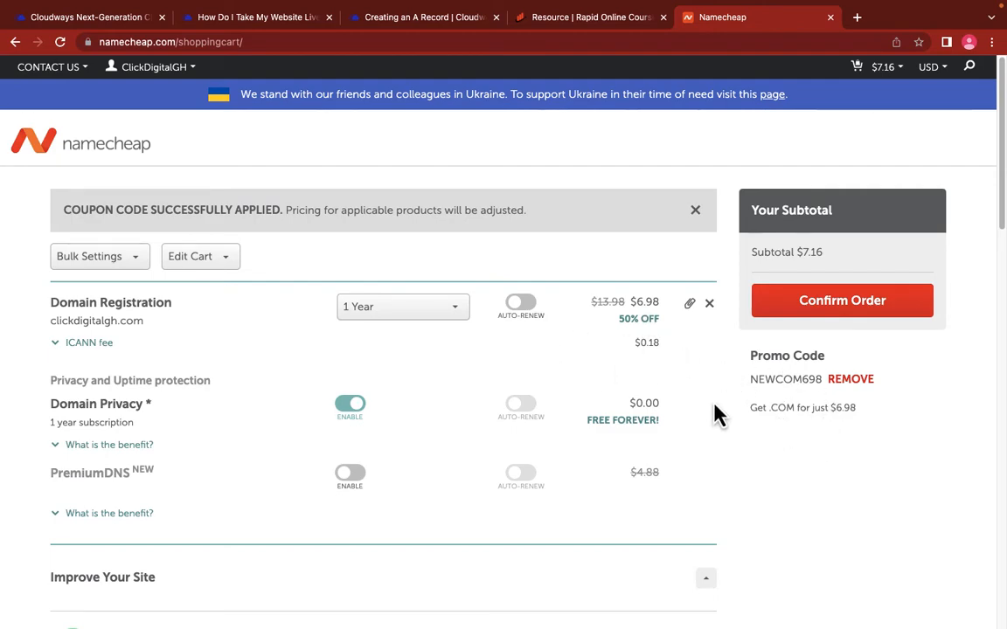
scroll(602, 393, down, 5)
scroll(603, 394, up, 5)
Step: Confirm the order and enter company name 'Click Digital GH' with job title CEO
click(804, 305)
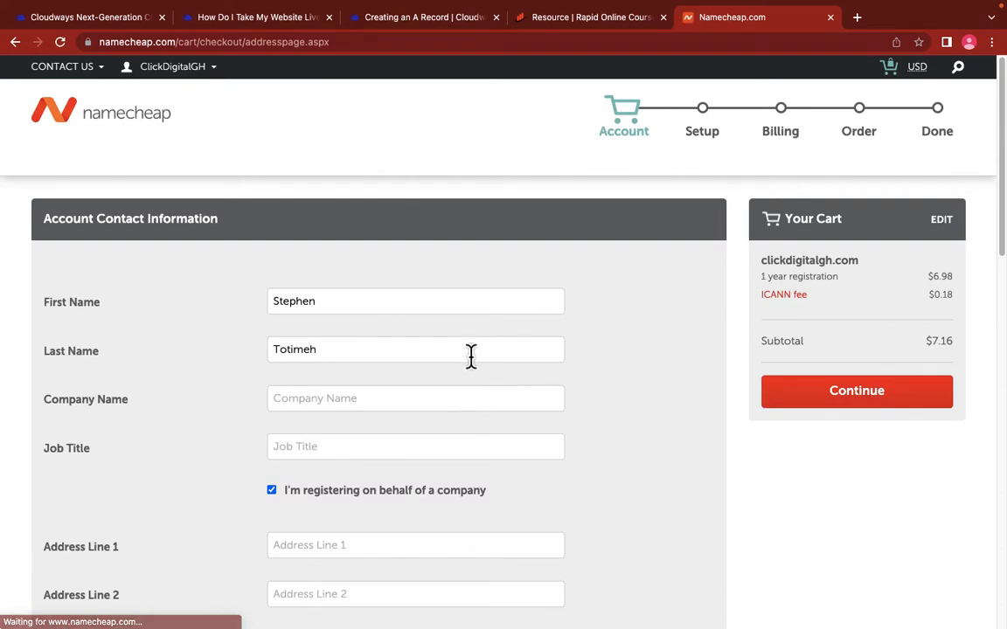
scroll(402, 367, down, 3)
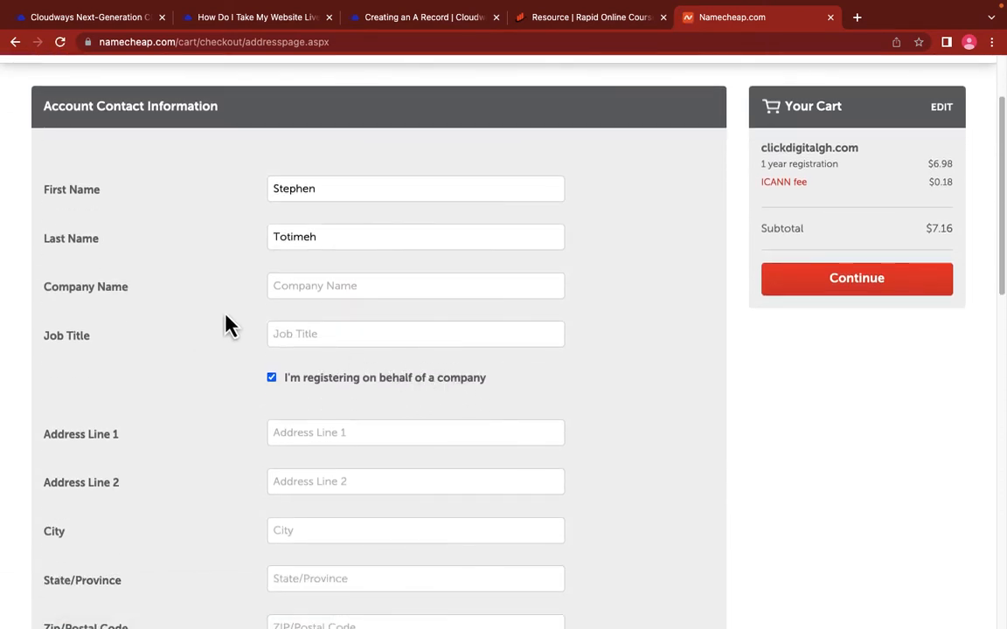
click(339, 285)
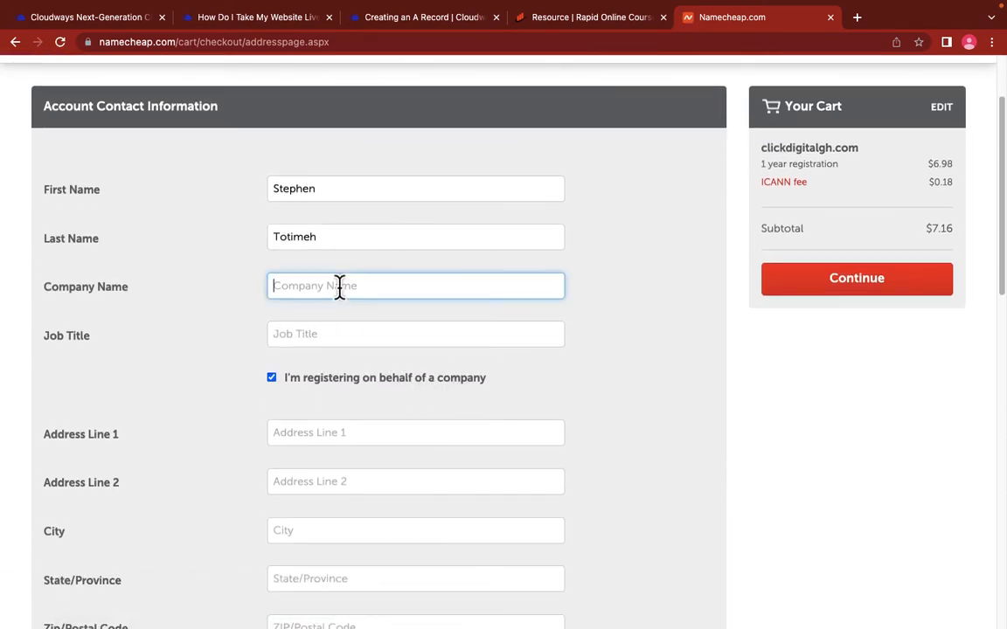
text(Click Digital GH)
click(330, 333)
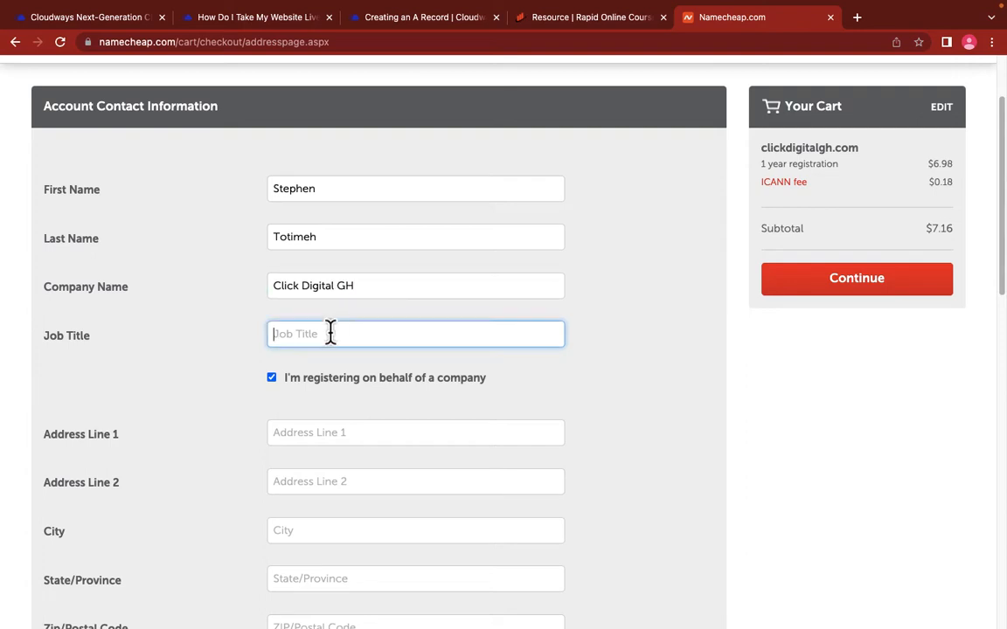
text(CEO)
Step: Fill in the Kumasi address with state Ashanti, postal code 00233 and country Ghana
click(313, 437)
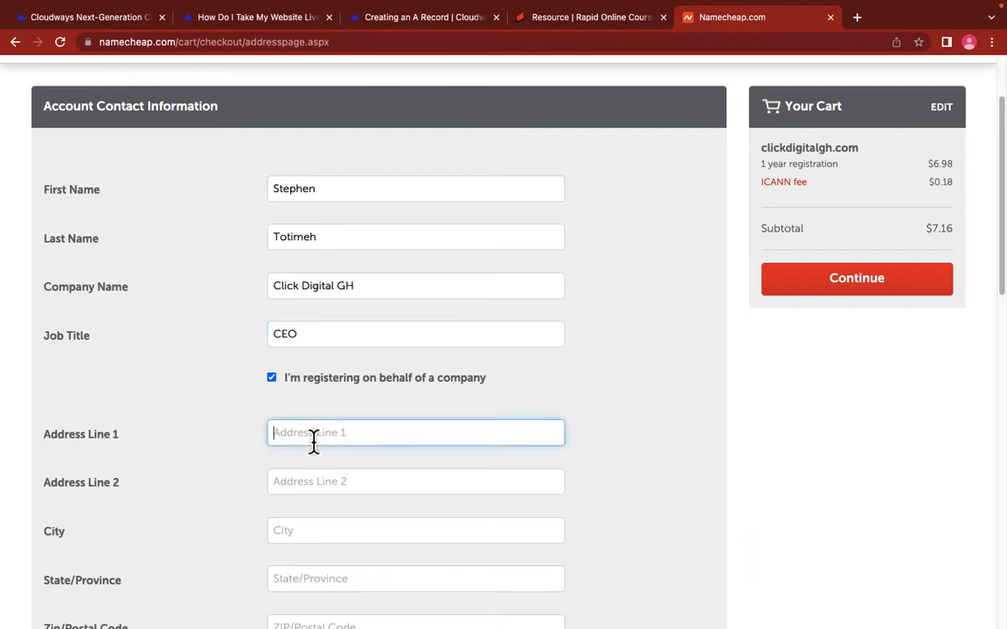
text(Kumasi)
click(340, 482)
text(Kuma)
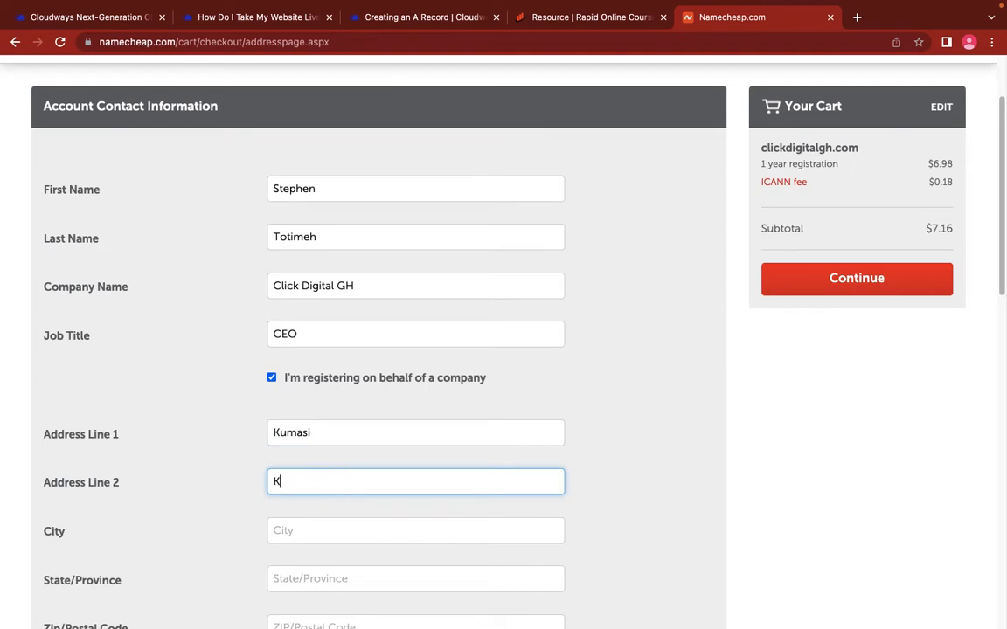
text(si)
click(317, 530)
text(Kumasi)
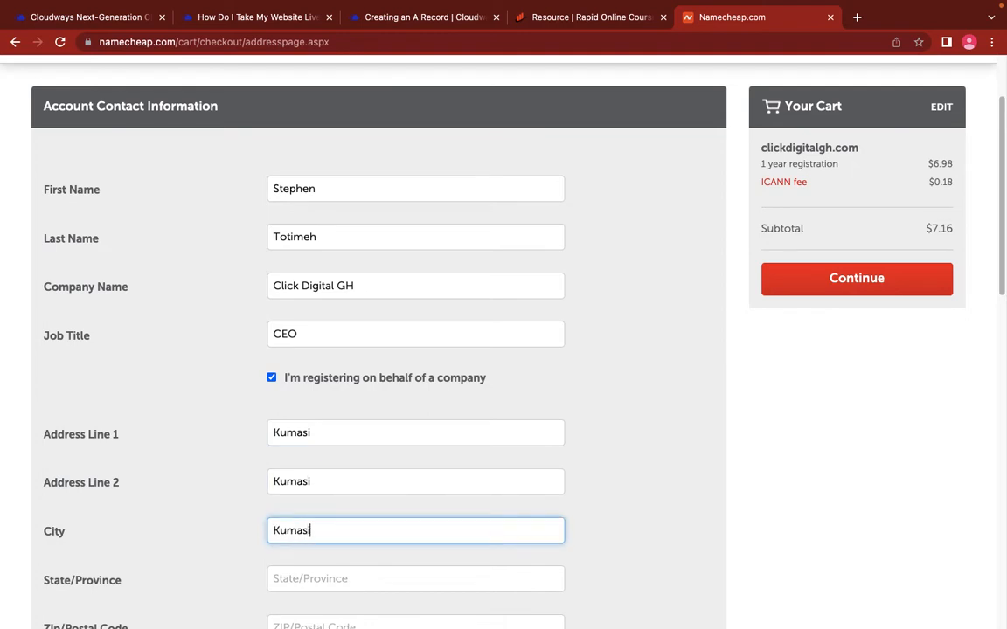
scroll(316, 512, down, 4)
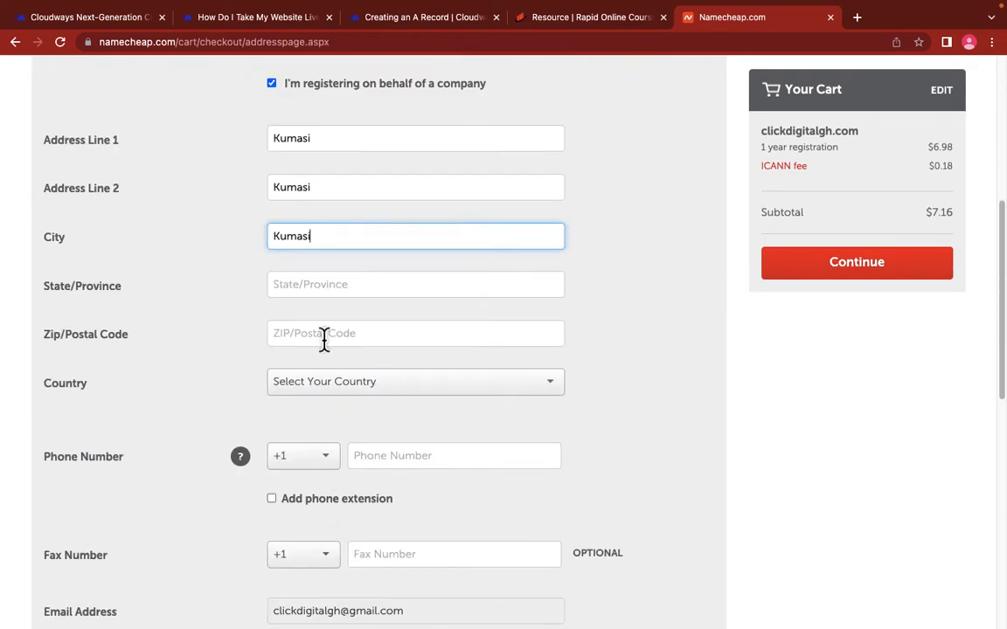
click(302, 293)
text(A)
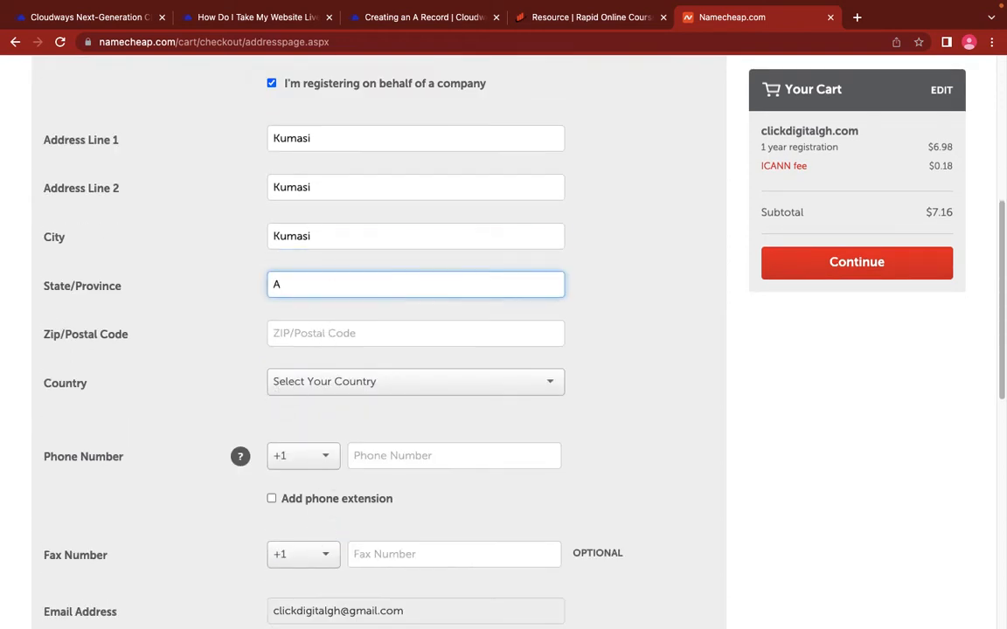
text(shanti)
click(291, 333)
text(00)
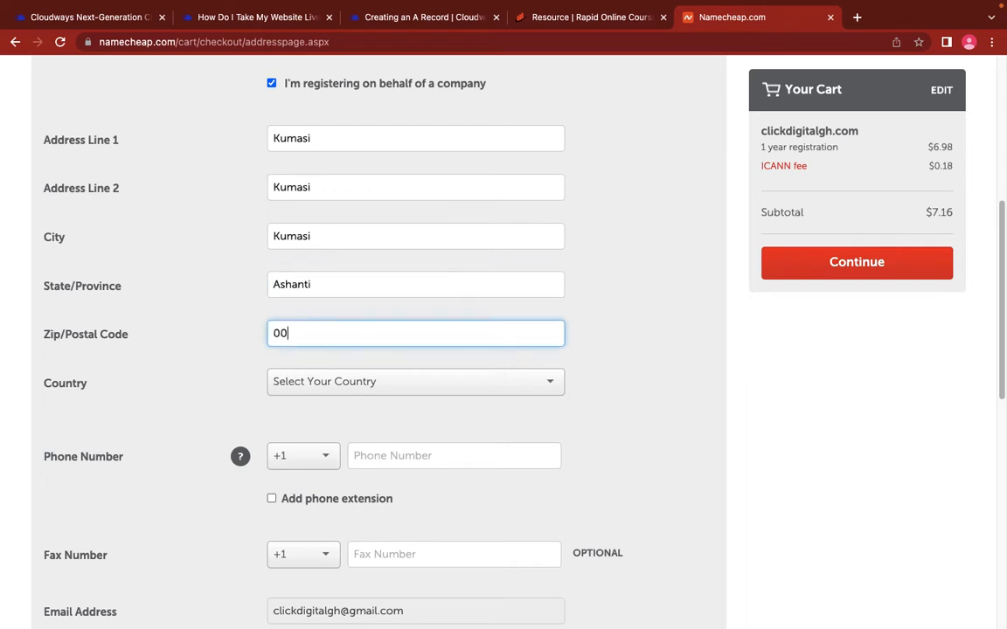
text(233)
key(Return)
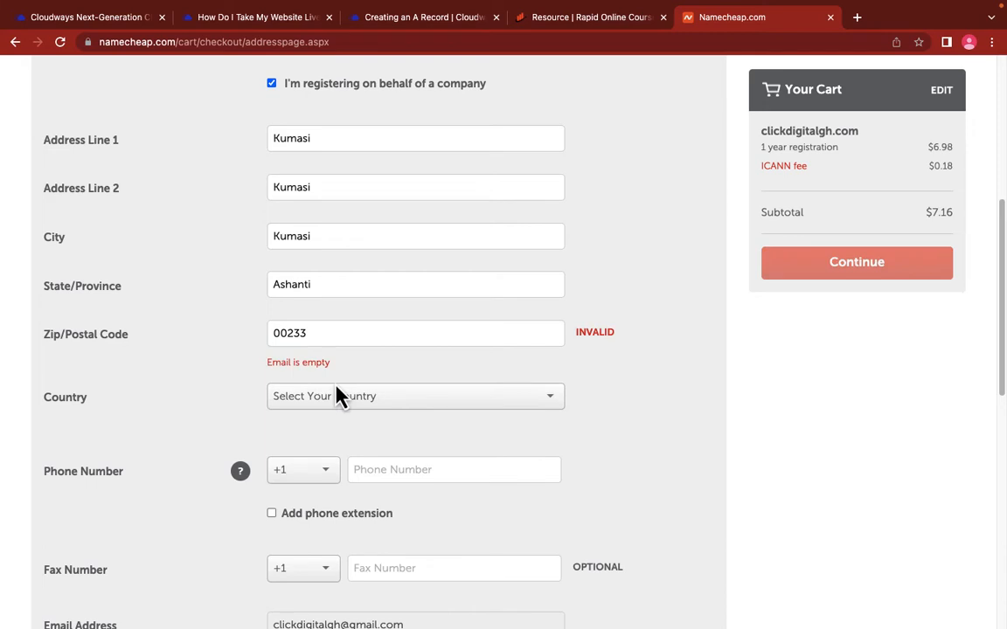
click(359, 403)
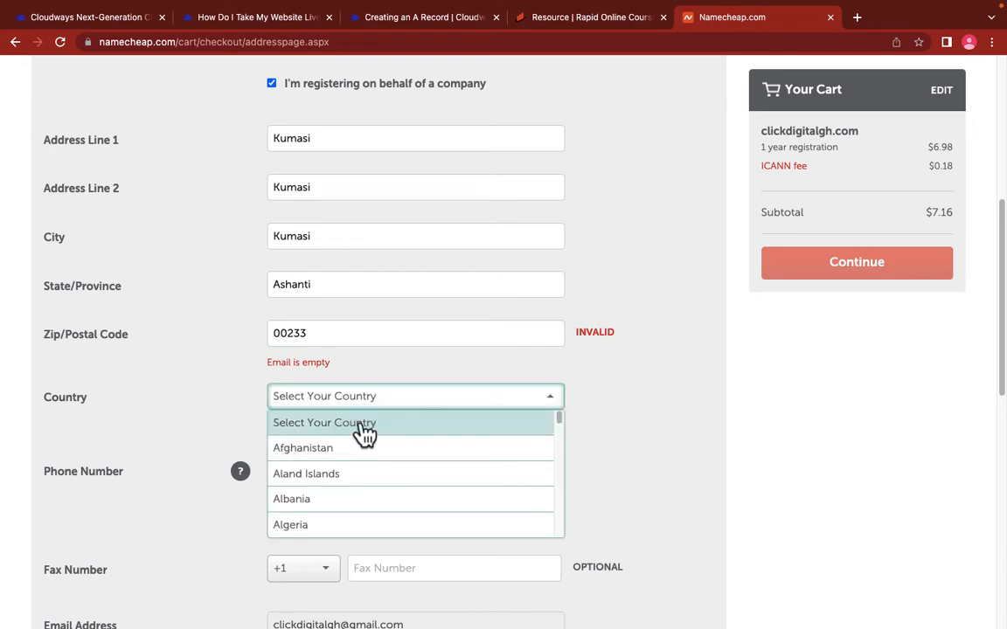
text(gh)
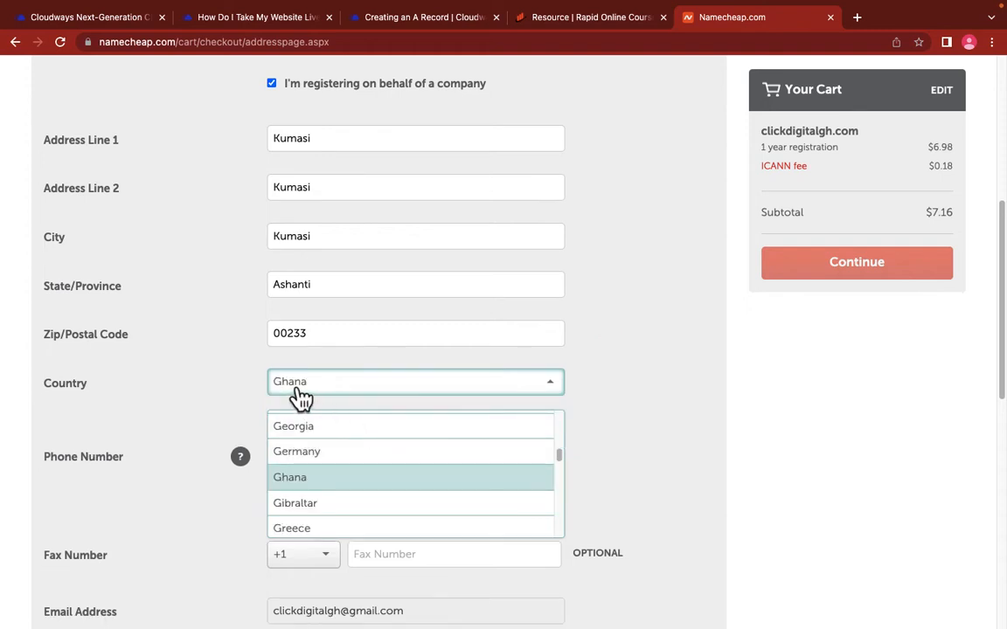
click(308, 478)
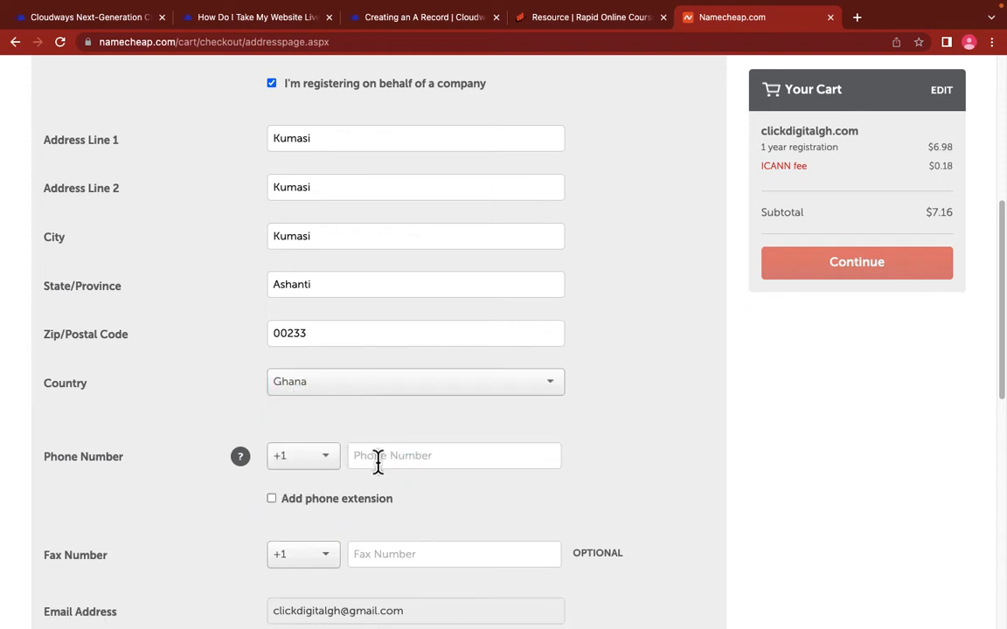
Step: Set the phone code to +233, enter the phone number, and submit the contact details
click(307, 461)
scroll(302, 545, down, 8)
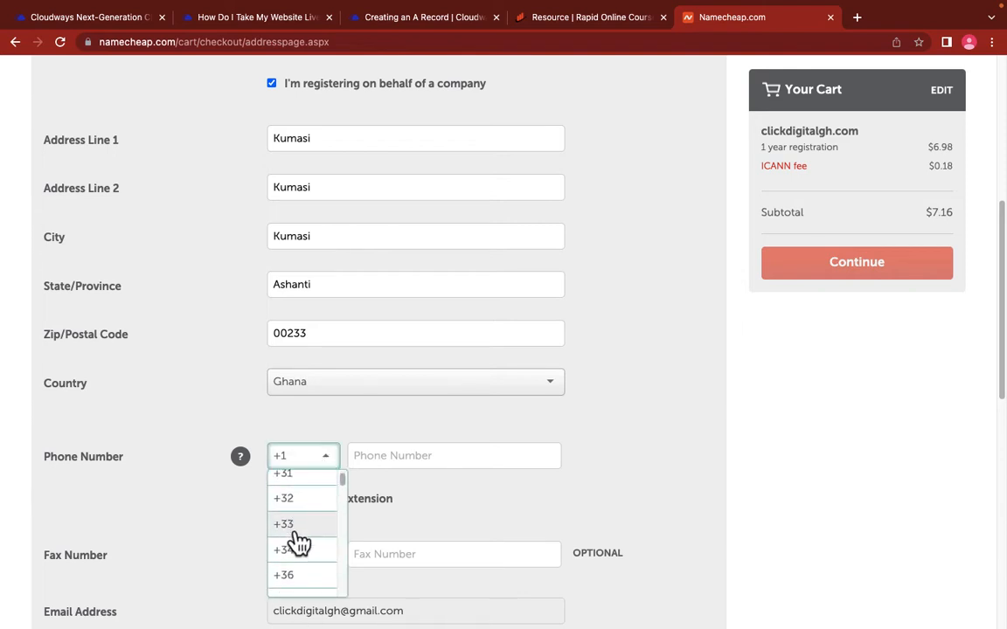
scroll(297, 544, down, 15)
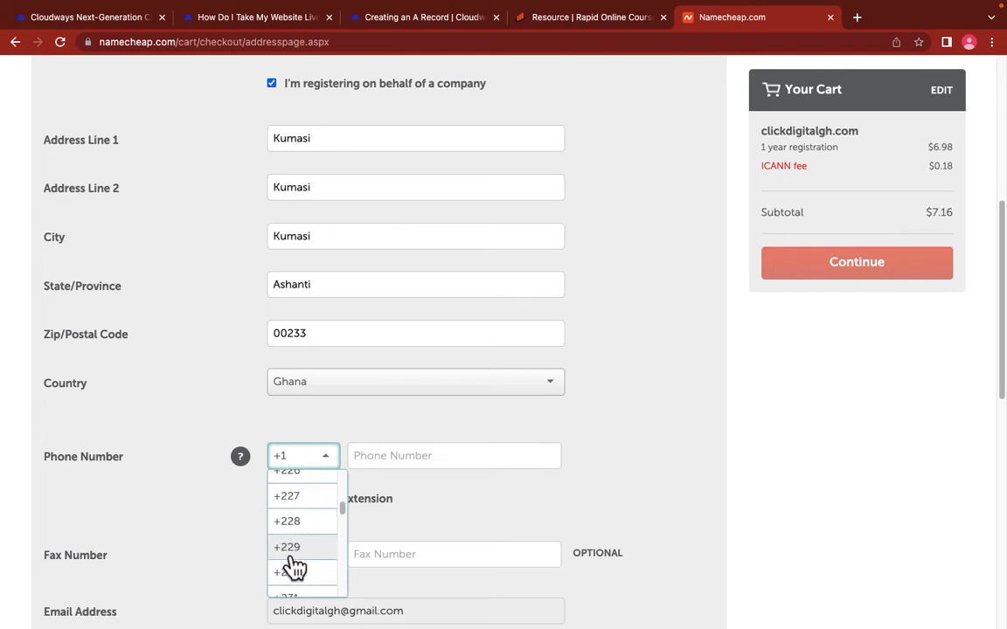
scroll(297, 547, up, 4)
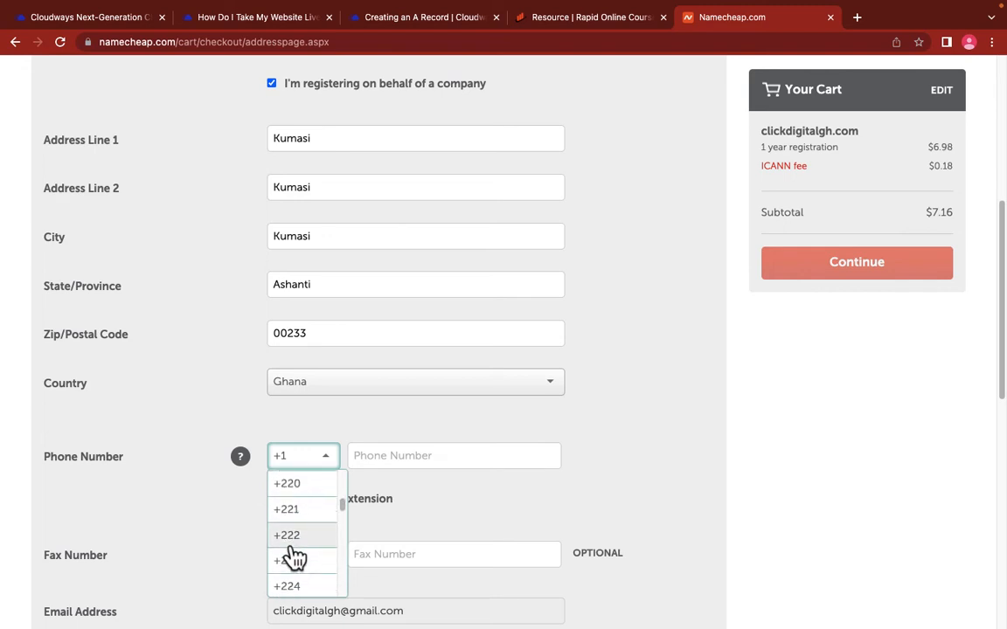
scroll(297, 556, down, 6)
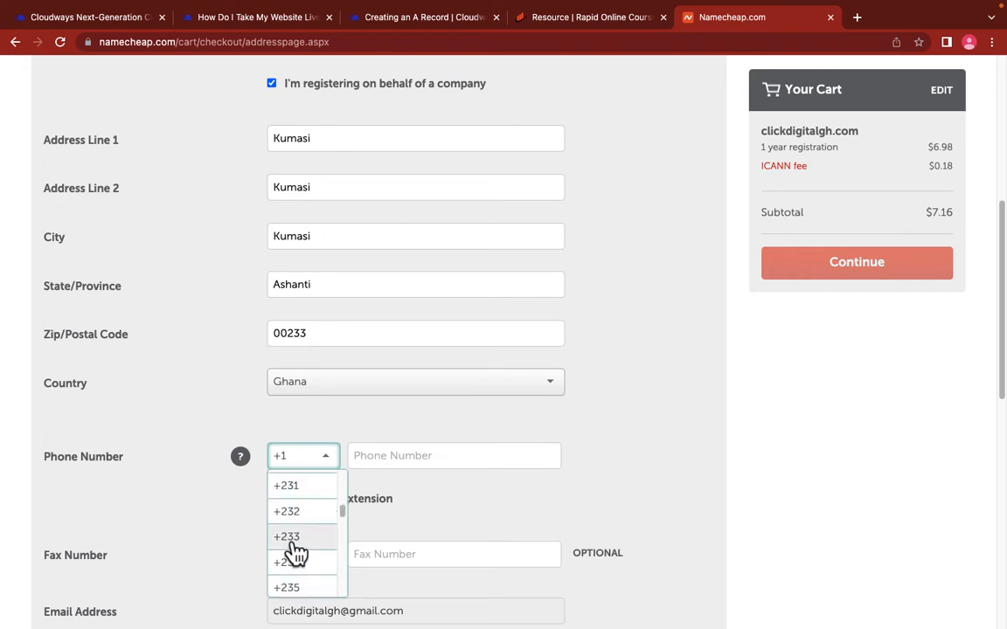
click(296, 546)
click(409, 456)
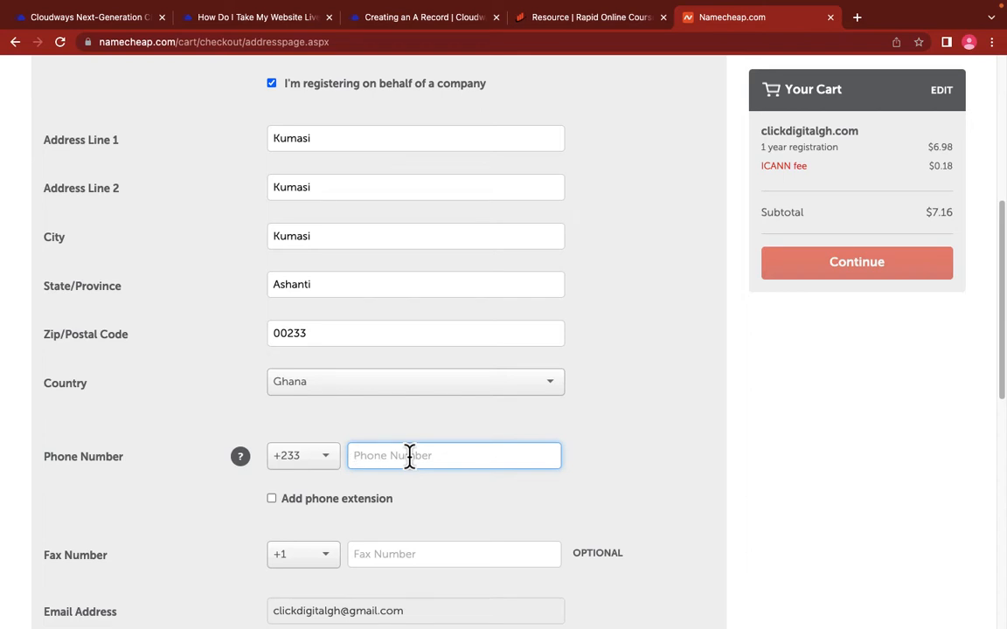
key(Tab)
scroll(454, 435, down, 5)
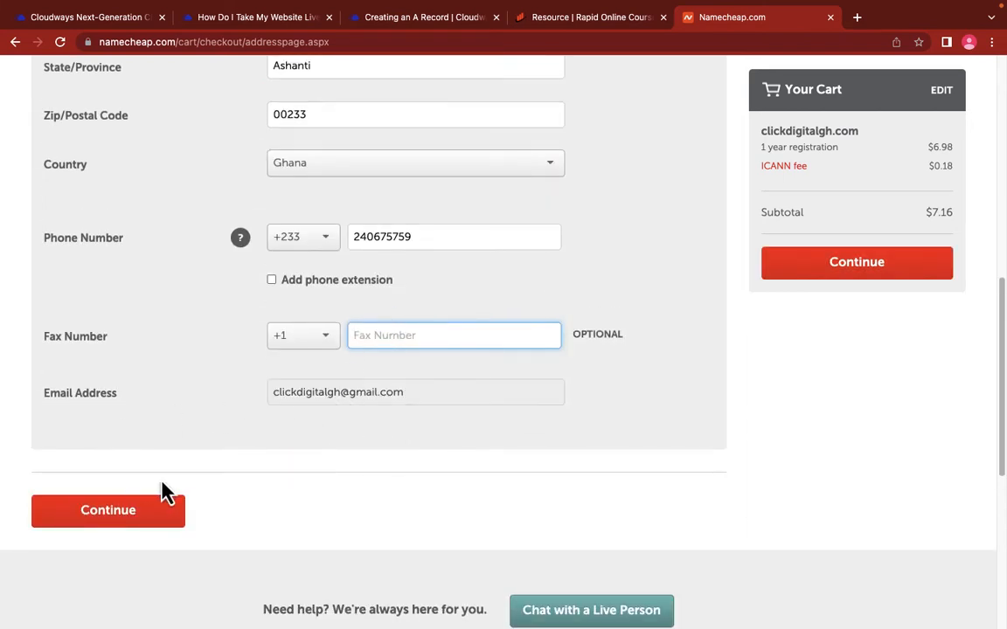
click(116, 516)
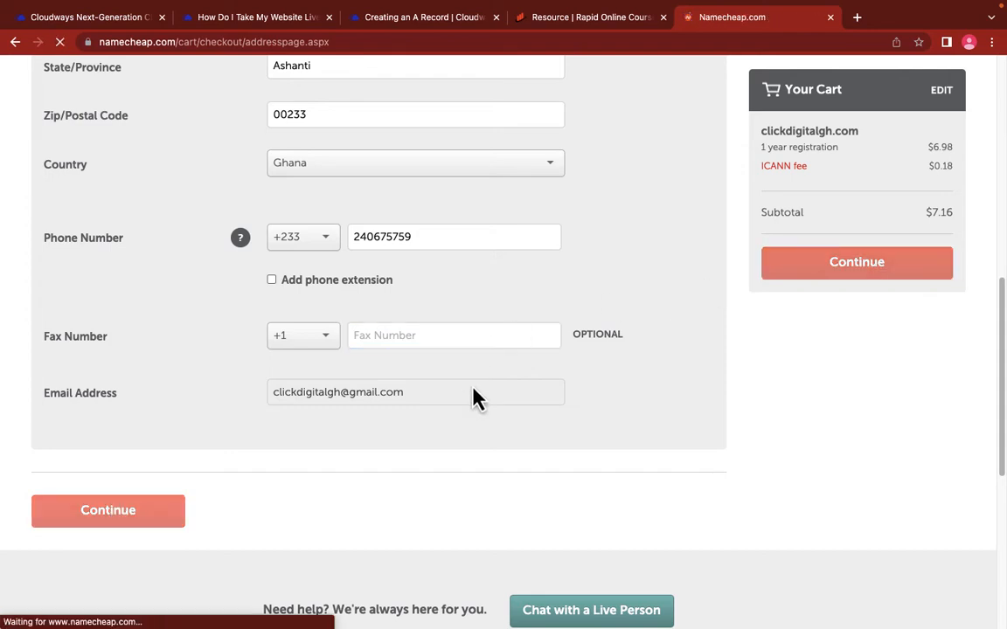
Step: Leave the Whois contacts and Domain Privacy sections unchanged and continue to Payment Method
scroll(364, 348, down, 1)
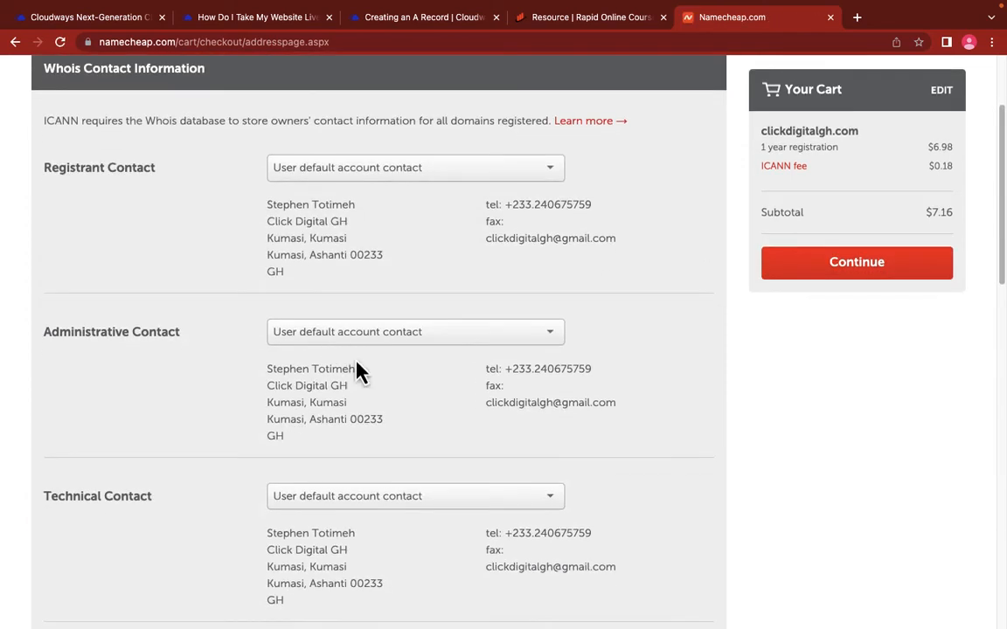
scroll(415, 367, down, 3)
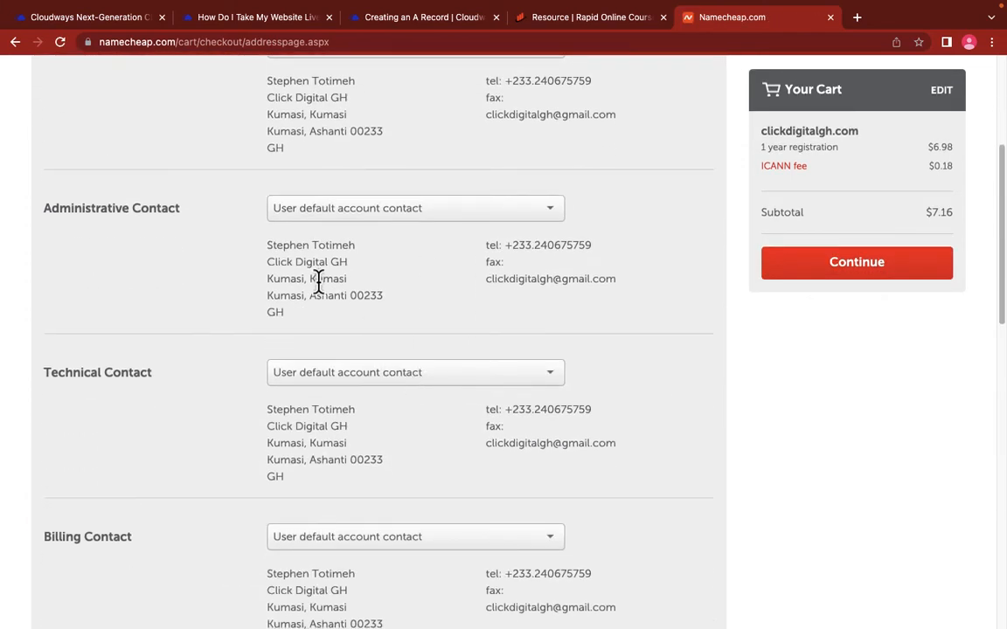
scroll(389, 358, down, 8)
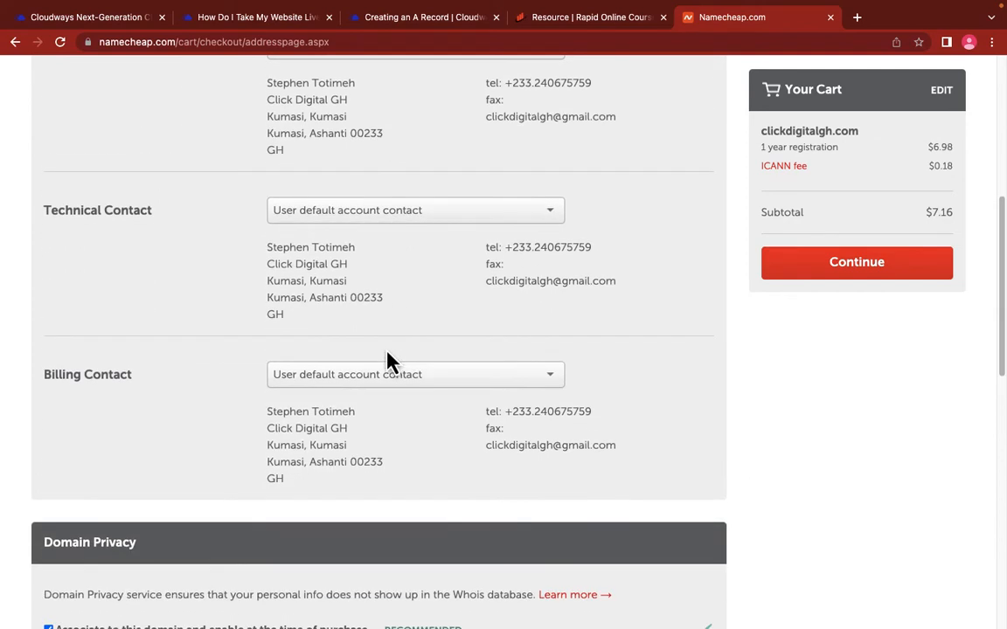
scroll(389, 360, down, 3)
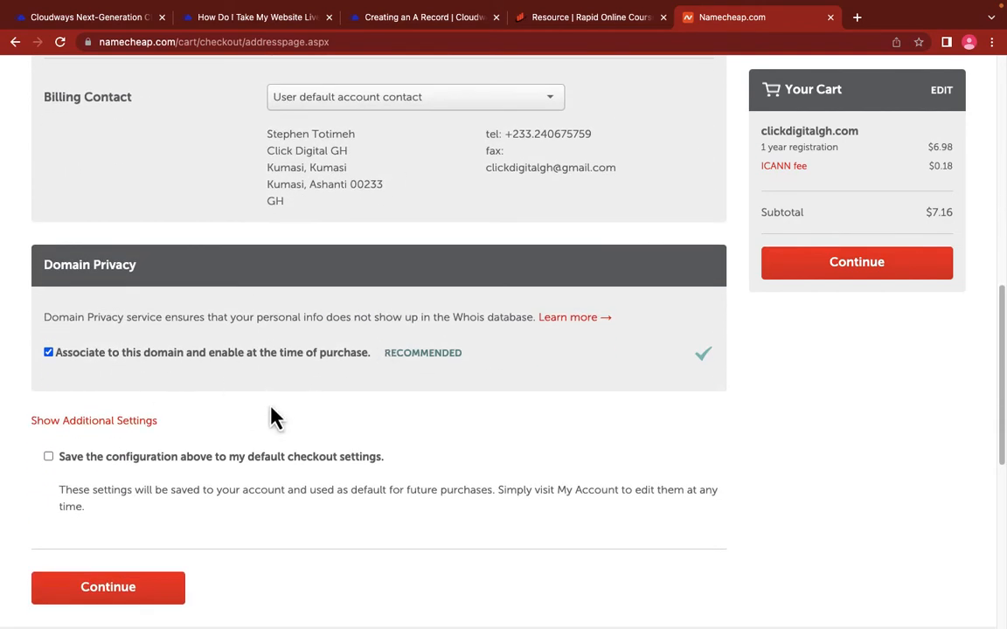
click(140, 592)
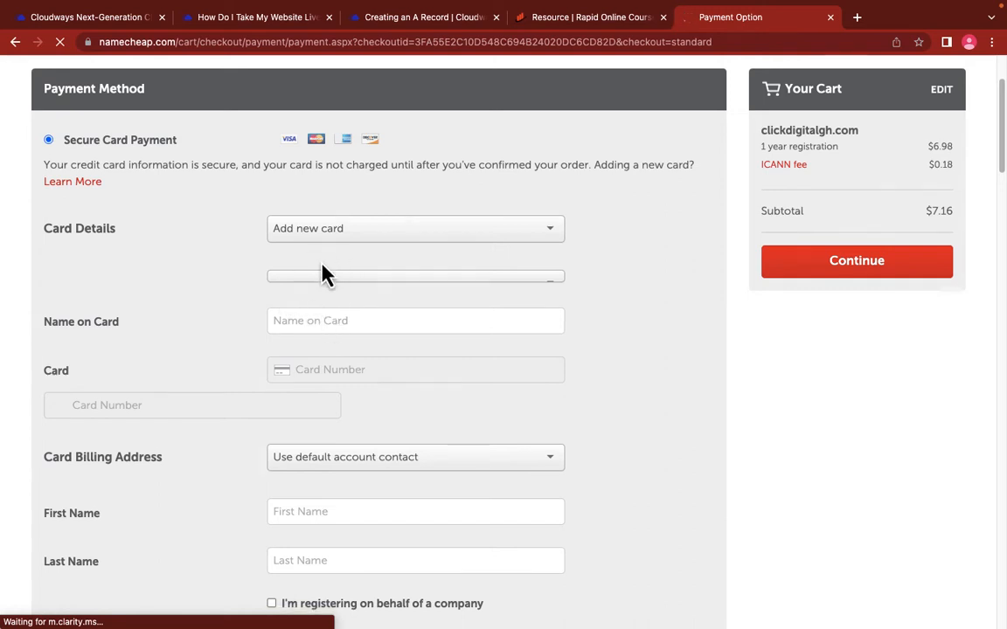
Step: Continue past payment details, review the order, and pay $7.16 for a one-year clickdigitalgh.com registration
scroll(322, 273, down, 5)
scroll(338, 288, down, 4)
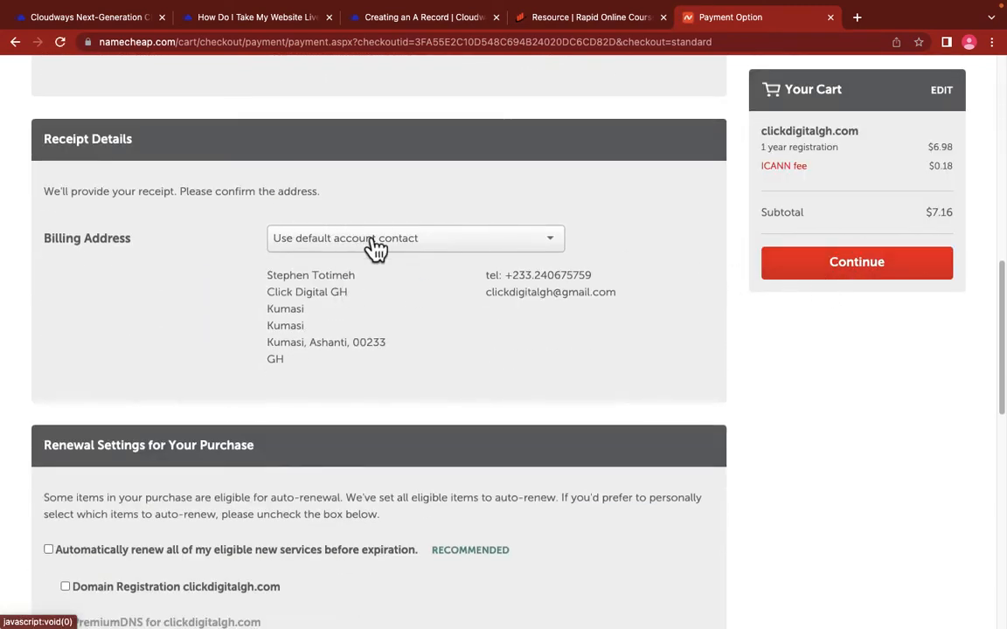
scroll(376, 247, down, 3)
scroll(373, 245, up, 10)
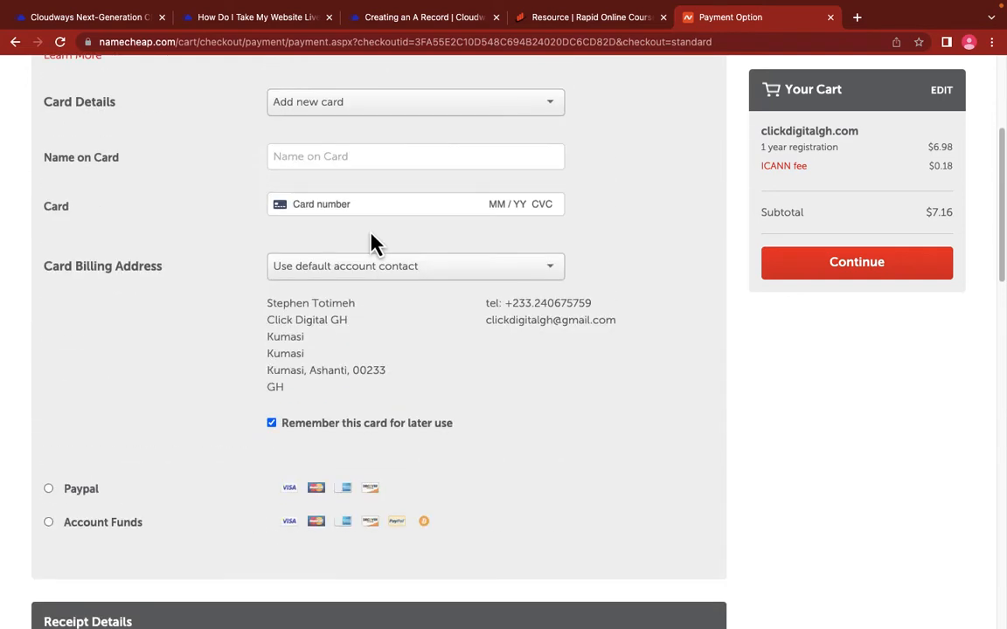
scroll(375, 243, down, 6)
scroll(344, 439, down, 8)
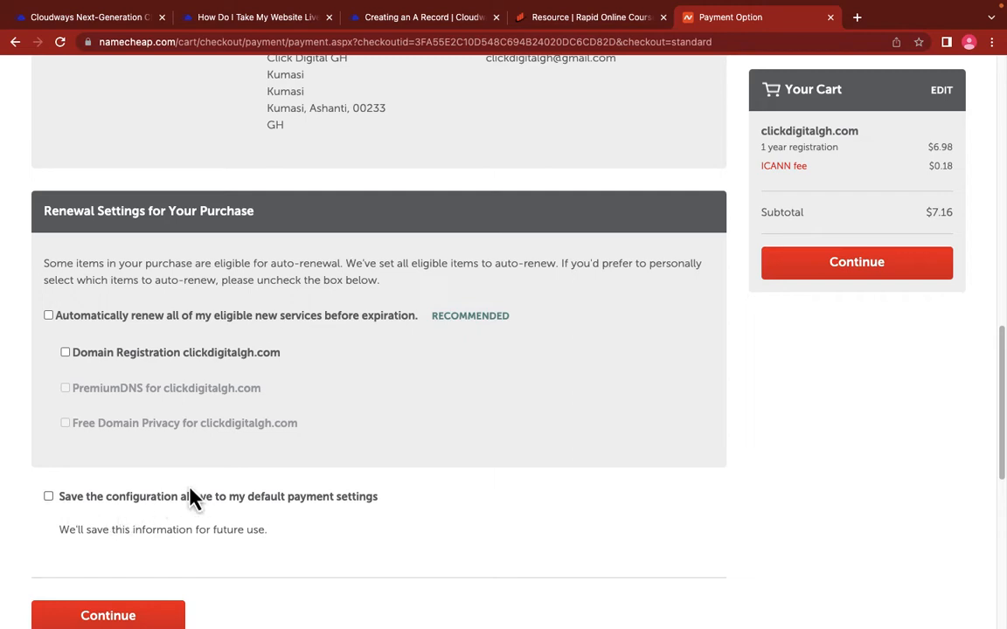
scroll(365, 480, down, 3)
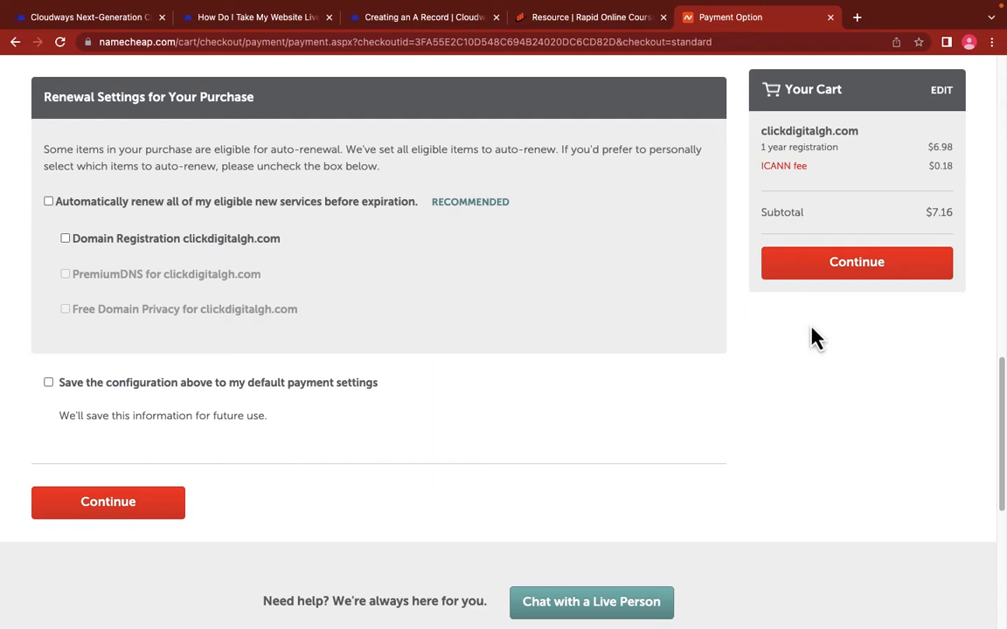
click(140, 512)
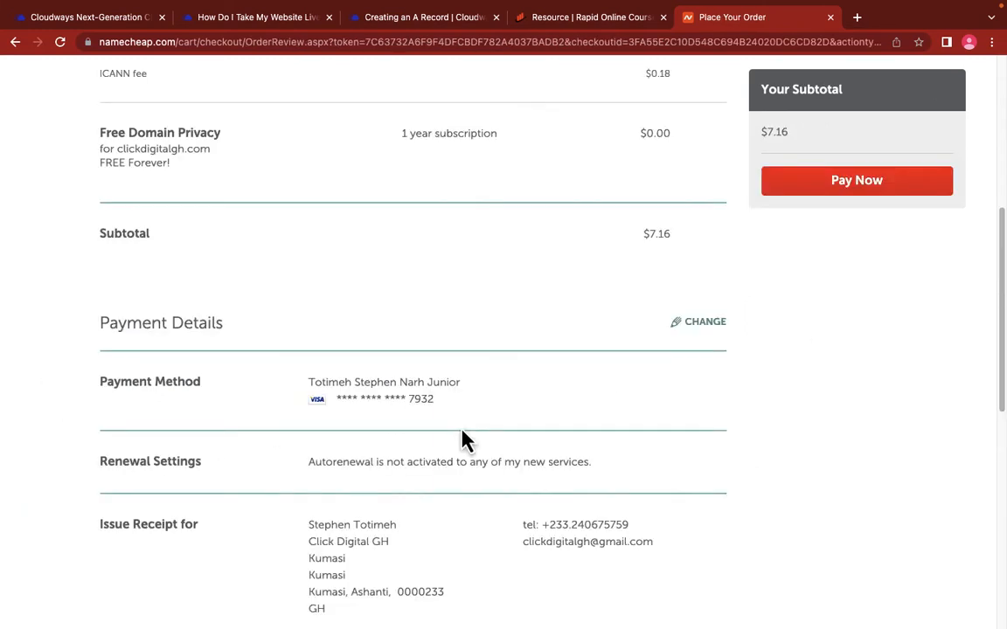
scroll(465, 441, down, 3)
scroll(465, 441, down, 5)
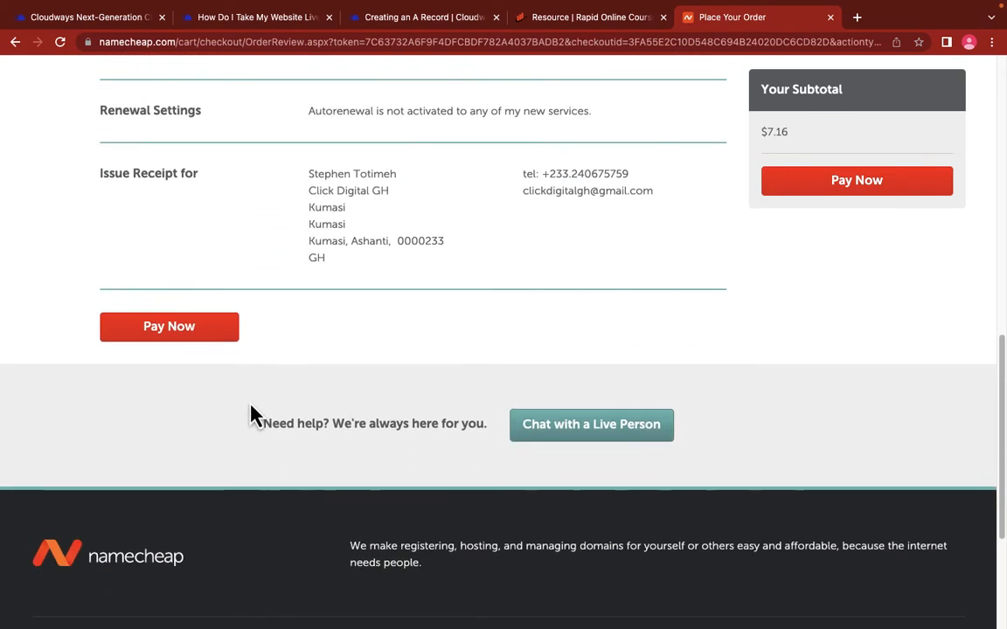
click(142, 330)
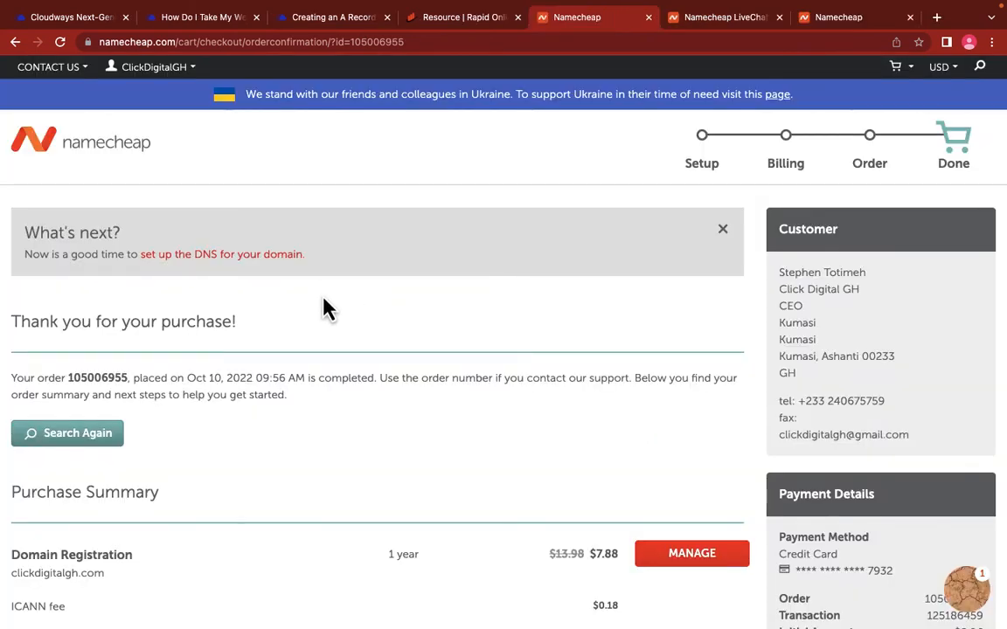
Step: From the Dashboard, add one more year of clickdigitalgh.com registration to the cart
mouse_move(148, 87)
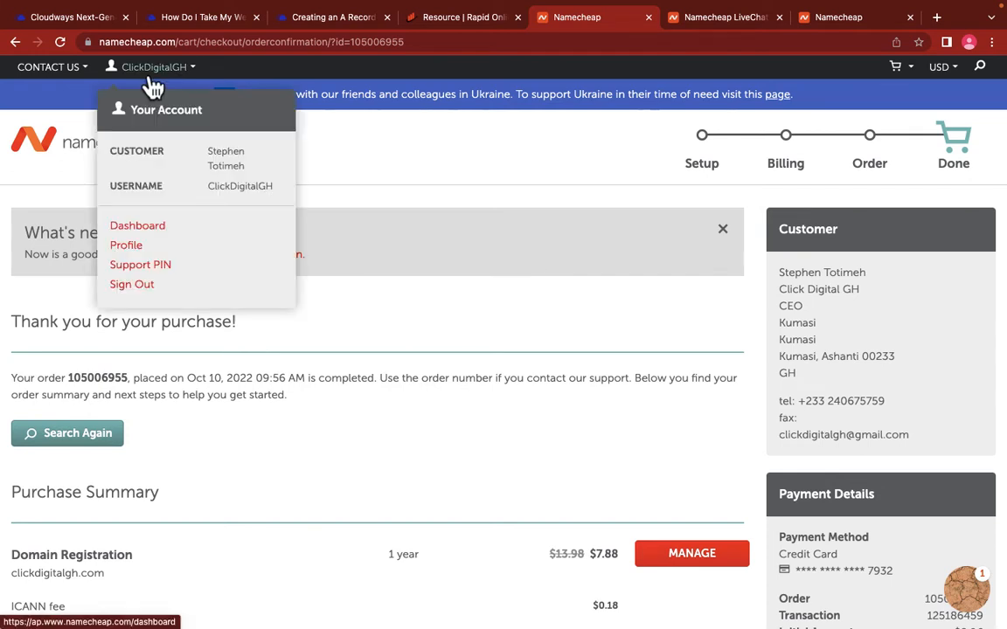
click(142, 228)
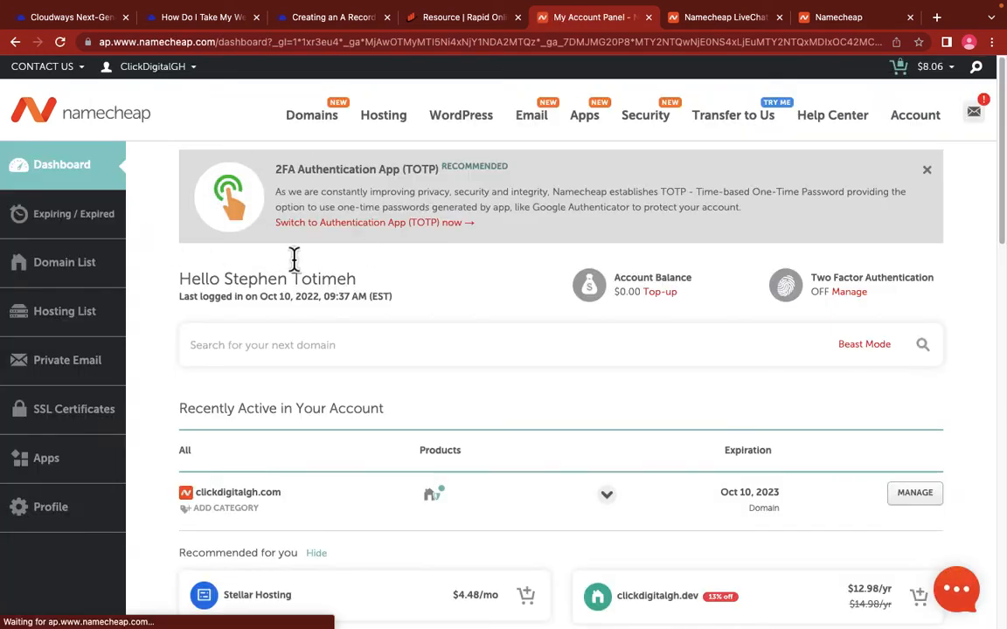
scroll(301, 310, down, 3)
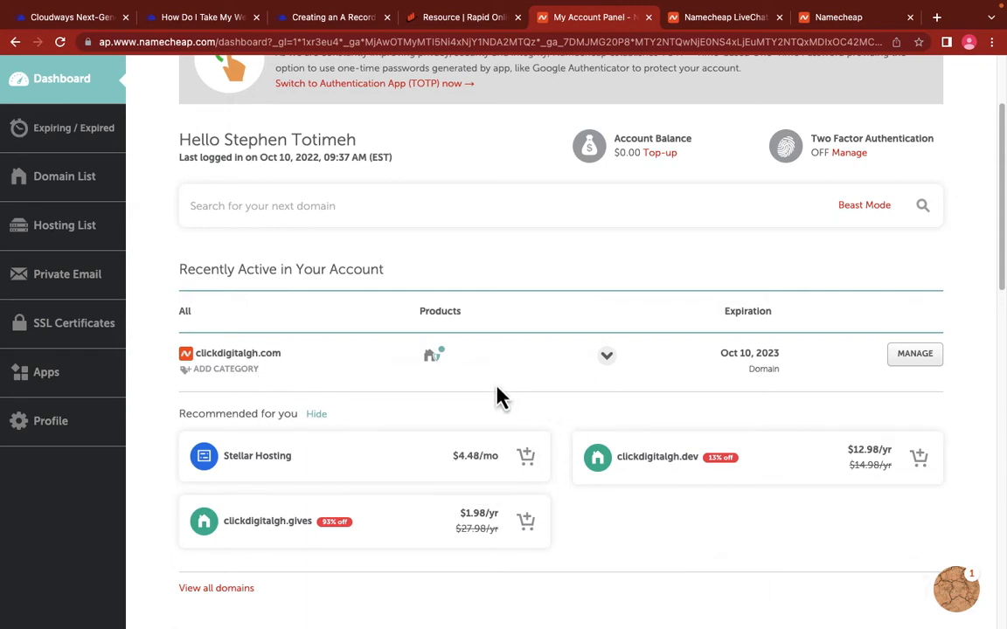
mouse_move(442, 357)
click(605, 359)
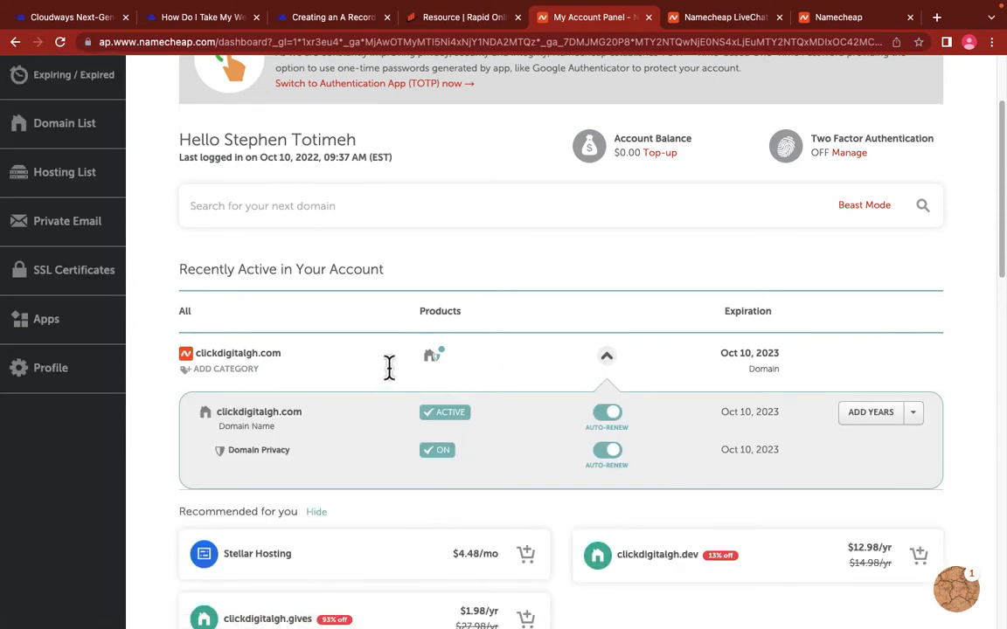
click(879, 418)
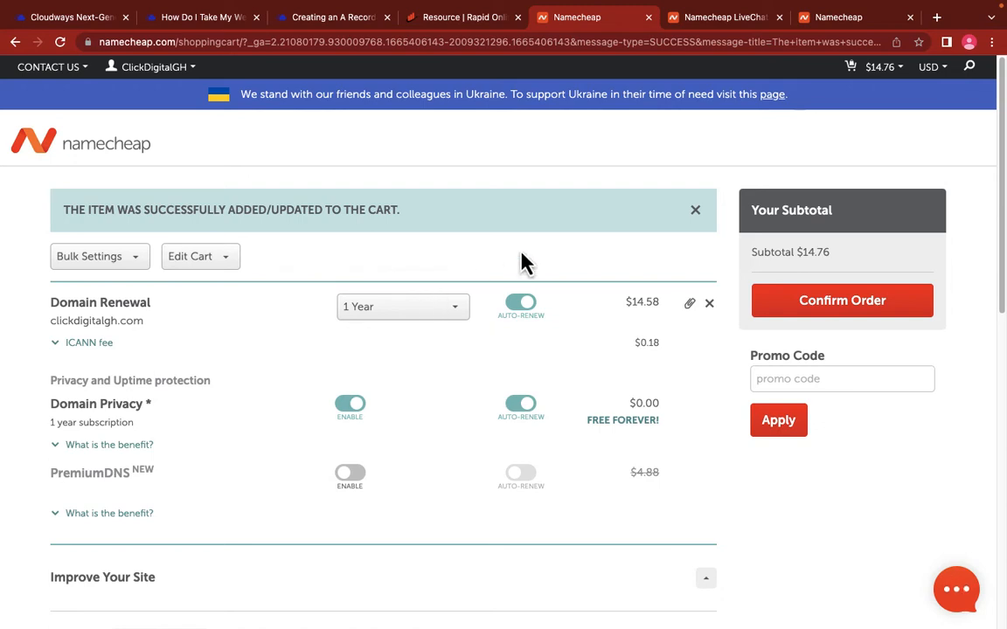
Step: Return to the Dashboard and open the account's Domain List
mouse_move(145, 75)
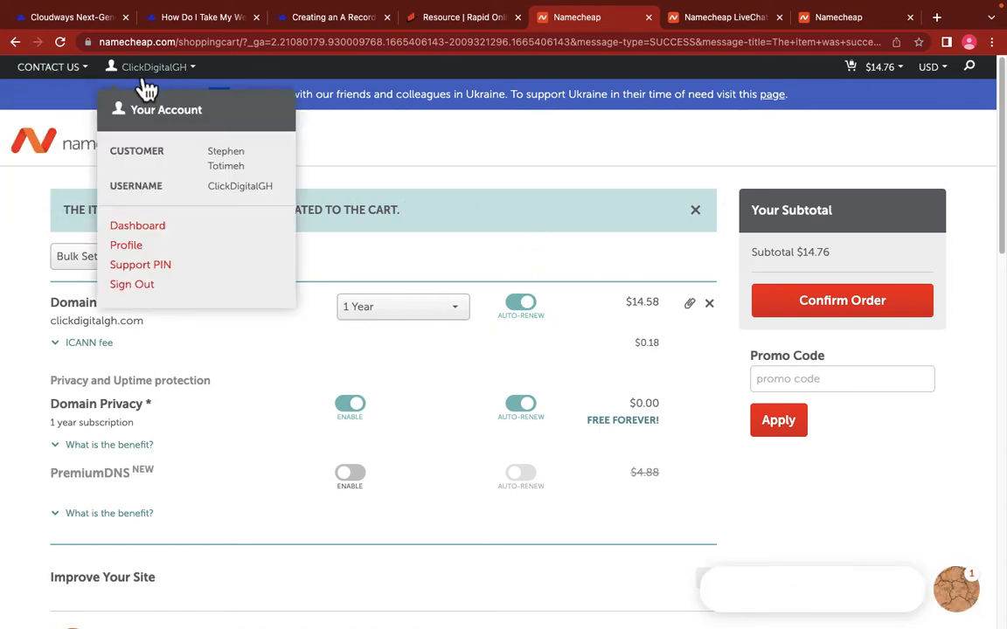
click(140, 229)
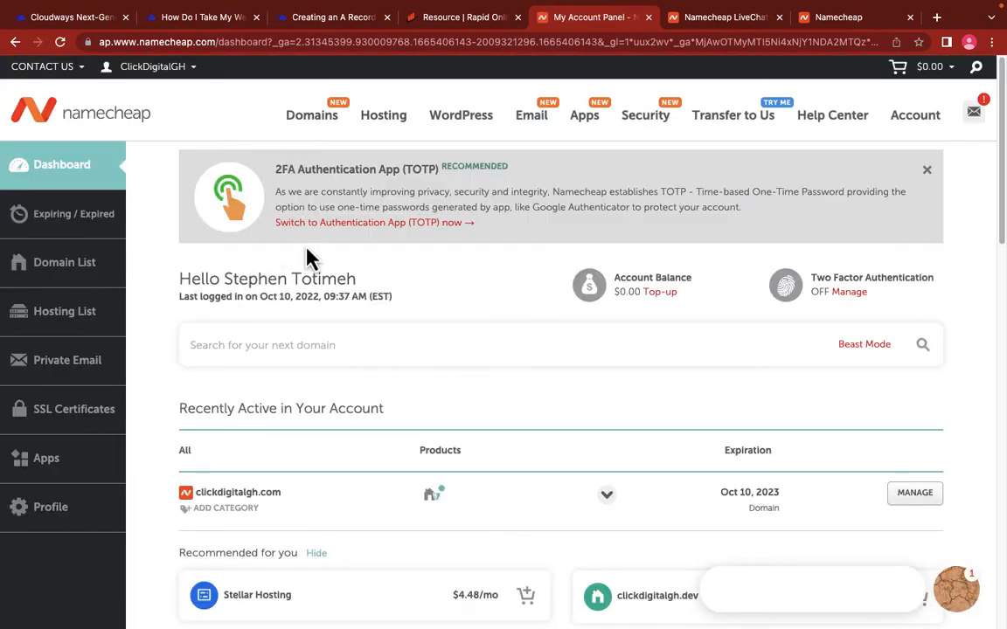
mouse_move(150, 79)
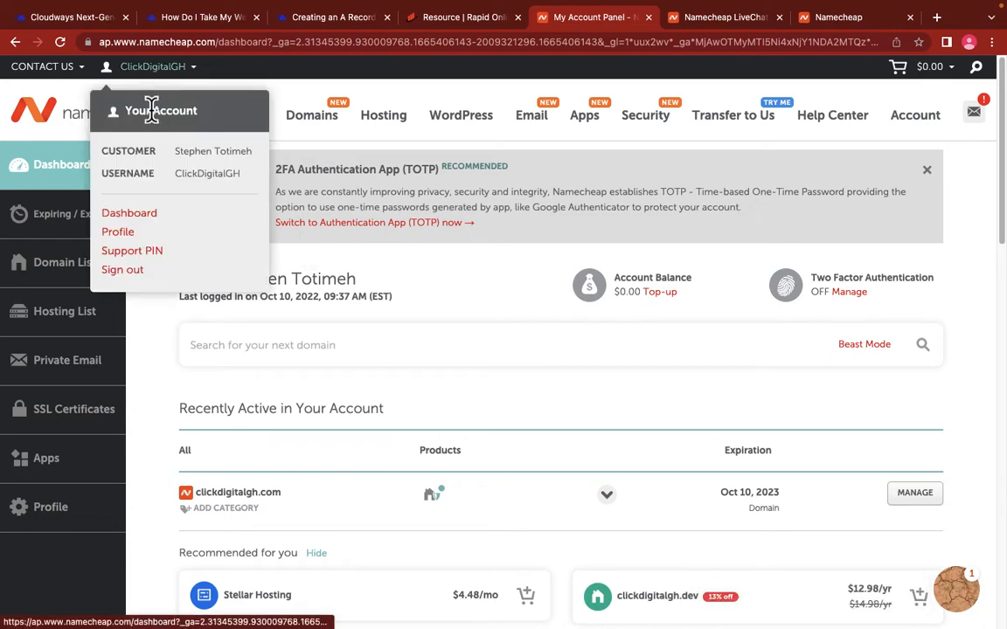
click(70, 267)
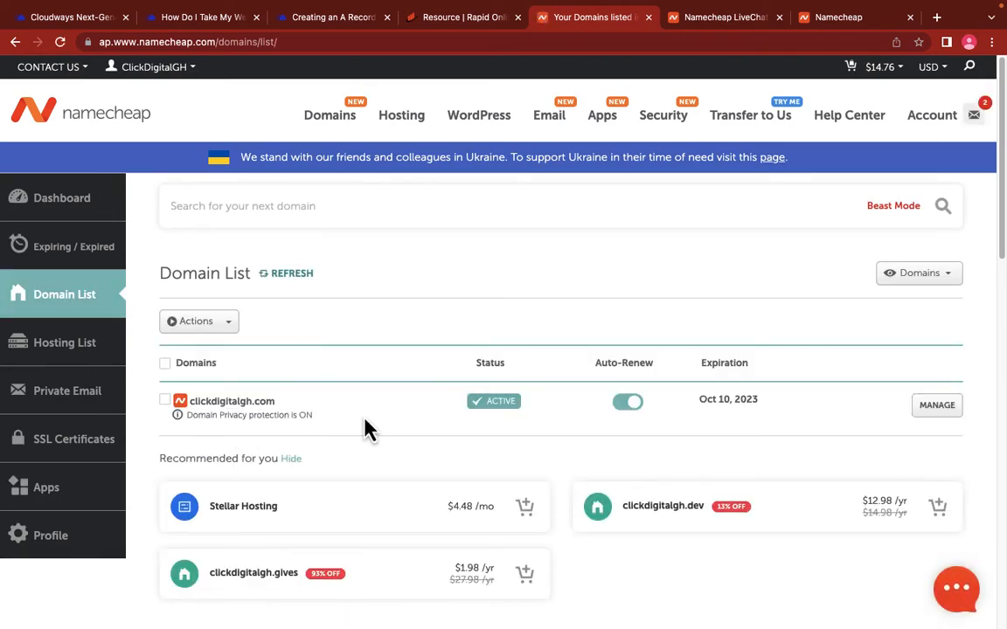
scroll(319, 424, down, 3)
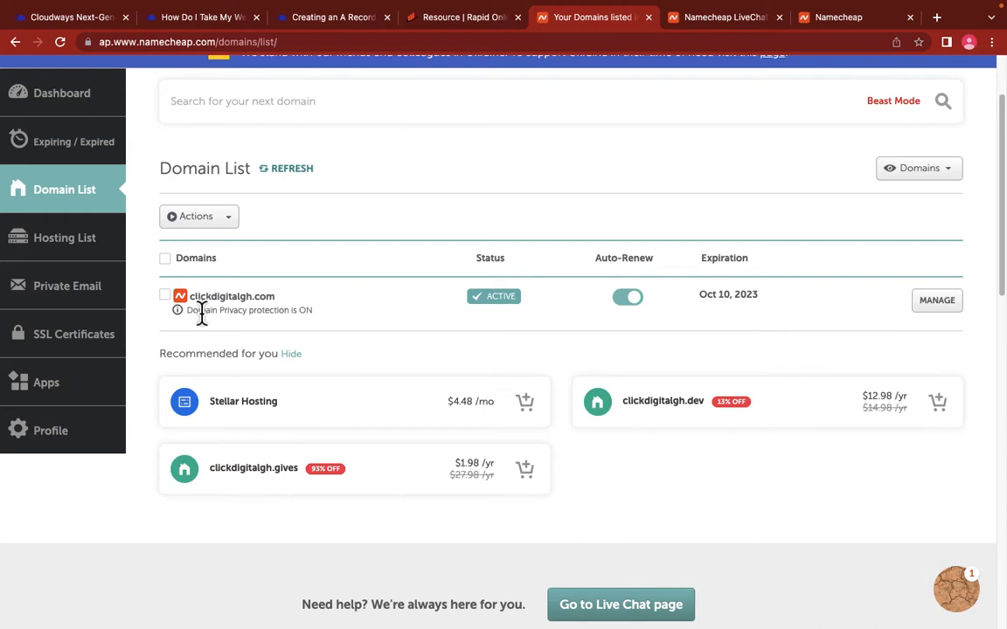
mouse_move(193, 313)
mouse_down()
mouse_move(322, 320)
mouse_move(185, 314)
mouse_up()
click(322, 320)
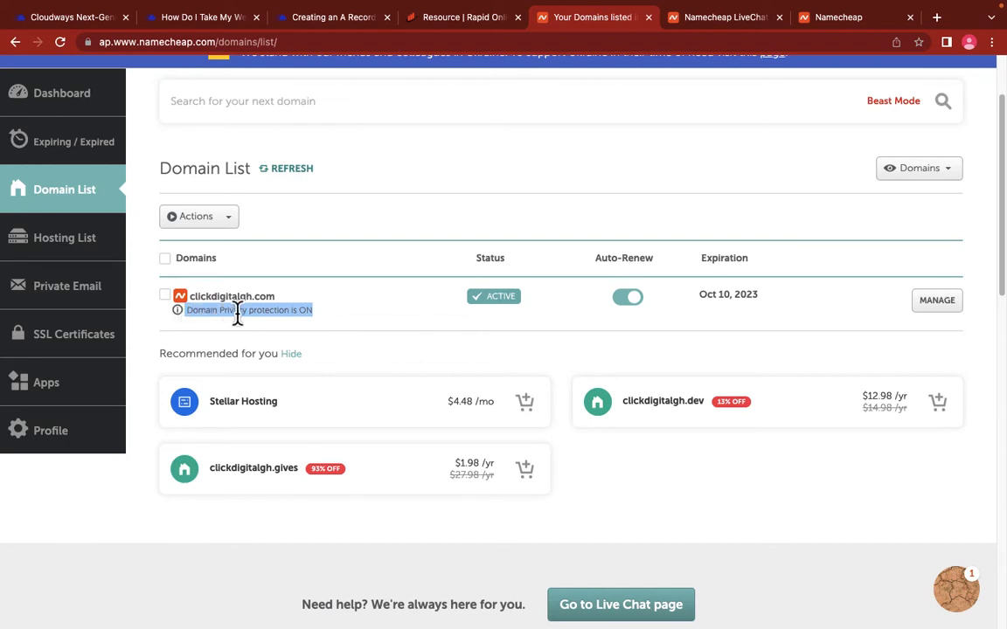
click(294, 311)
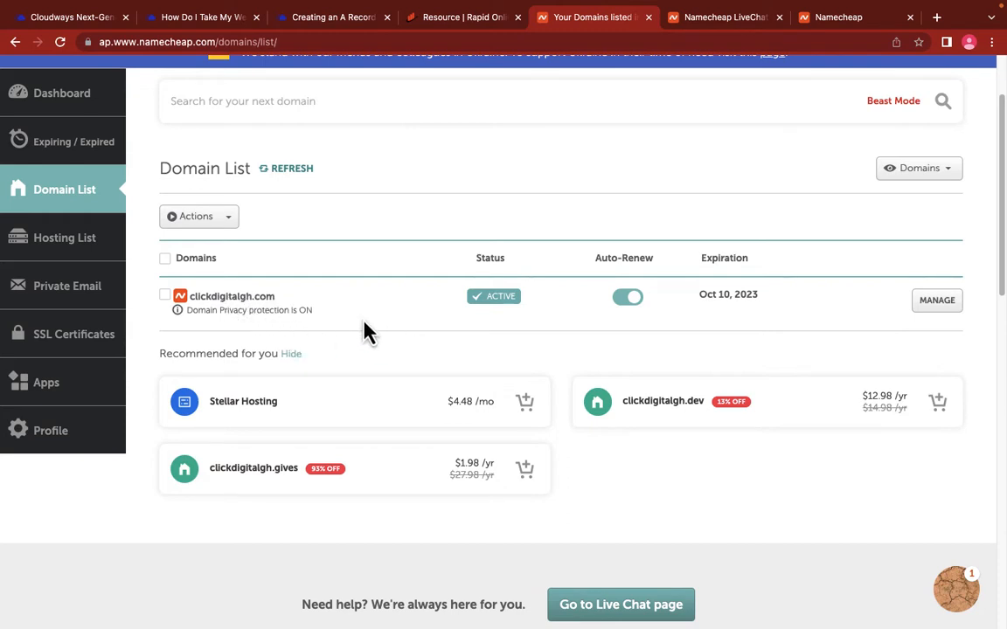
scroll(371, 319, up, 3)
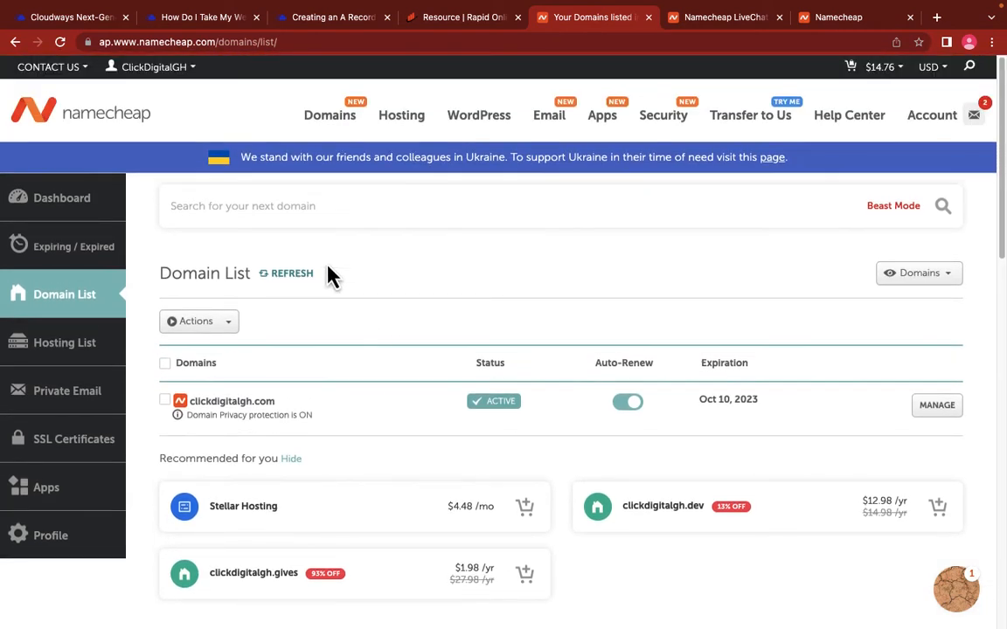
Step: Preview the Click Digital homepage at its temporary cloudwaysapps.com URL, then go back to Access Details
click(81, 21)
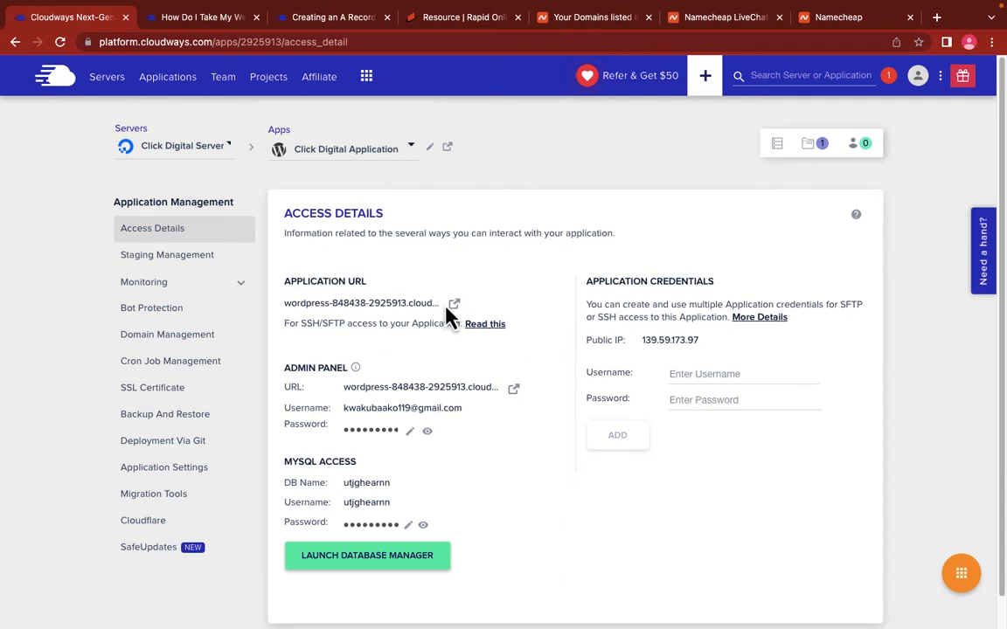
click(455, 306)
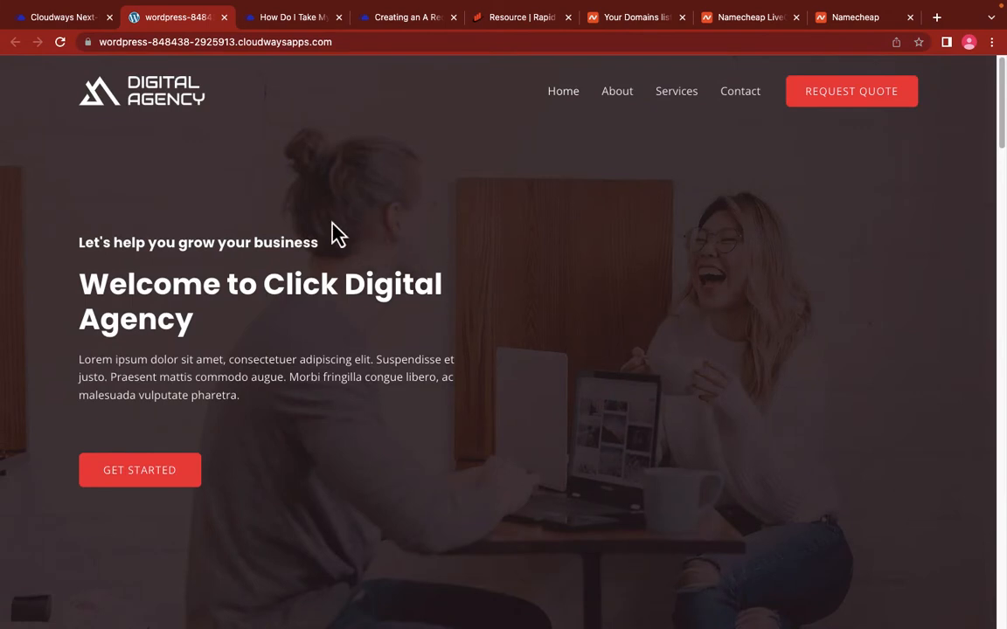
click(346, 44)
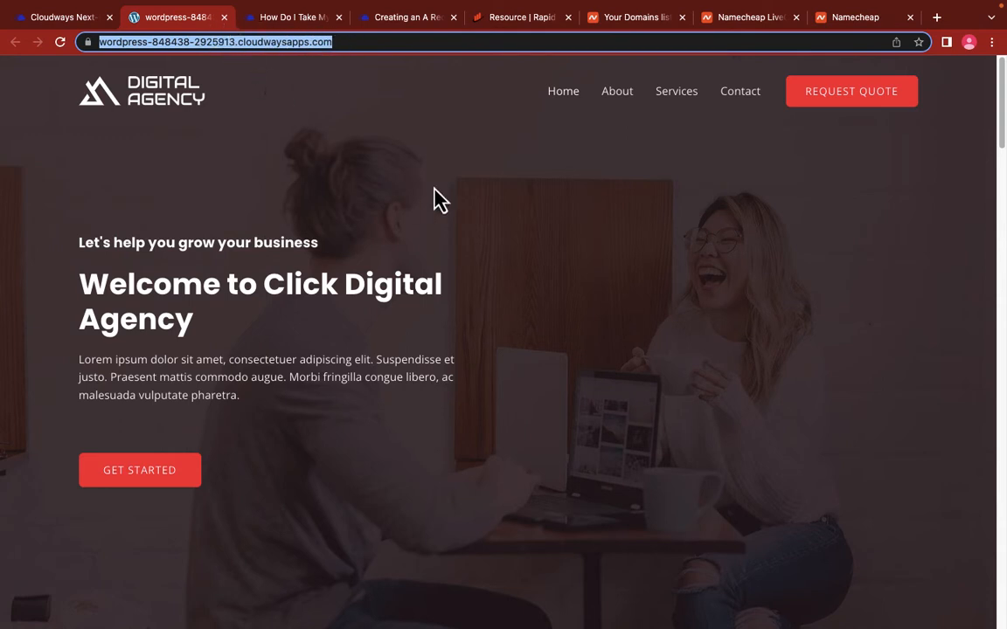
click(564, 105)
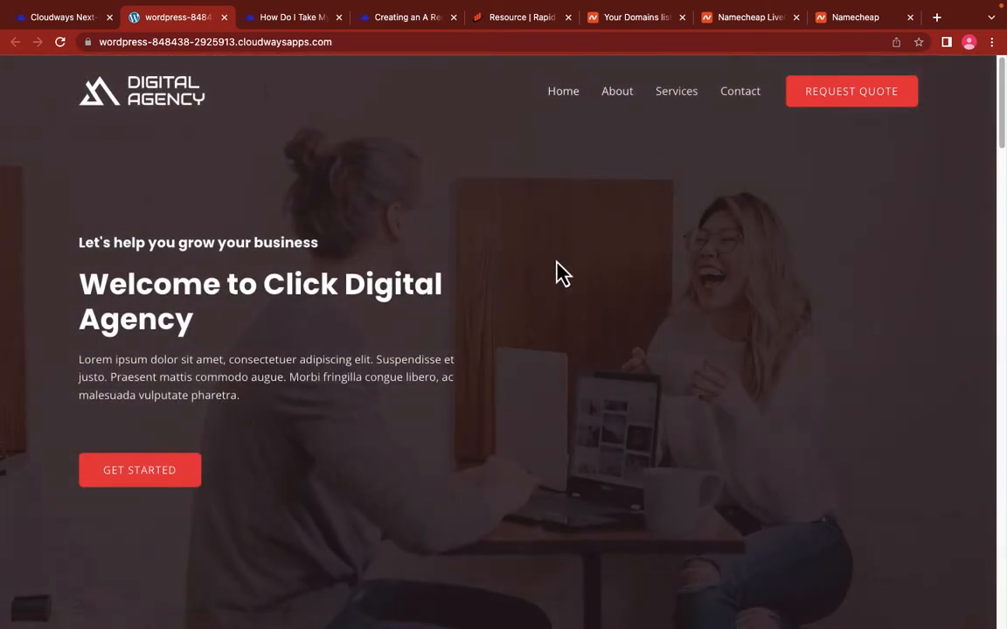
click(325, 42)
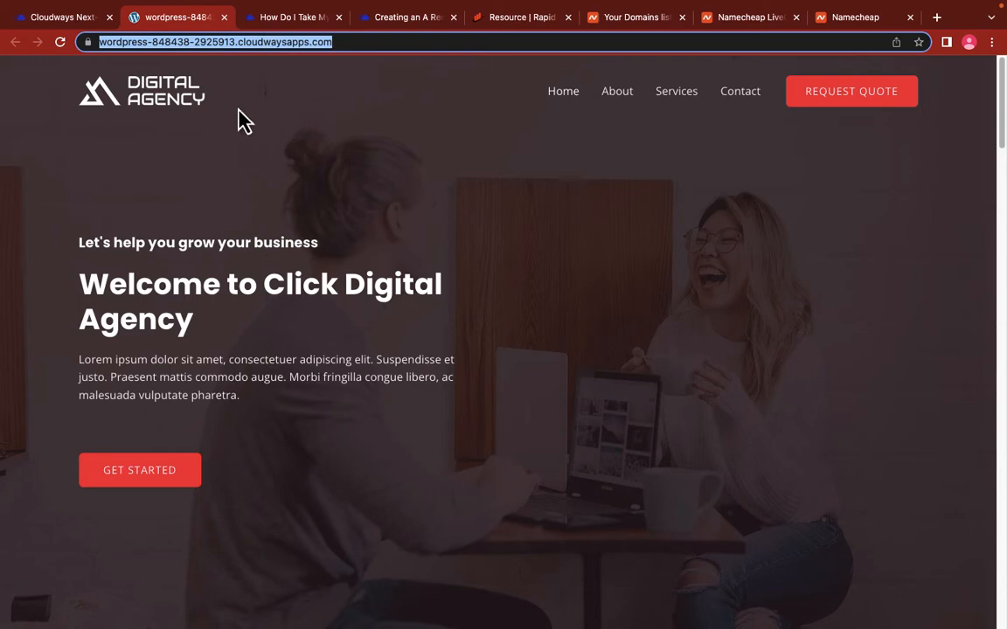
click(63, 18)
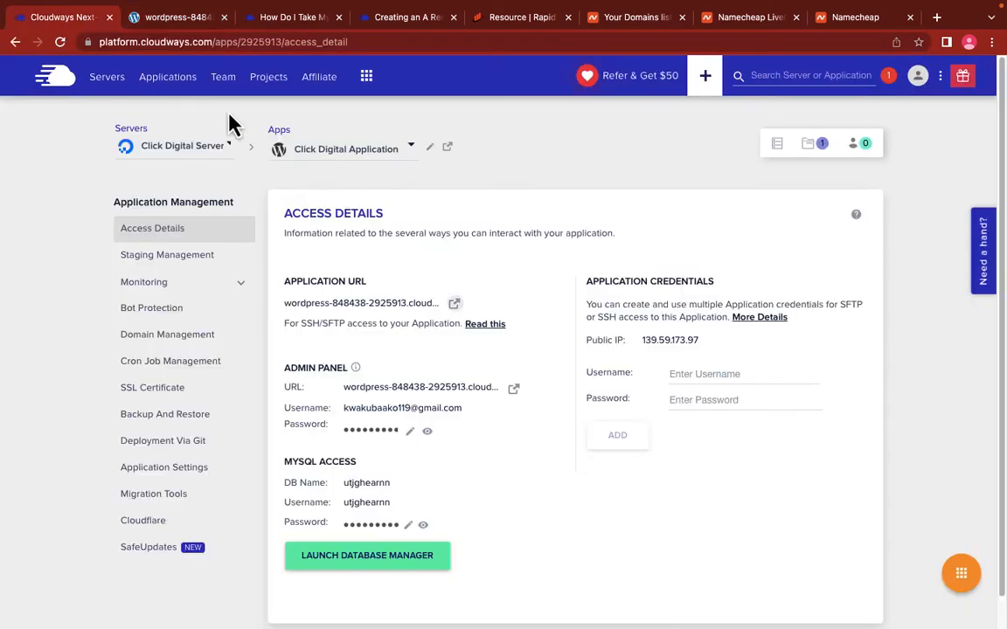
Step: Open Domain Management, select the empty Primary Domain field, then switch to the Namecheap tab
click(179, 349)
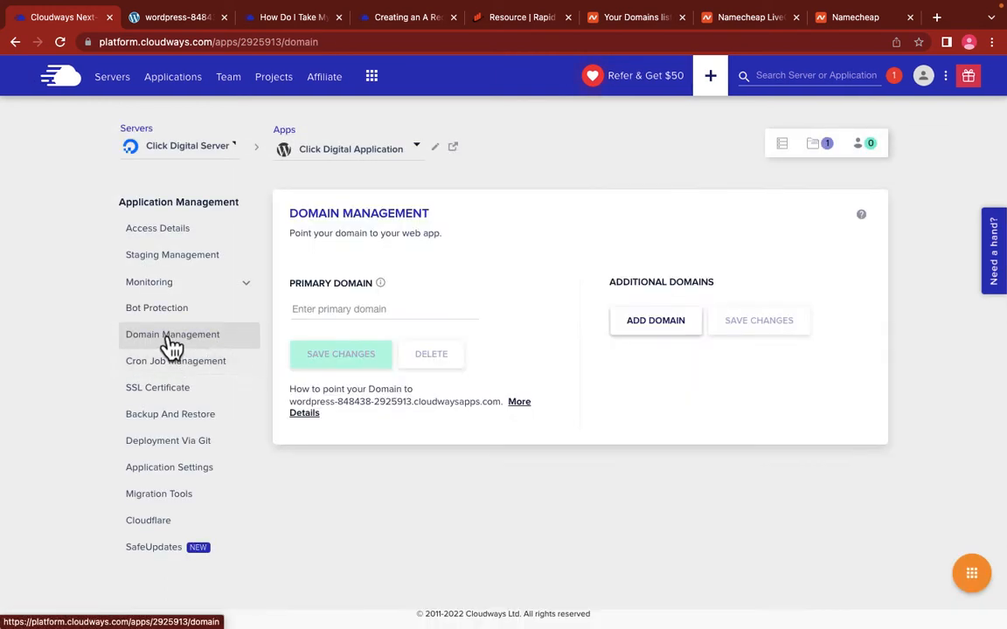
click(357, 310)
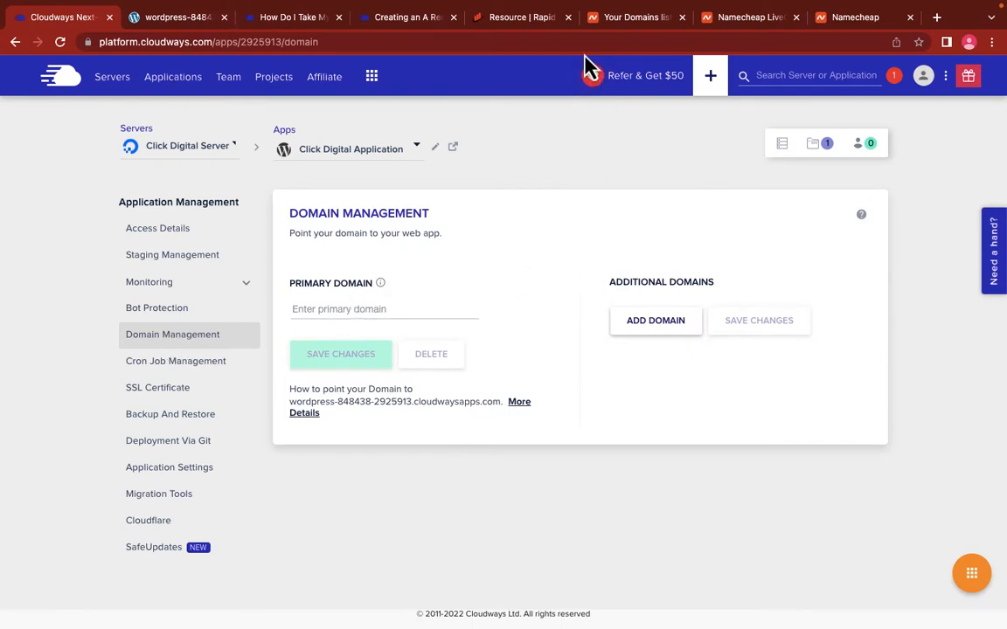
click(841, 26)
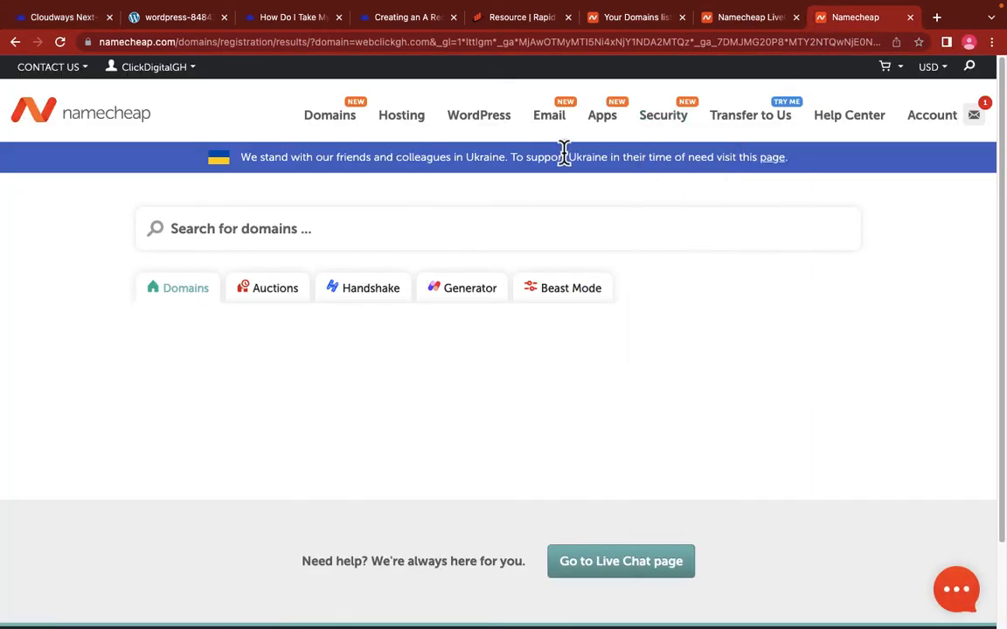
scroll(524, 299, down, 2)
scroll(524, 299, up, 2)
Step: Close the help and live chat tabs and copy clickdigitalgh.com from the Domain List
click(909, 18)
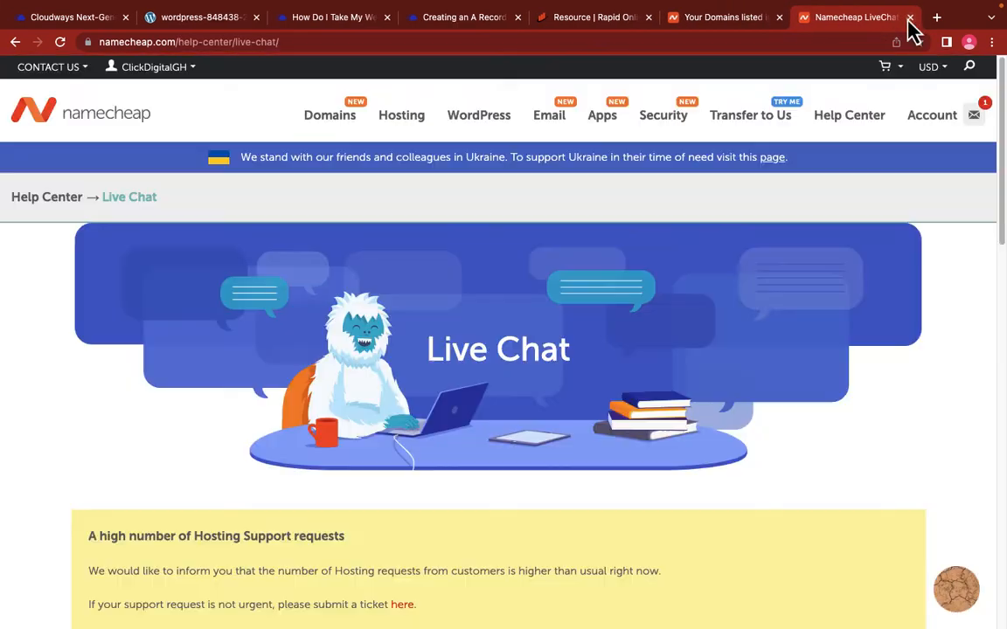
click(910, 18)
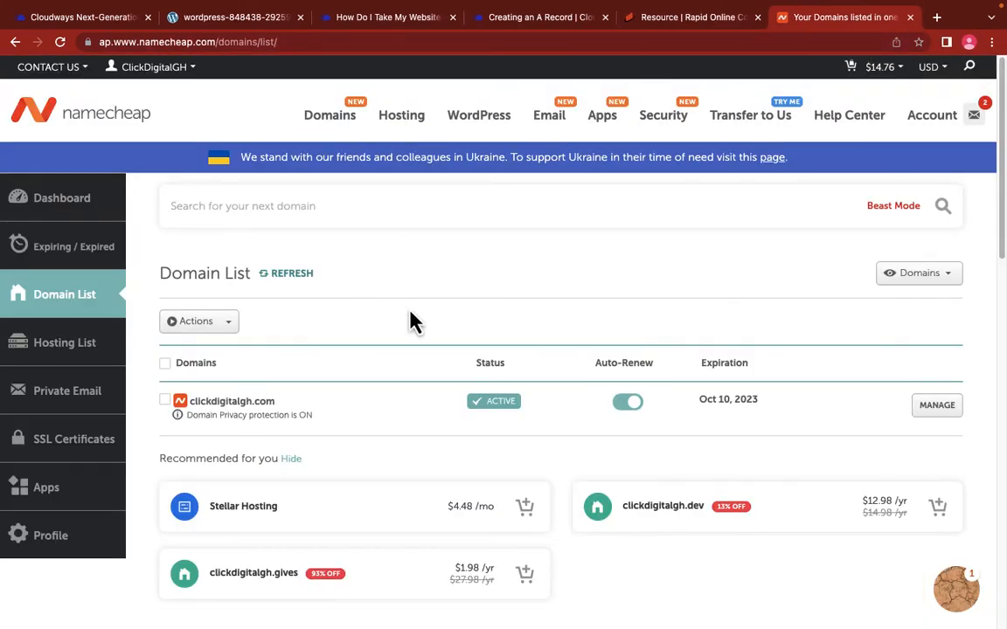
scroll(416, 371, down, 1)
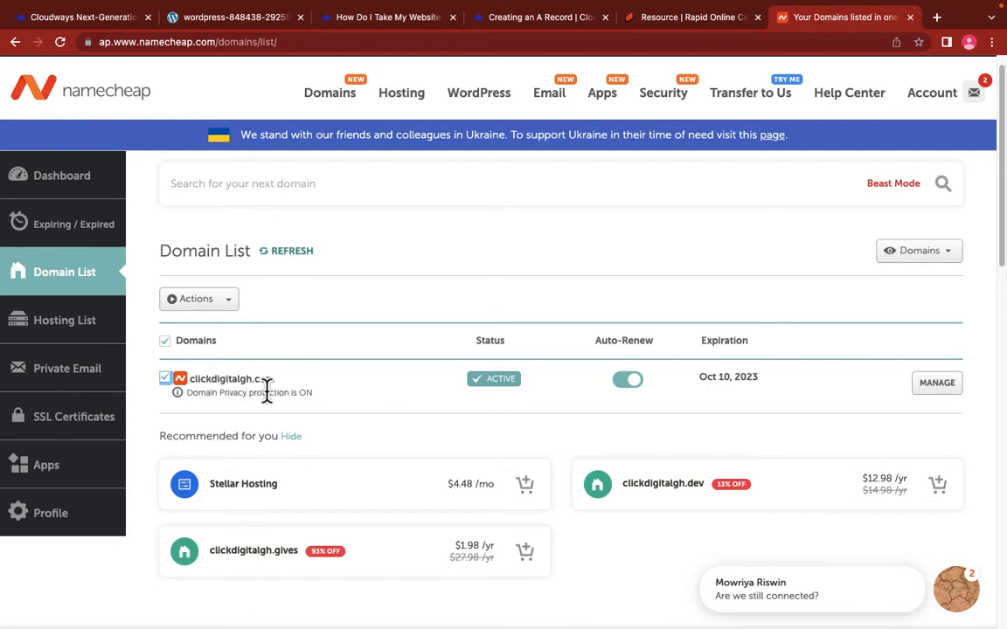
drag(282, 384, 186, 386)
key(ctrl+c)
right_click(224, 387)
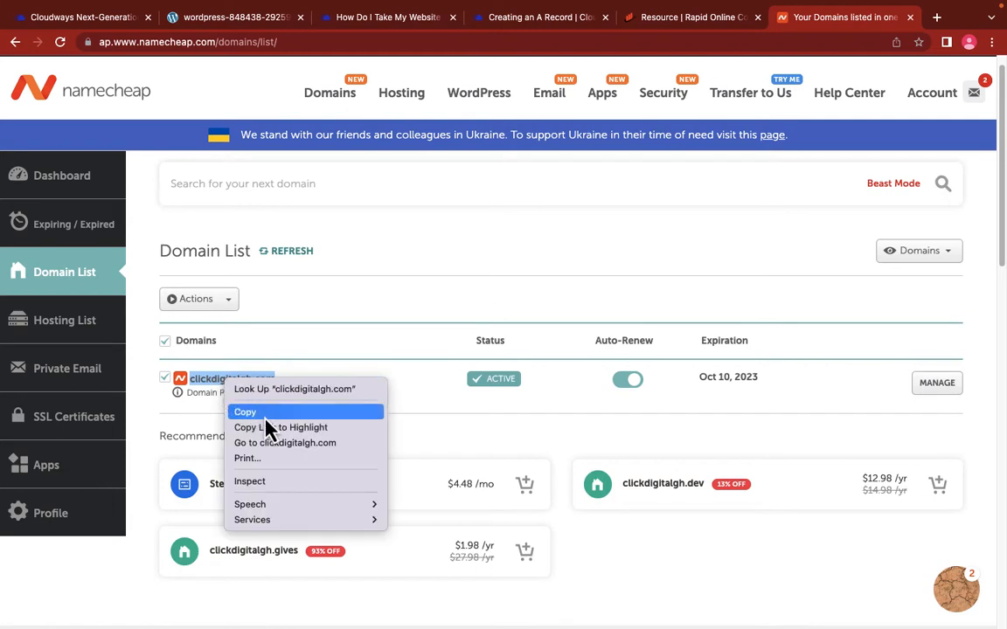
click(254, 413)
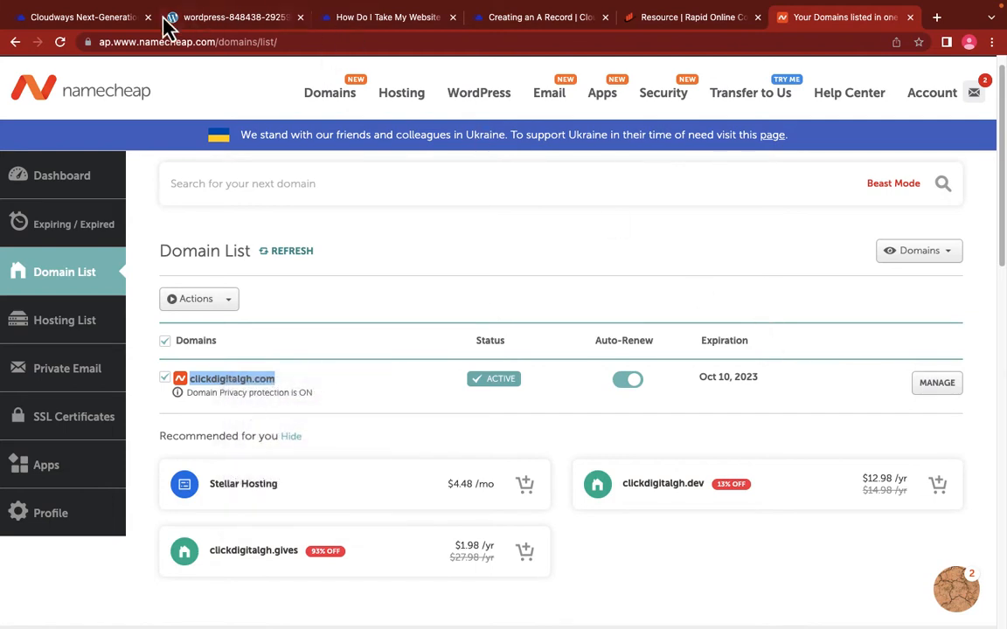
Step: Paste clickdigitalgh.com into Cloudways' Primary Domain field and save the change
click(92, 19)
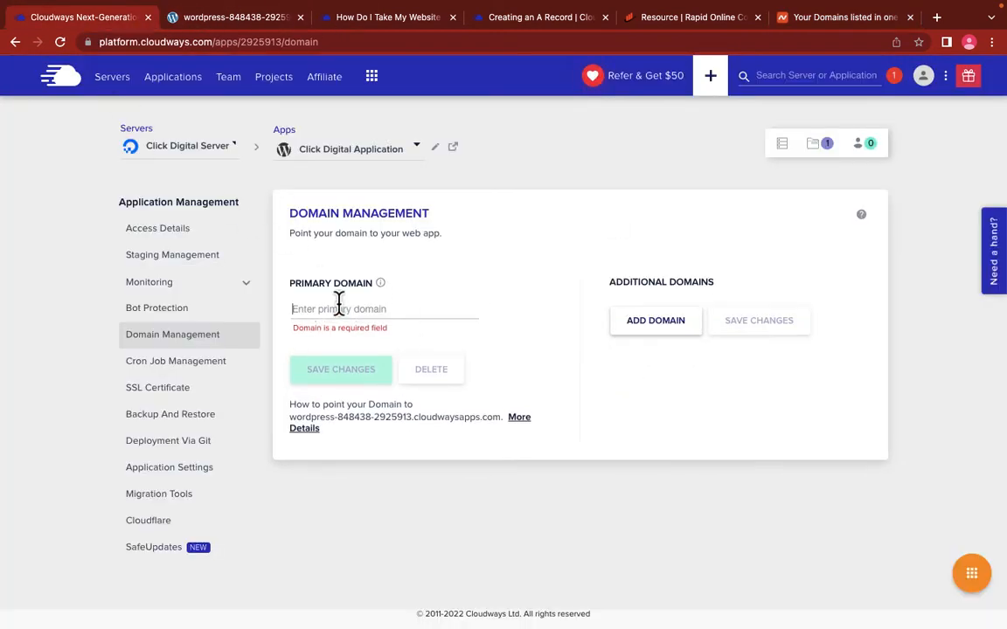
key(ctrl+v)
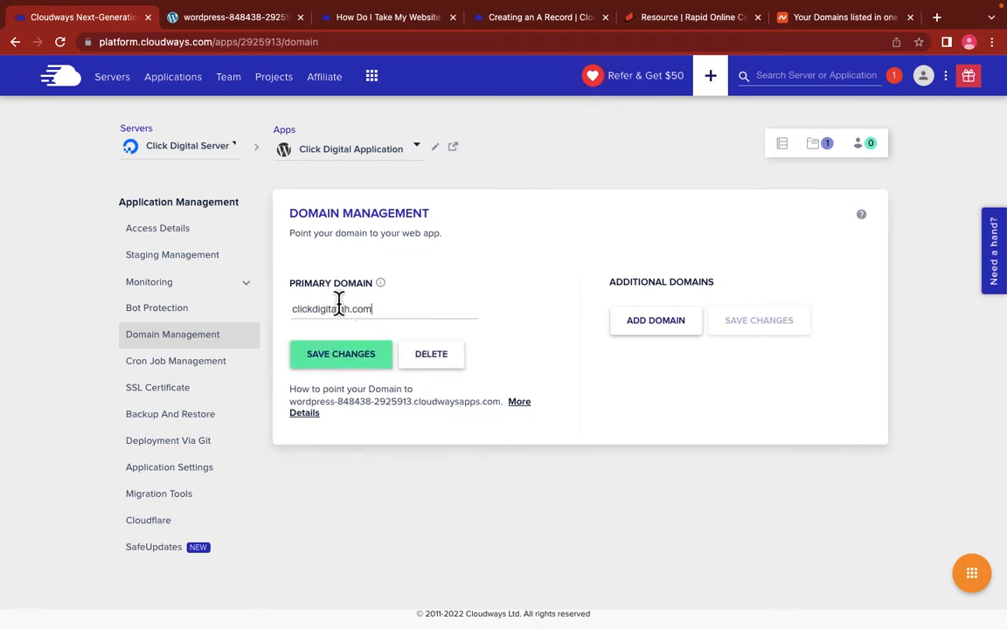
click(339, 367)
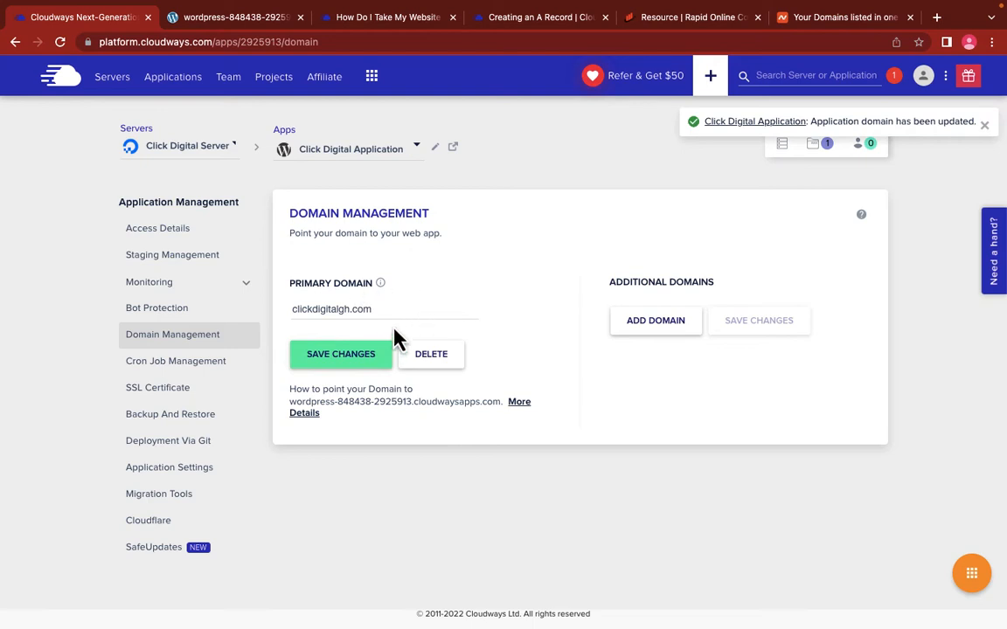
mouse_move(382, 289)
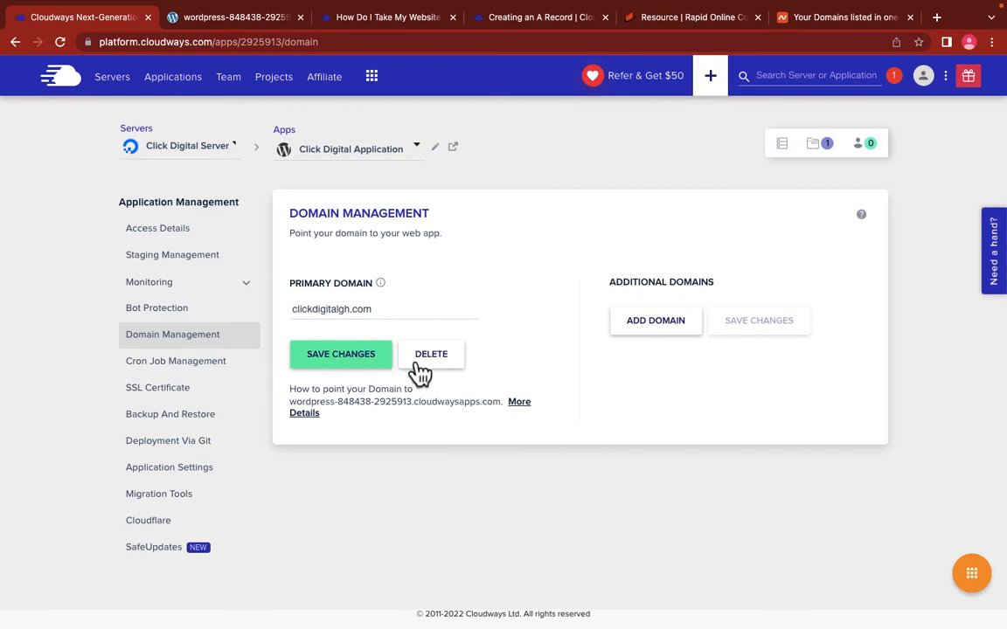
Step: Open the 'How Do I Take My Website Live from Cloudways?' article and scroll to its DNS records section
click(521, 407)
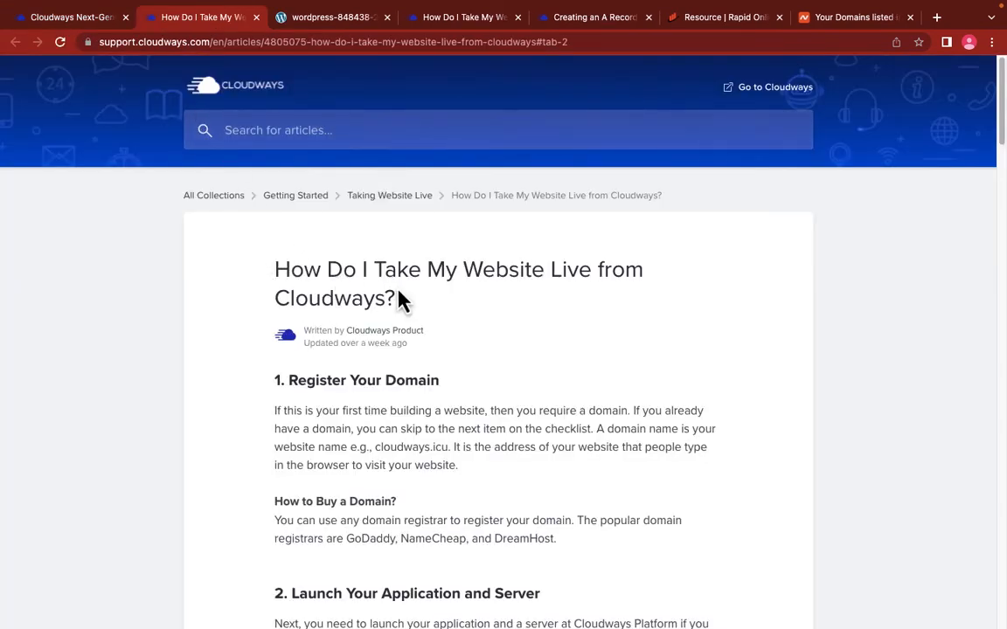
scroll(396, 332, down, 5)
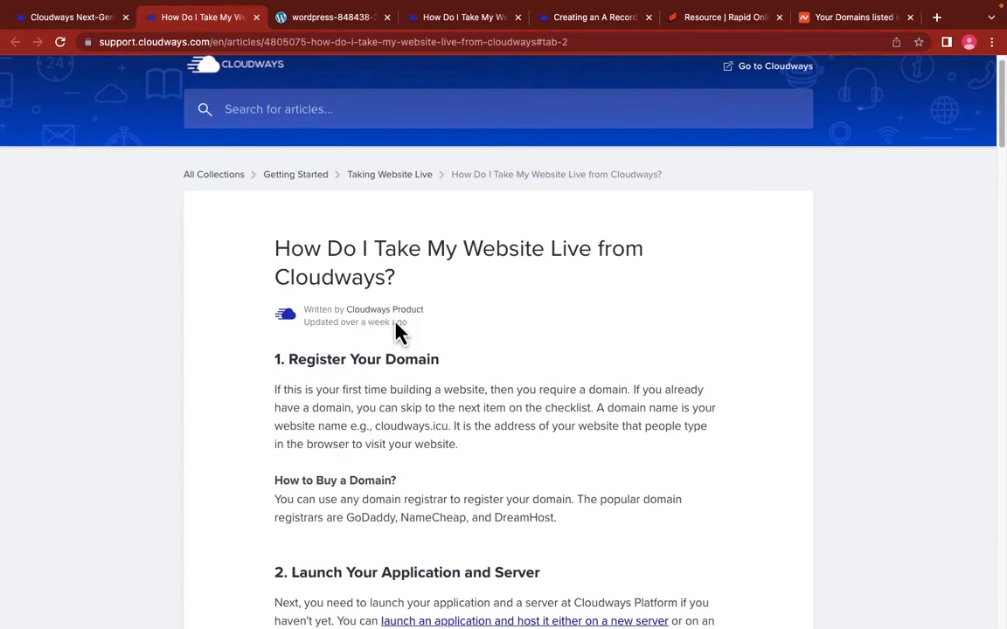
scroll(395, 318, down, 3)
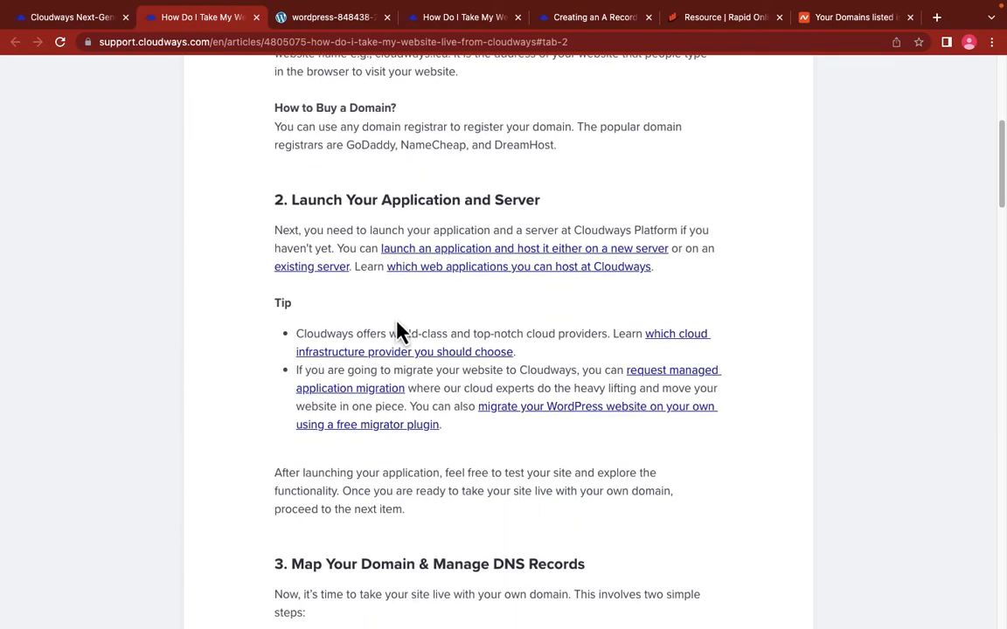
scroll(400, 326, down, 5)
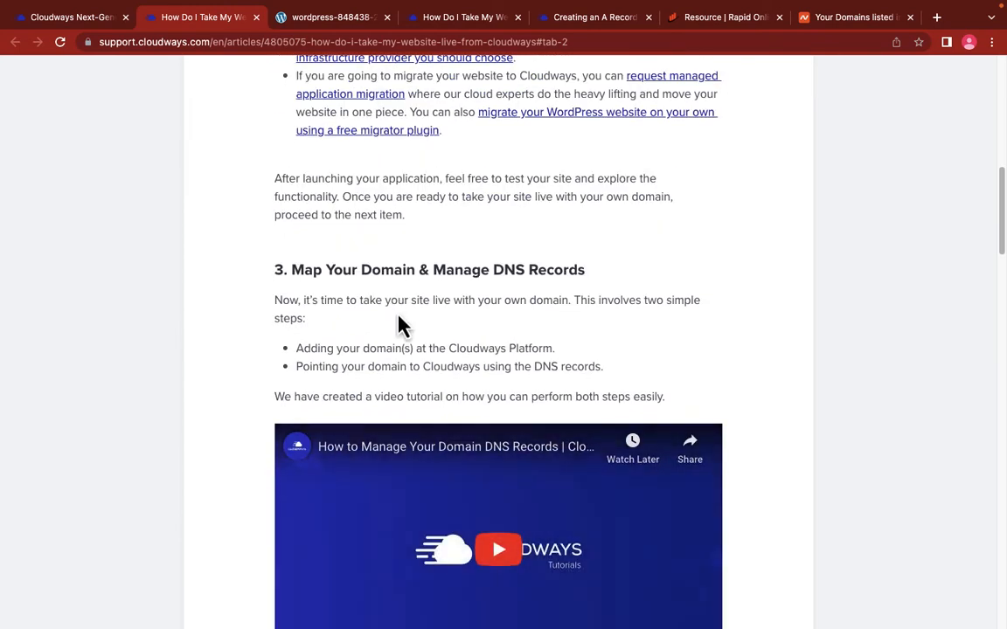
scroll(400, 325, down, 7)
scroll(415, 320, down, 1)
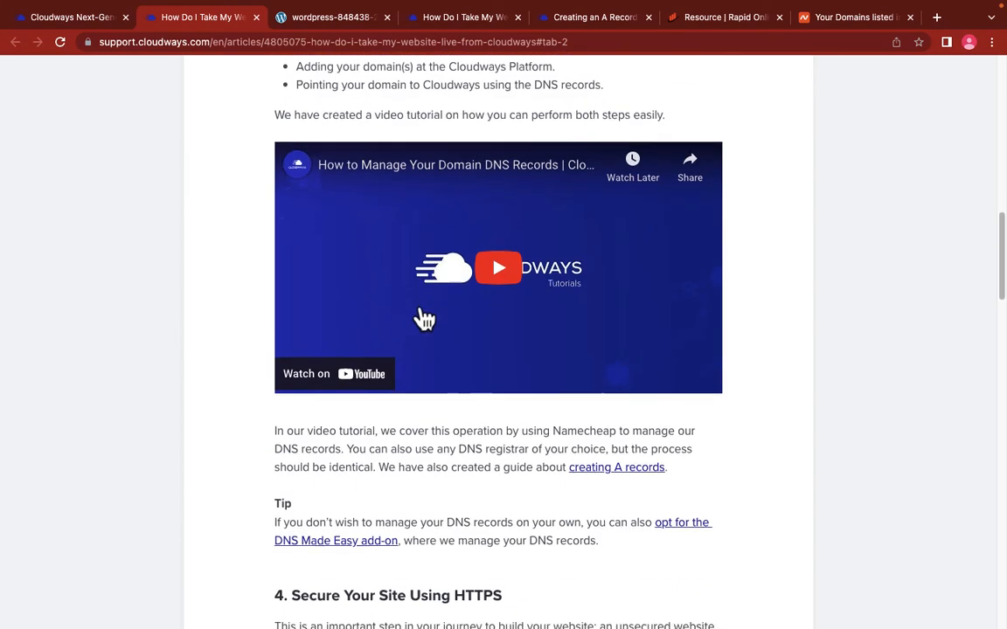
scroll(476, 292, down, 5)
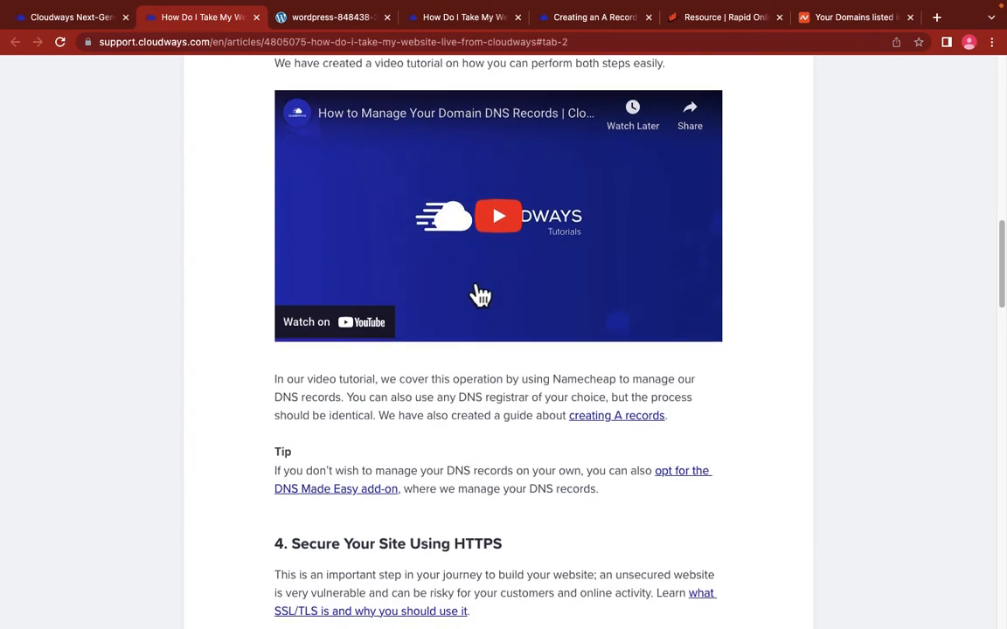
scroll(484, 297, up, 15)
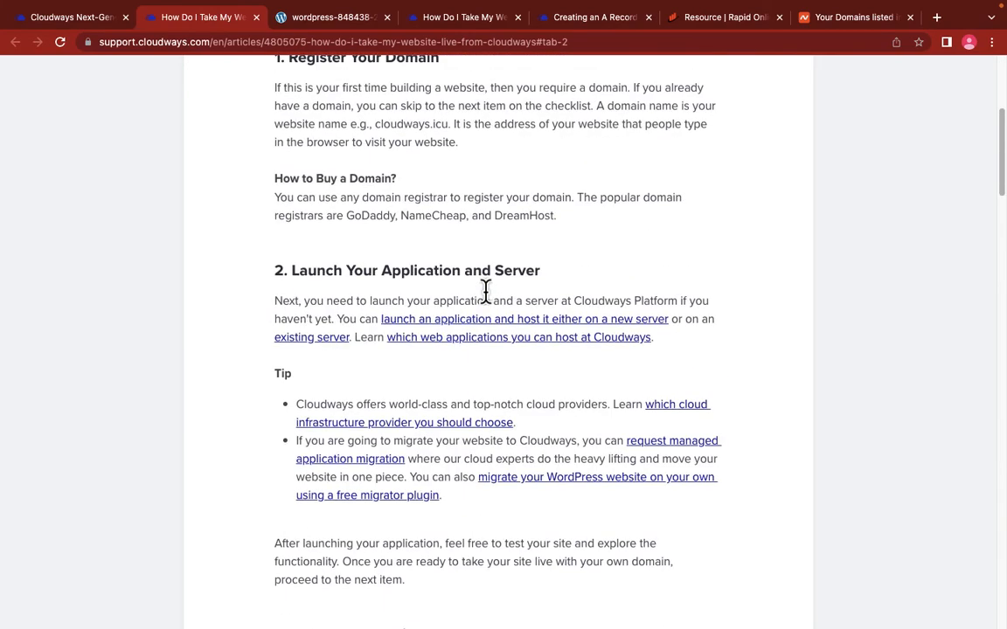
scroll(483, 308, up, 1)
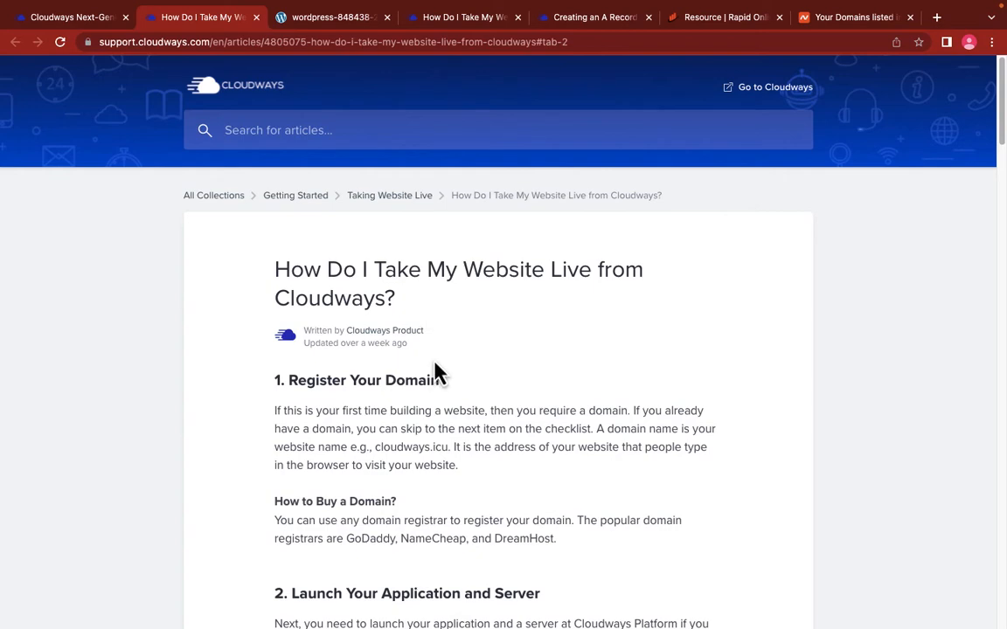
click(76, 17)
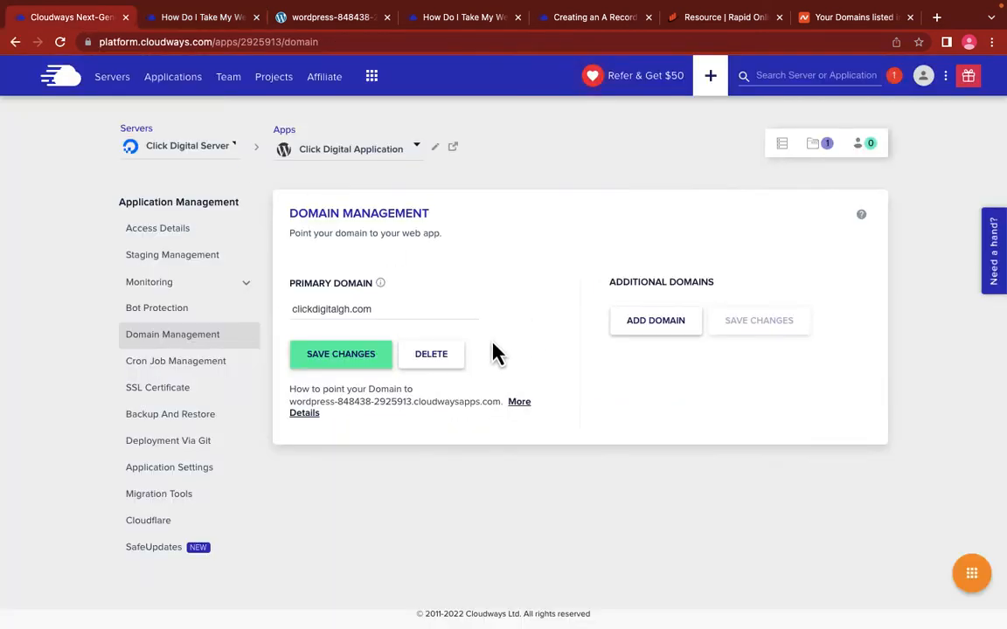
key(ctrl+Tab)
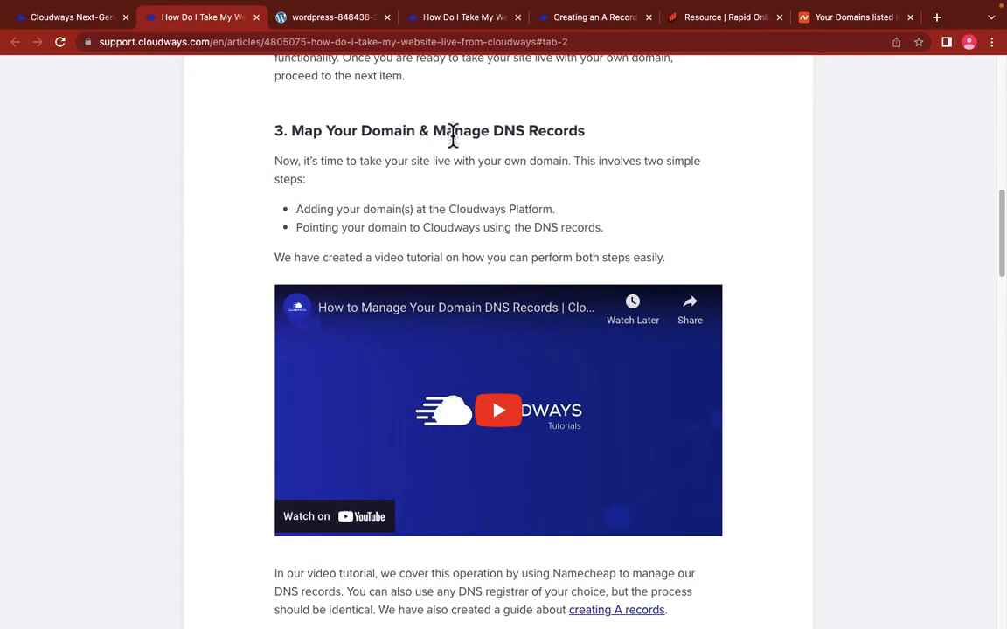
scroll(453, 266, down, 3)
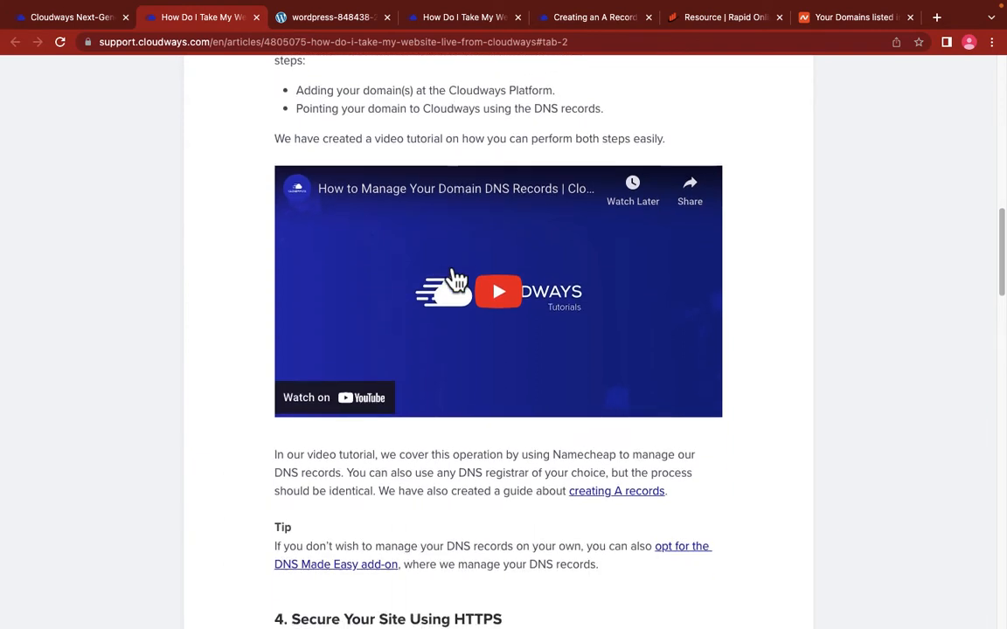
scroll(455, 277, down, 3)
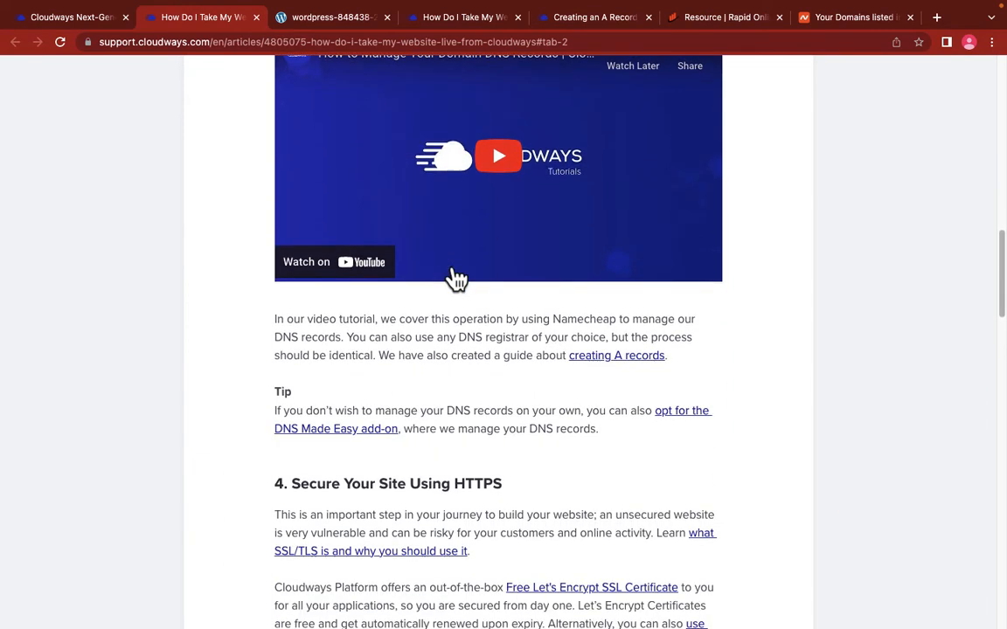
Step: Open the A-record guide and select the root-domain details: Type A, Host @, server IP
click(612, 371)
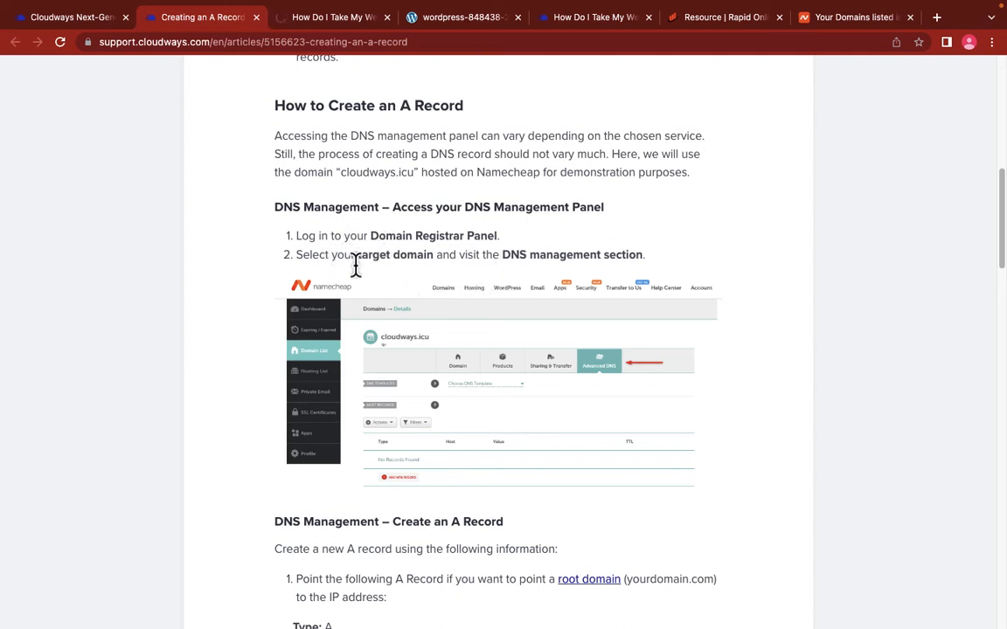
scroll(427, 287, down, 2)
scroll(427, 290, down, 2)
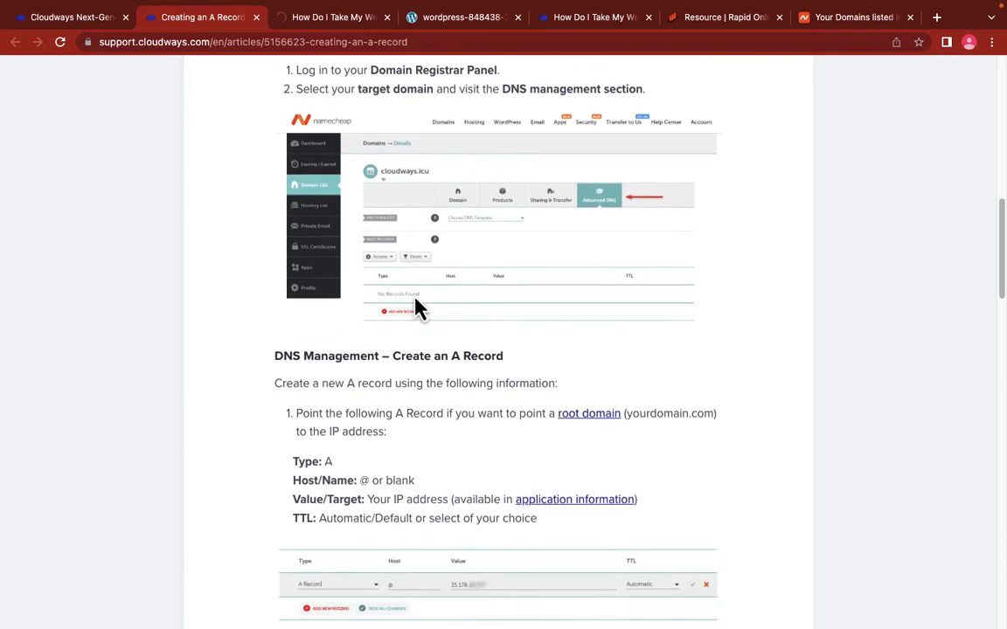
scroll(404, 315, down, 1)
scroll(450, 382, down, 2)
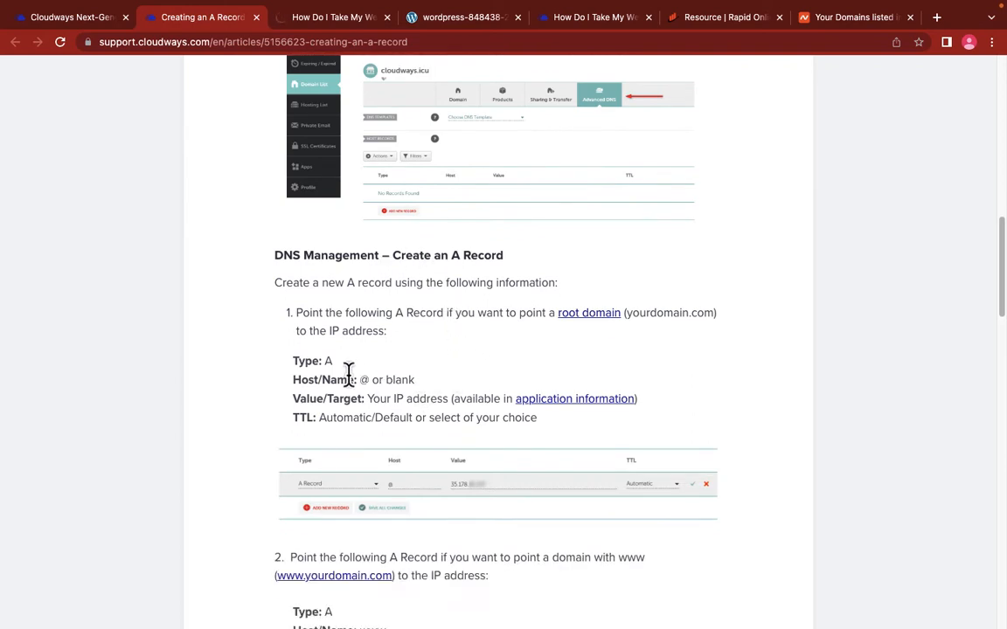
drag(296, 362, 472, 417)
Step: In Namecheap's Domain List, send the contact verification email for clickdigitalgh.com
click(67, 17)
click(828, 21)
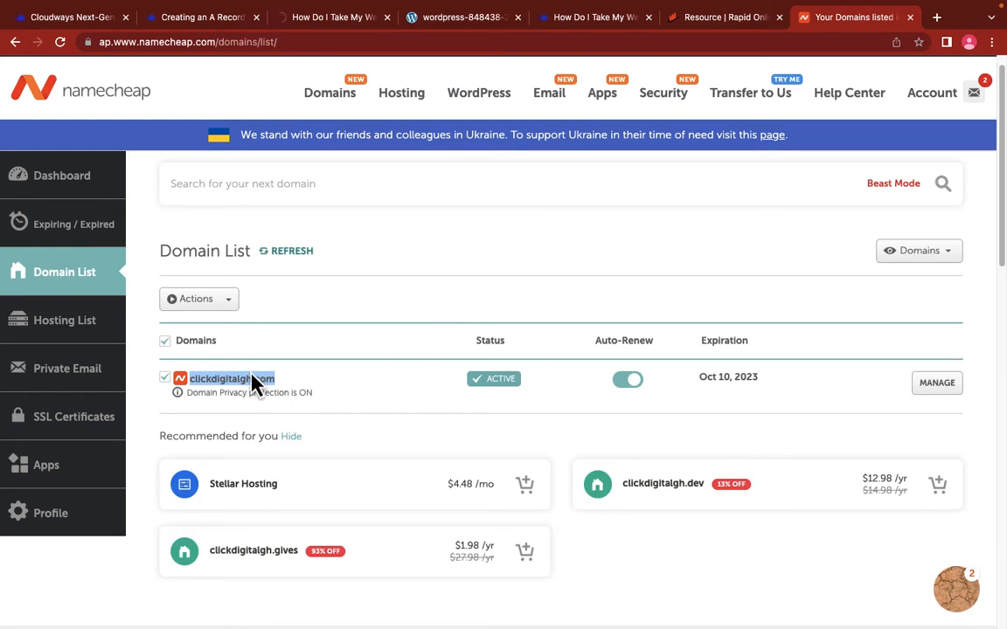
scroll(237, 289, down, 3)
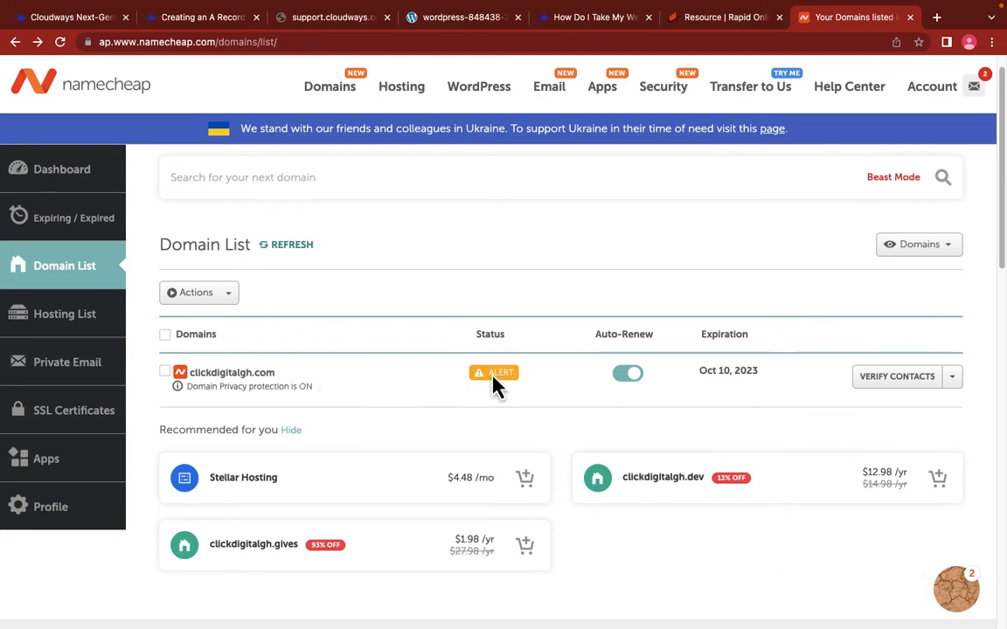
click(910, 383)
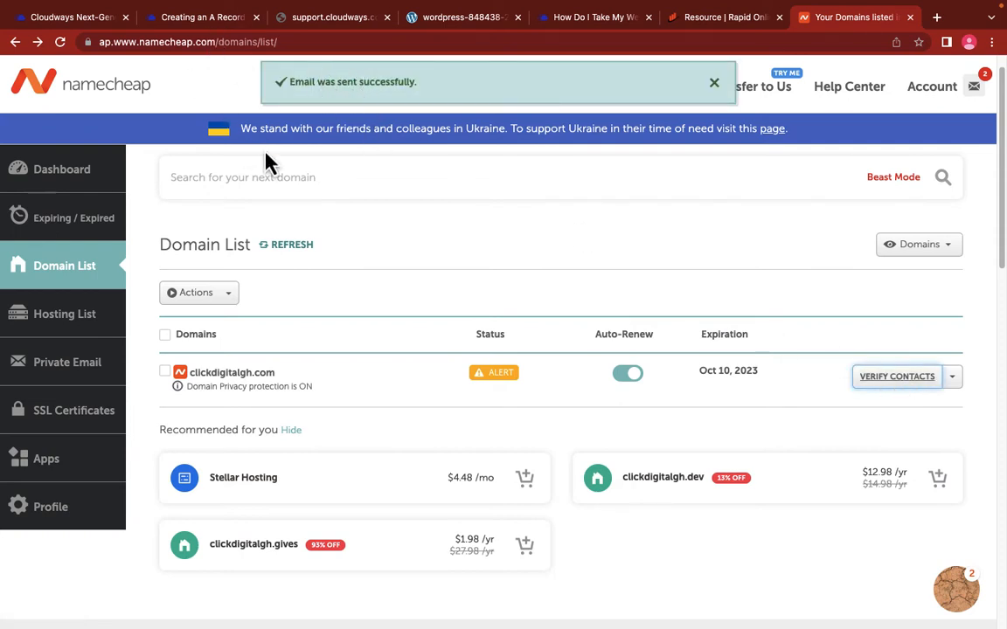
Step: Click the verification link in Namecheap's Gmail message, then return to the Your Domains tab
click(936, 17)
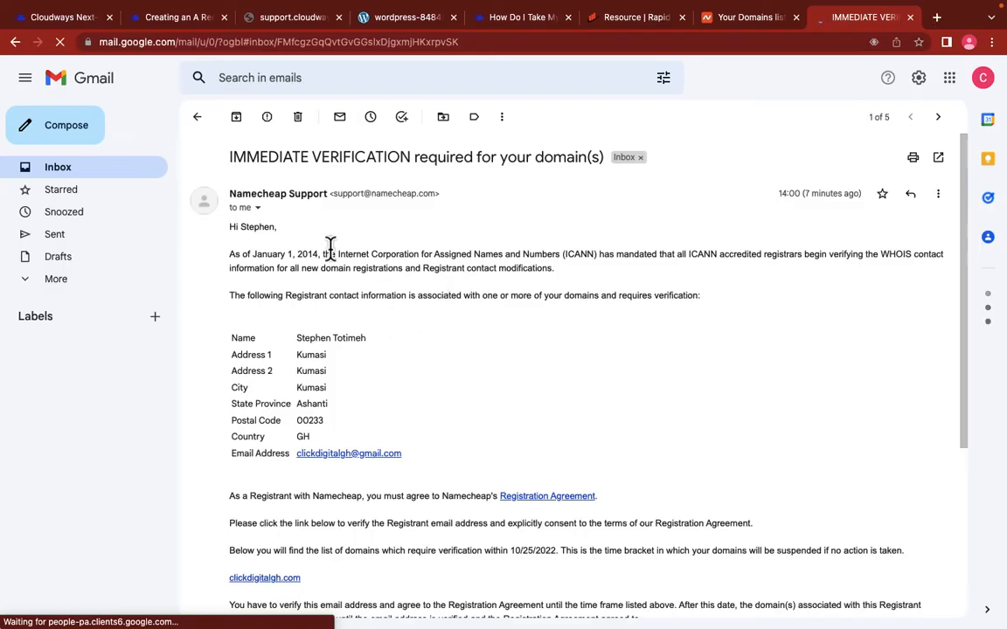
scroll(420, 344, down, 3)
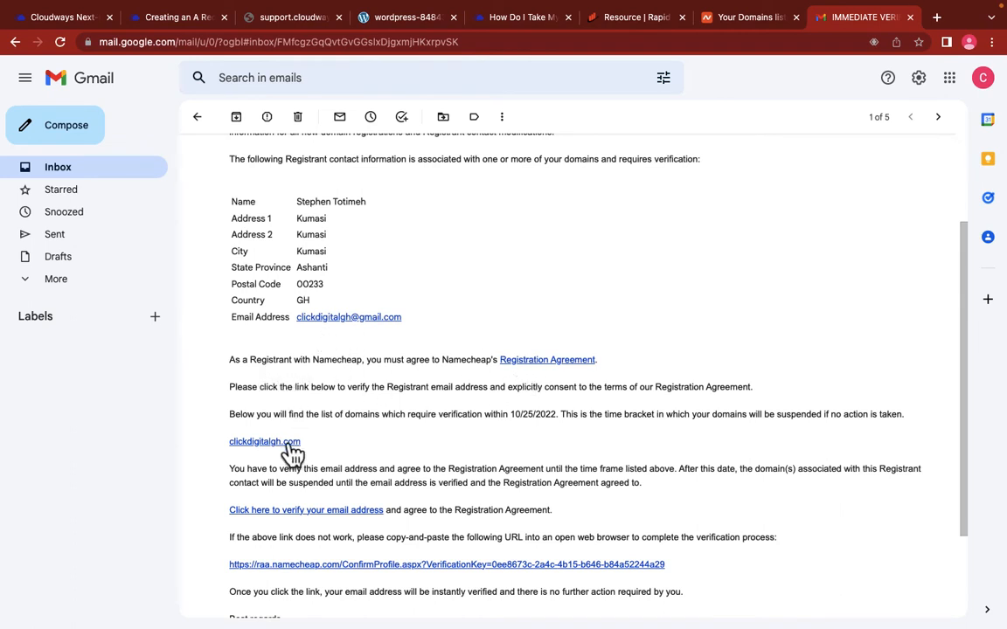
scroll(508, 432, down, 1)
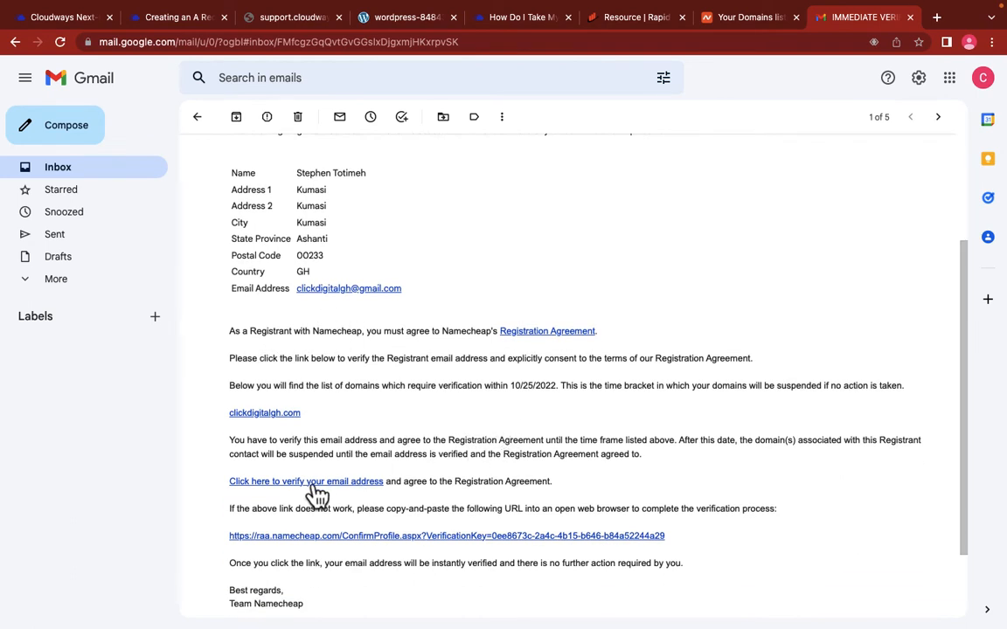
click(346, 486)
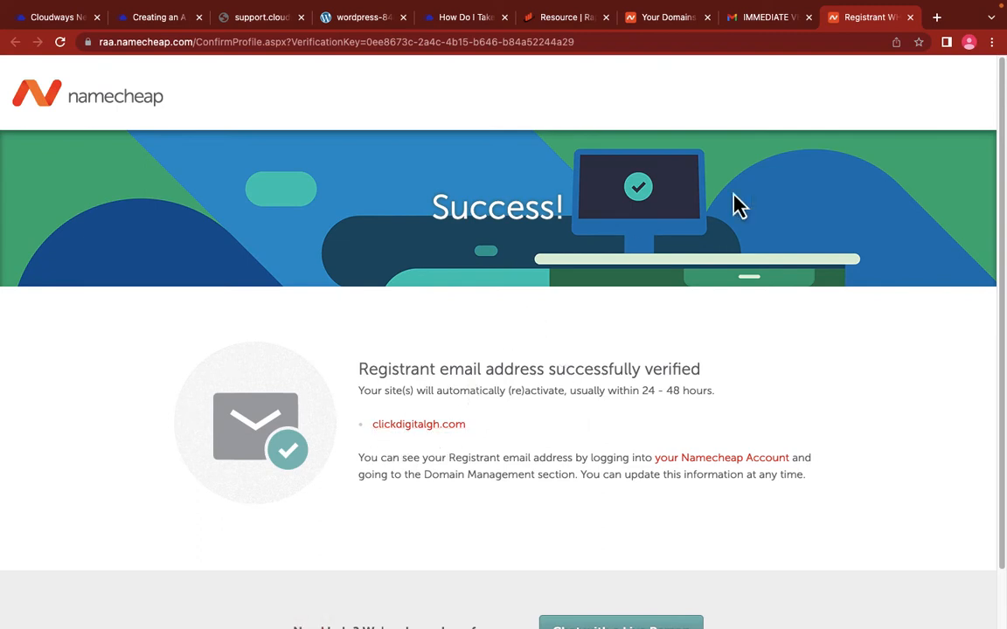
click(661, 24)
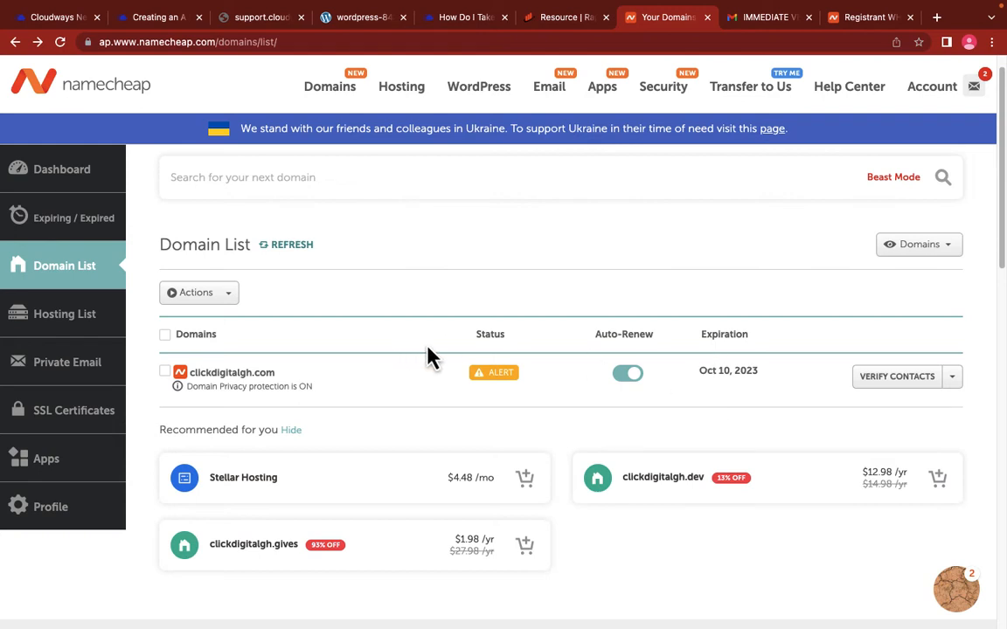
Step: Open clickdigitalgh.com's Advanced DNS page via Manage, then bring back the Cloudways A-record guide
click(955, 381)
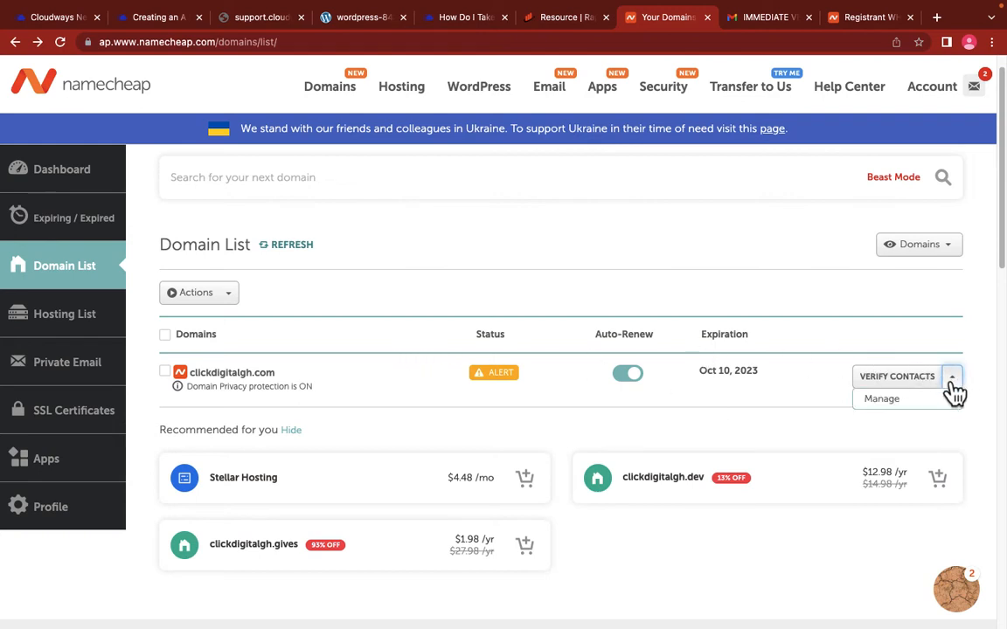
click(898, 416)
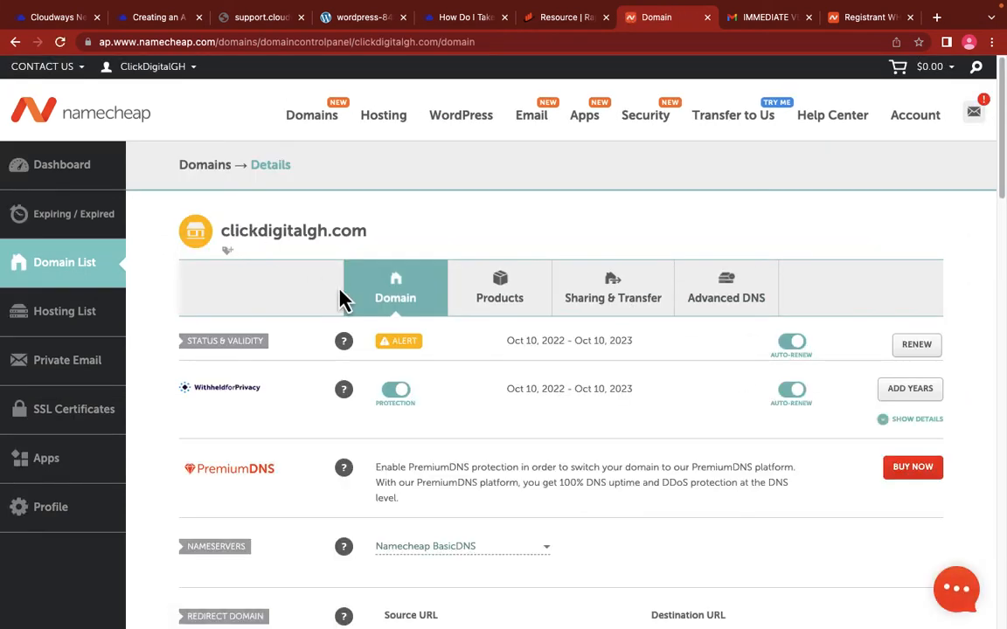
scroll(346, 302, down, 2)
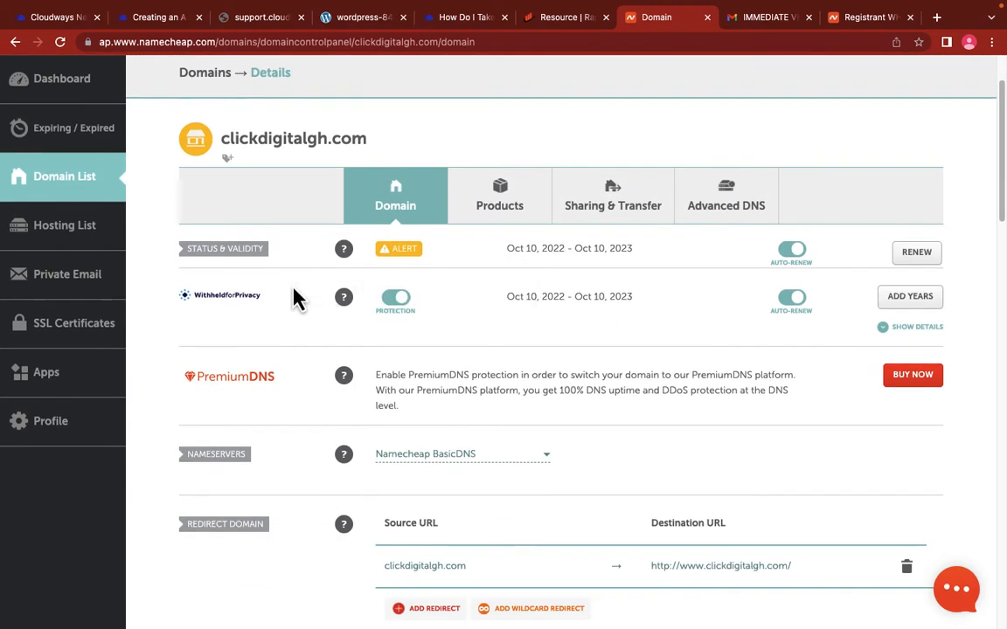
scroll(458, 353, down, 1)
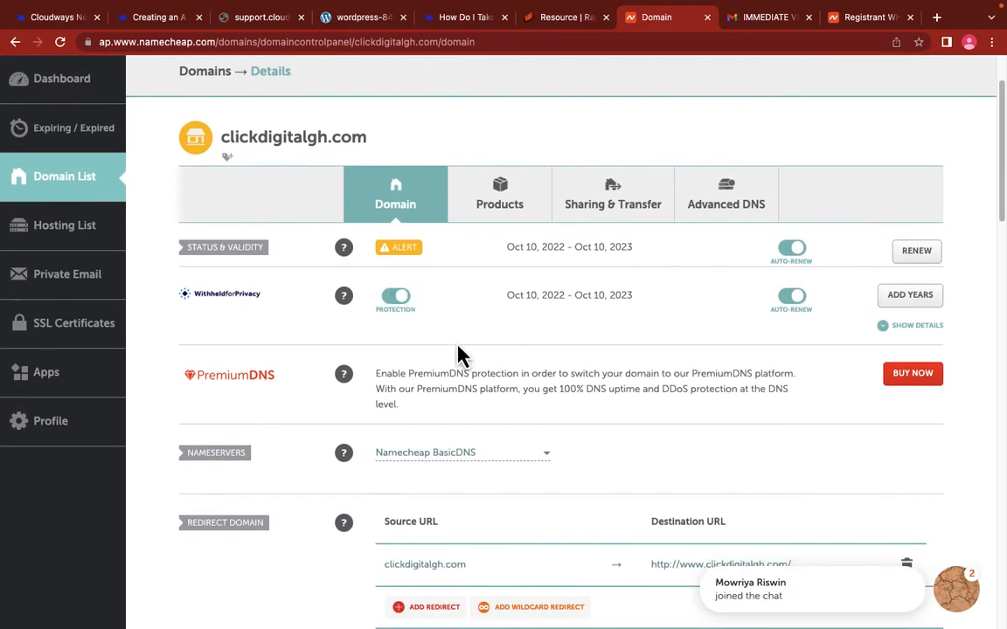
scroll(464, 349, down, 3)
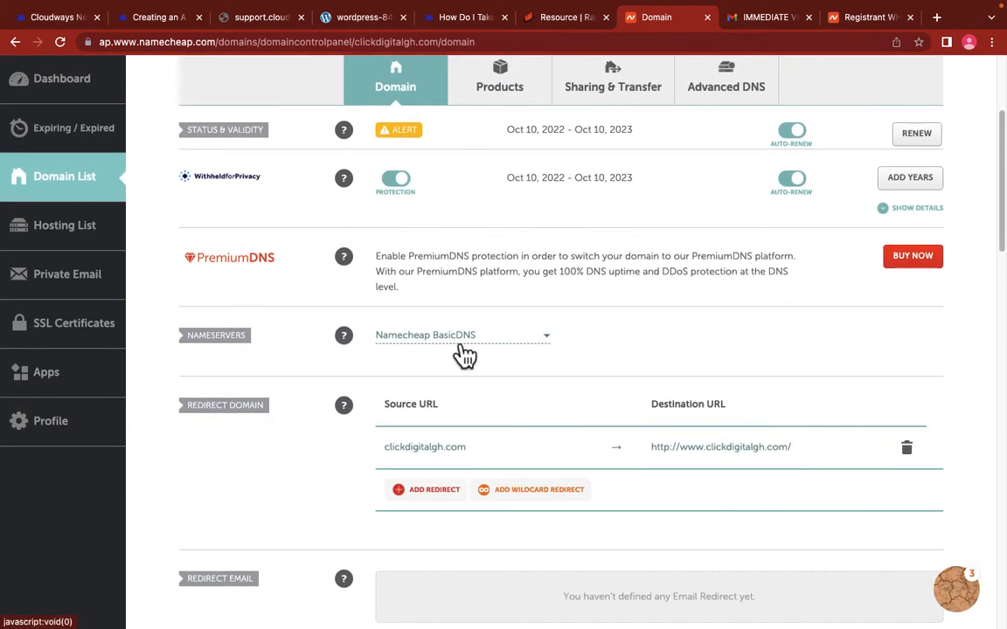
scroll(464, 354, up, 3)
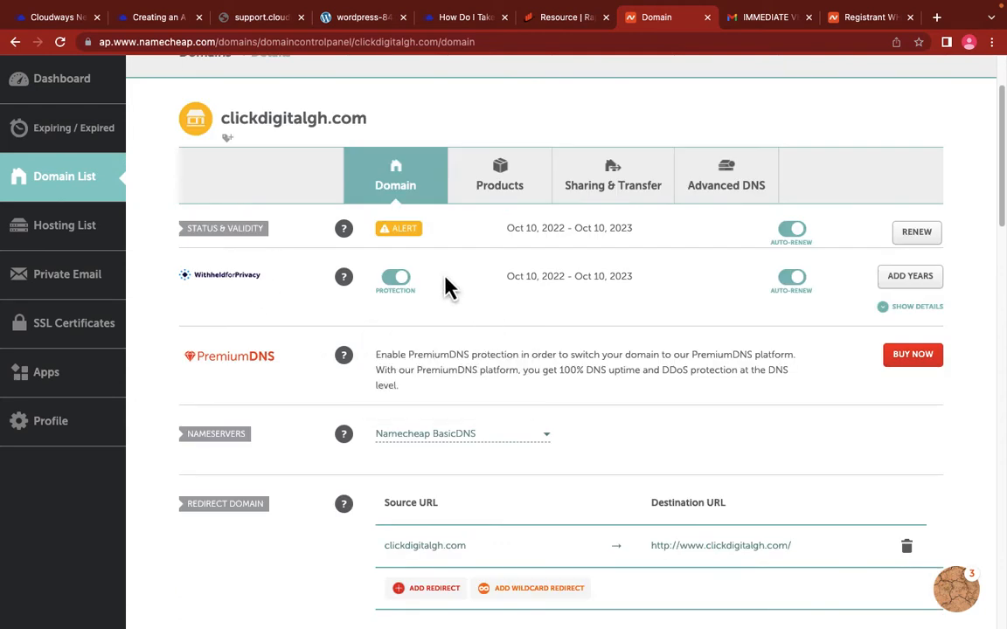
click(720, 198)
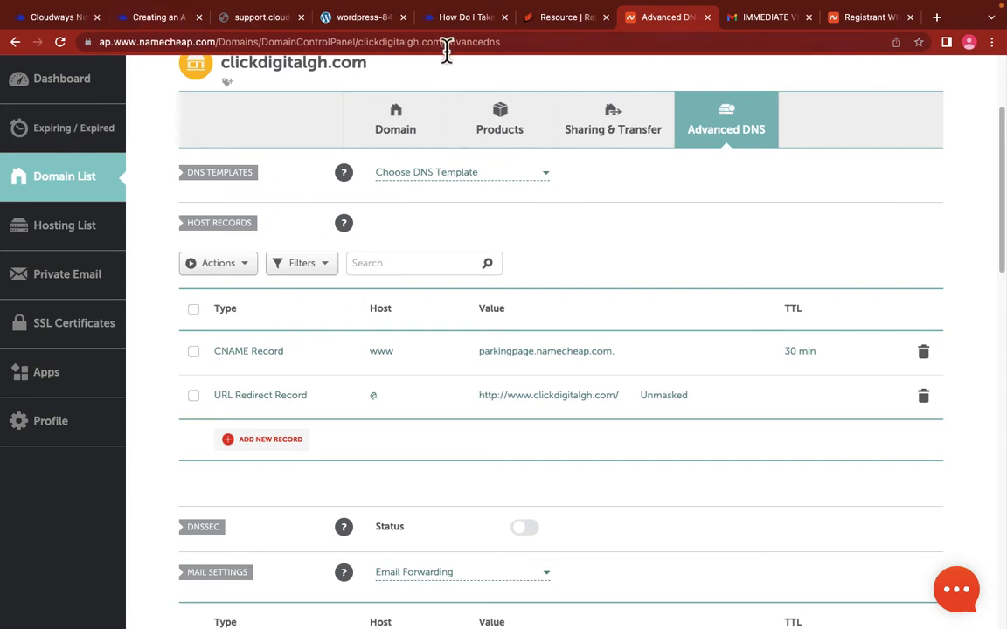
drag(680, 26, 252, 32)
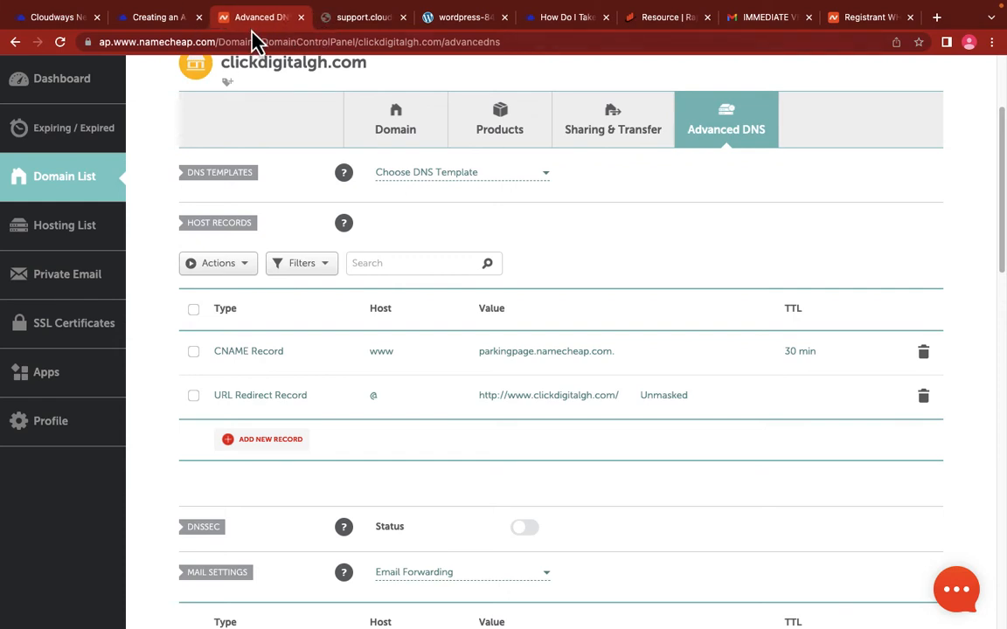
click(155, 19)
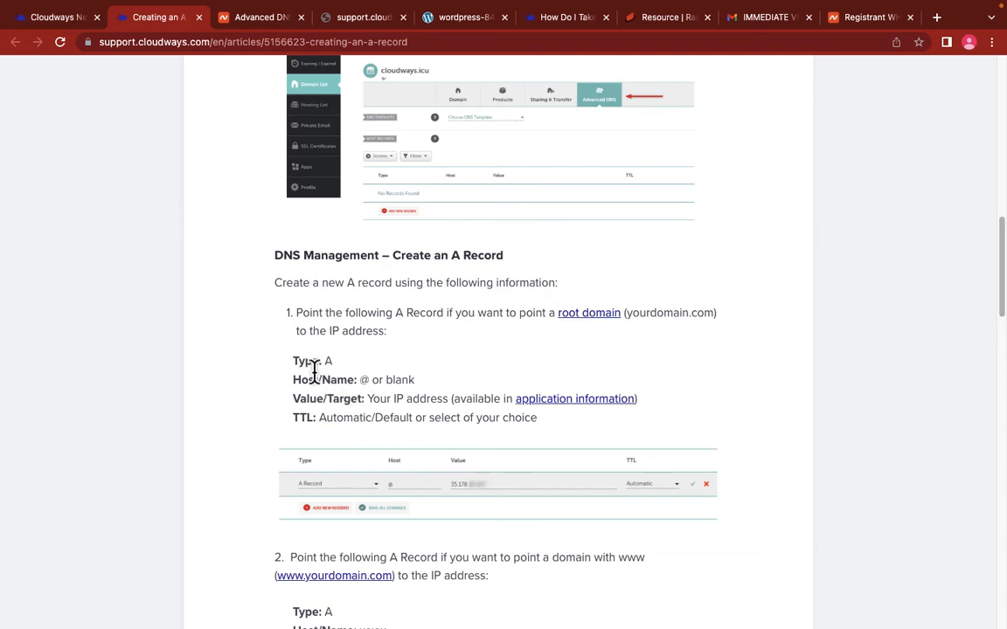
Step: Start a new A record for clickdigitalgh.com with host @
click(249, 19)
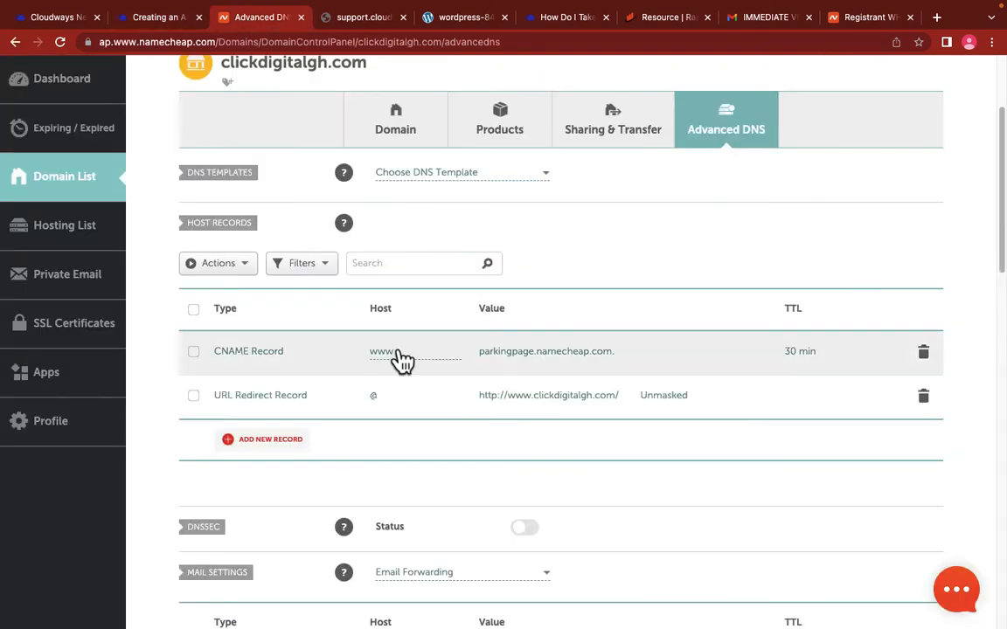
click(272, 439)
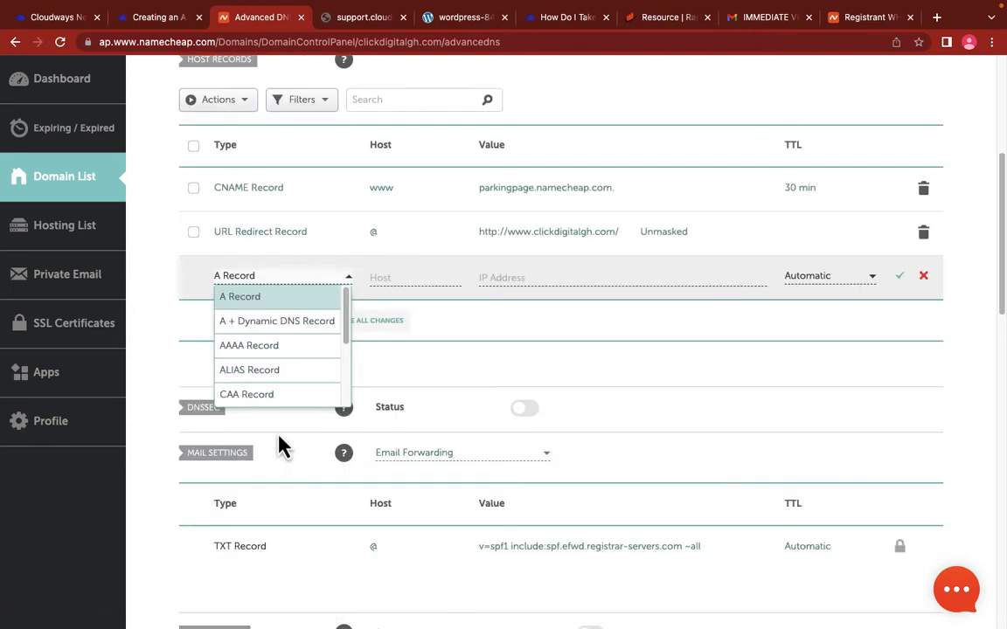
click(253, 301)
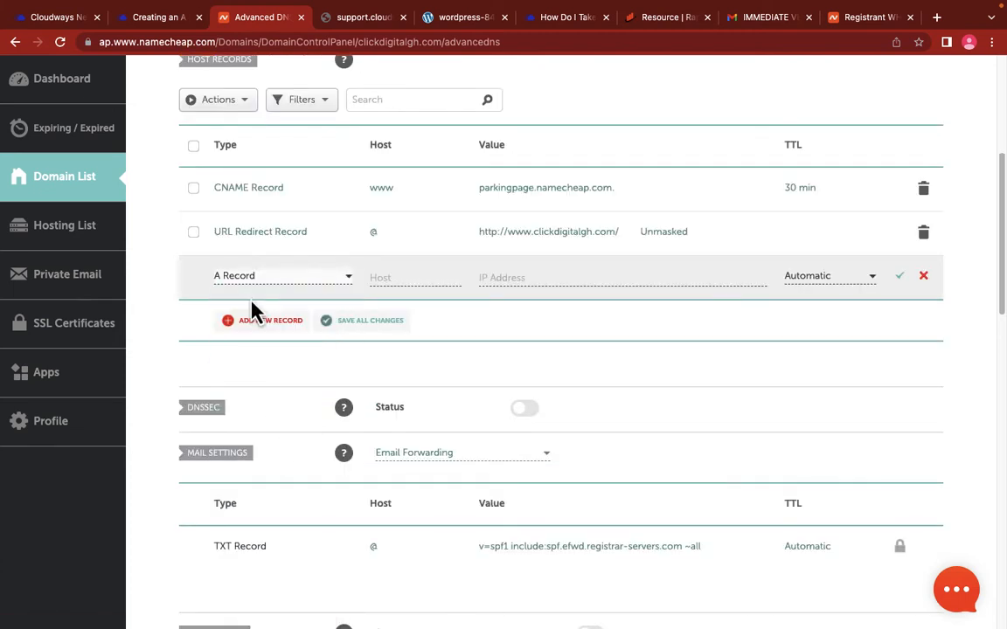
click(407, 277)
text(@)
click(513, 277)
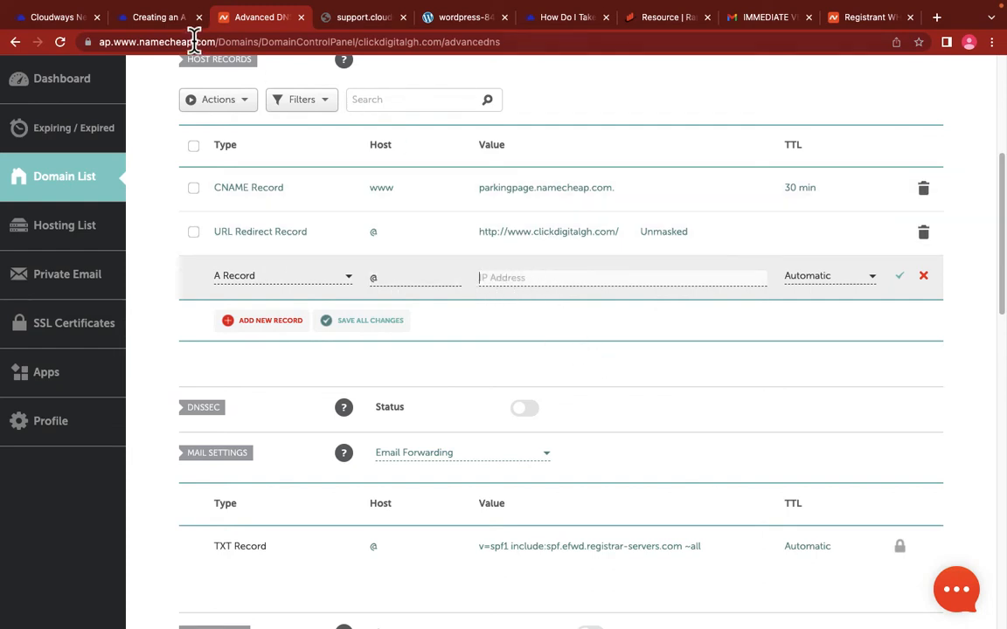
Step: Look up the server's public IP 139.59.173.97 in Cloudways and enter it as the record value
click(61, 20)
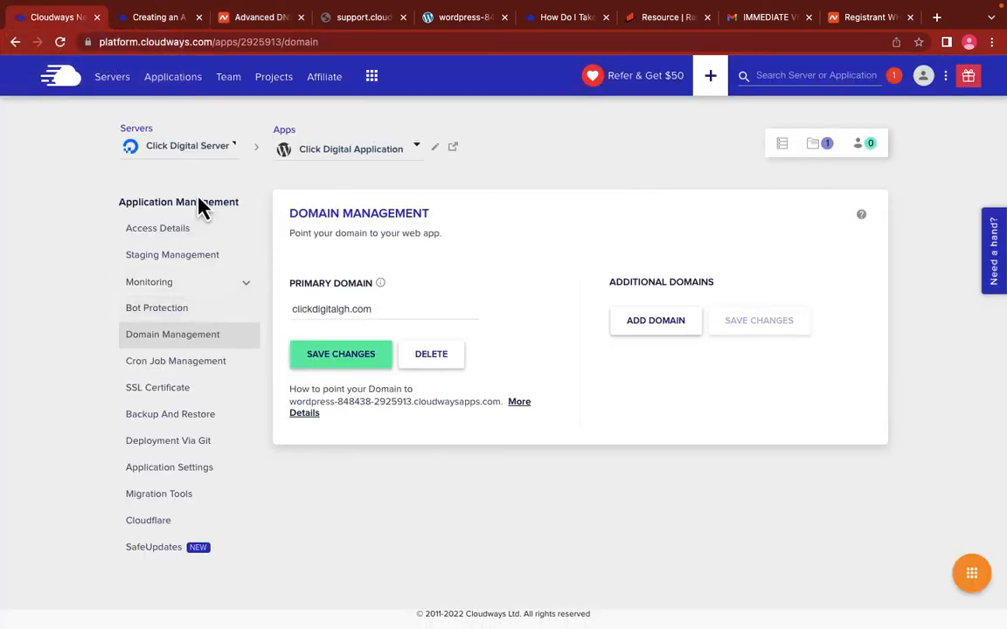
click(160, 237)
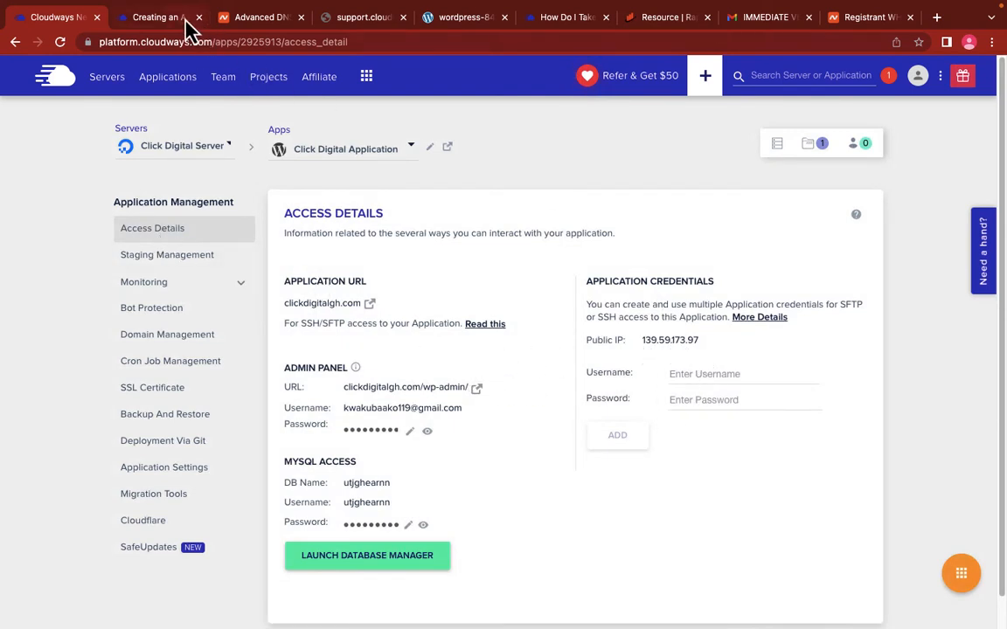
click(250, 19)
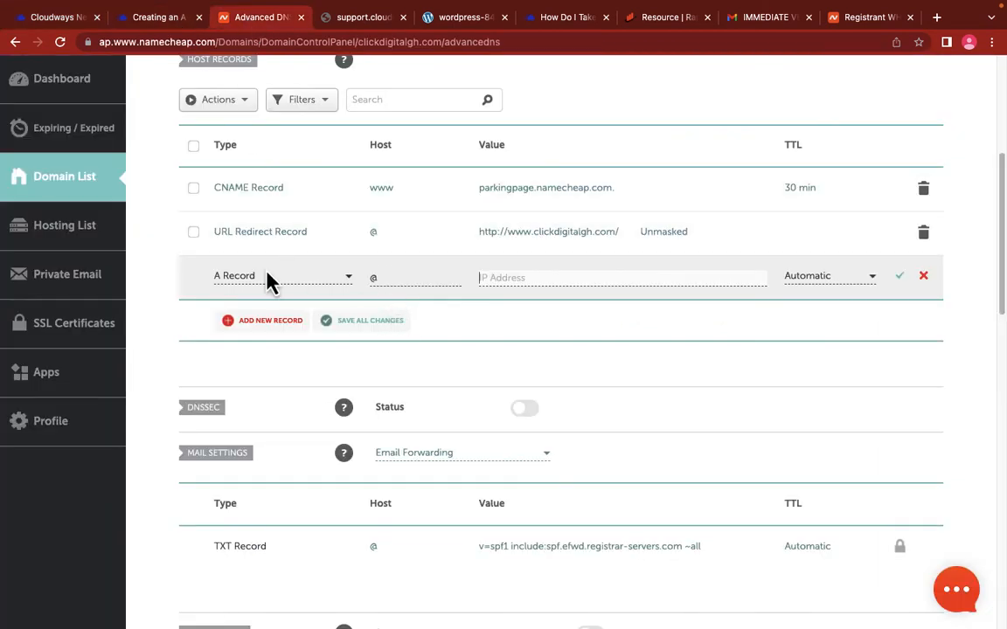
click(534, 278)
Step: Keep the record's TTL at Automatic and compare it with the Cloudways A record guide
click(870, 281)
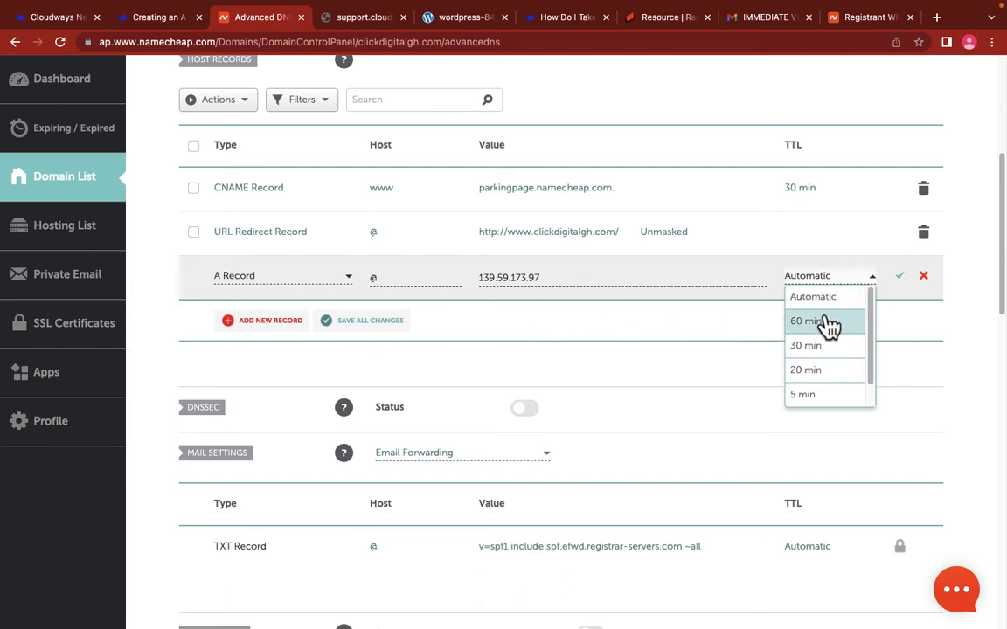
scroll(818, 367, down, 1)
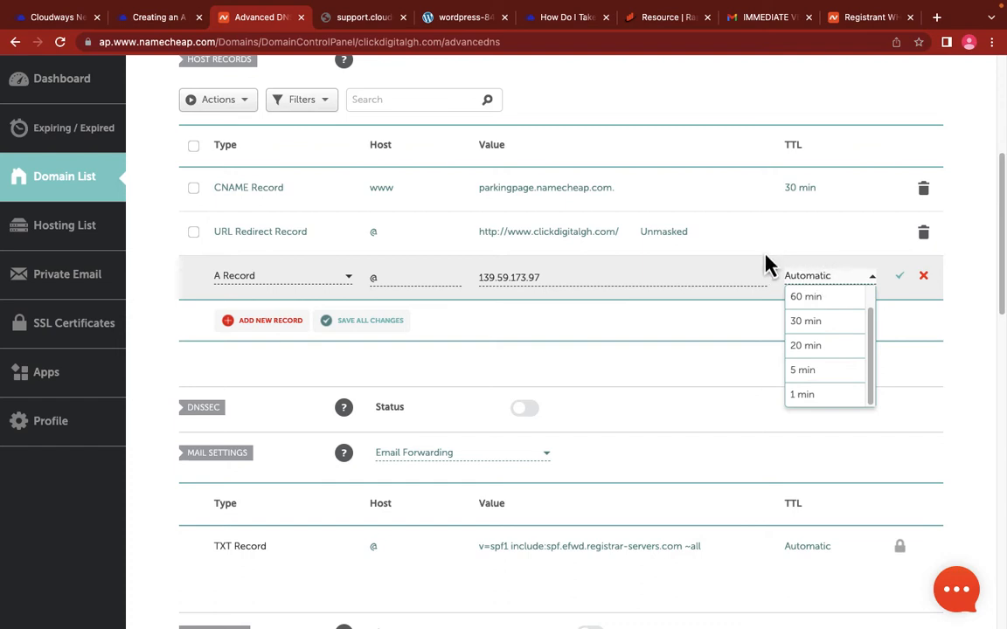
click(839, 274)
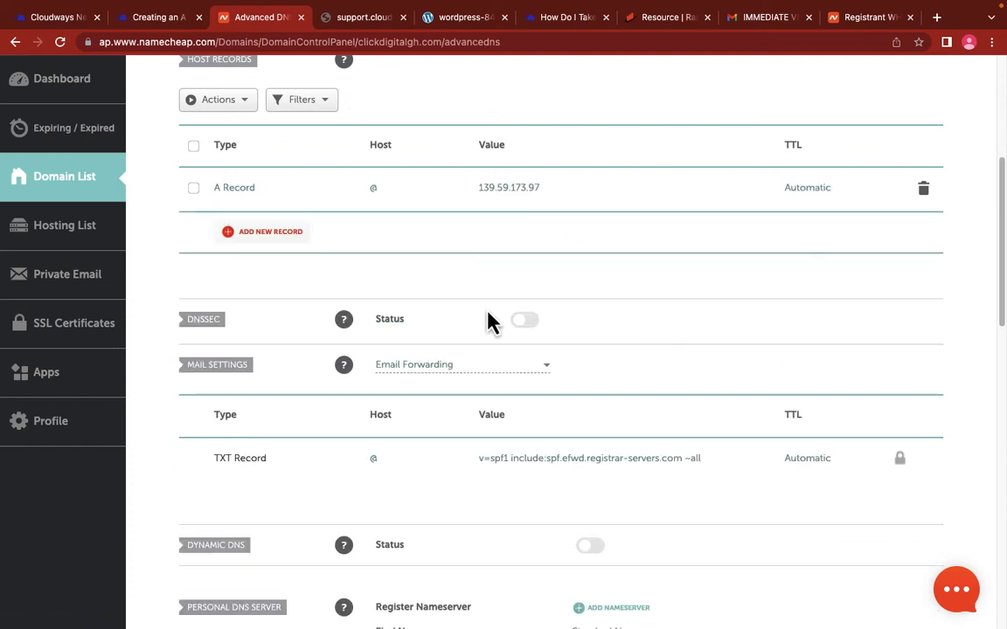
scroll(472, 276, up, 2)
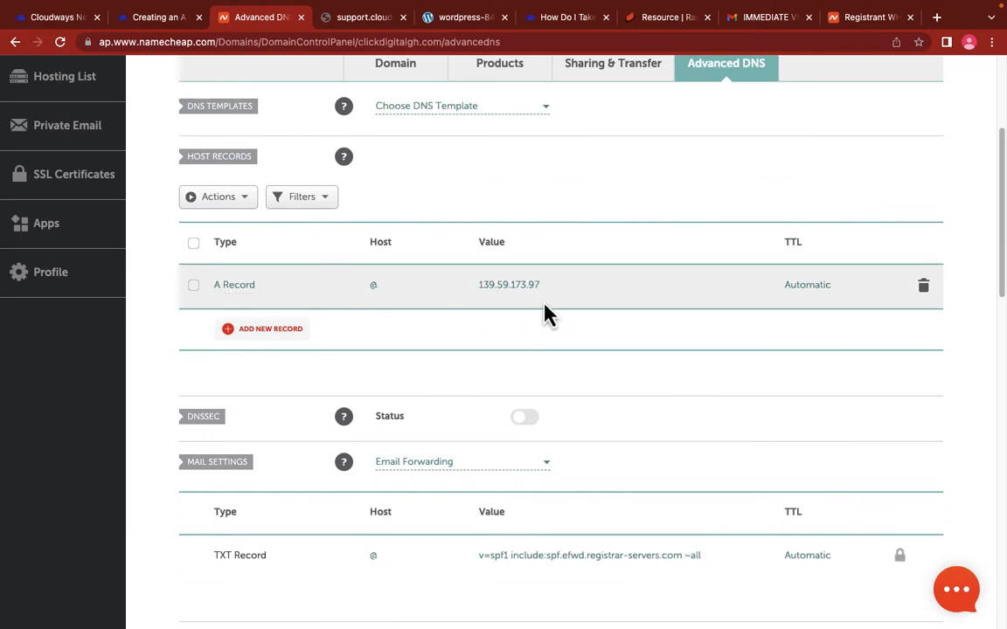
key(ctrl+shift+Tab)
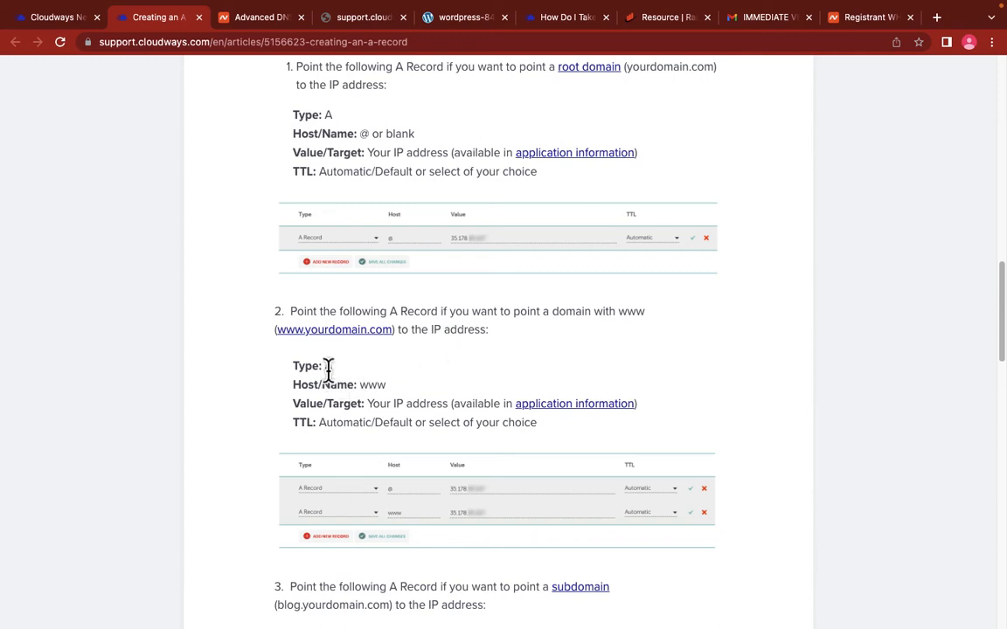
click(254, 29)
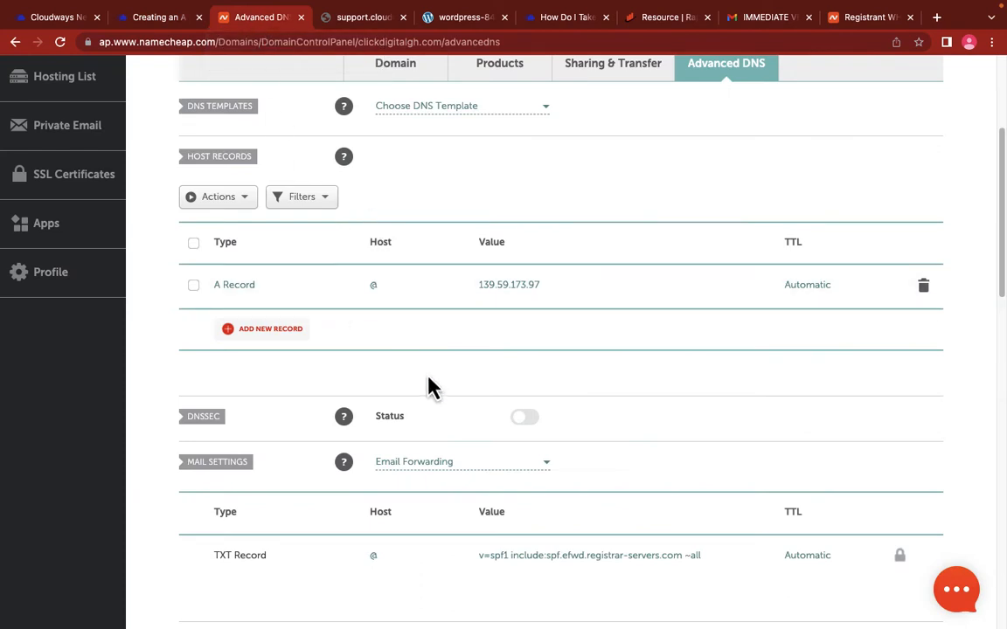
Step: Add a second A record pointing to 139.59.173.97
click(275, 347)
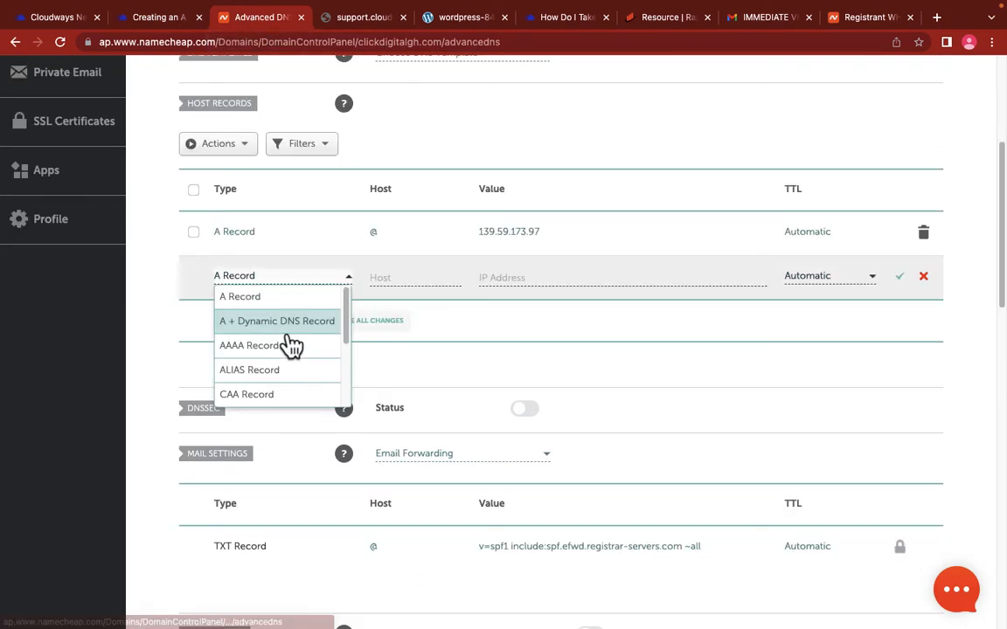
click(241, 301)
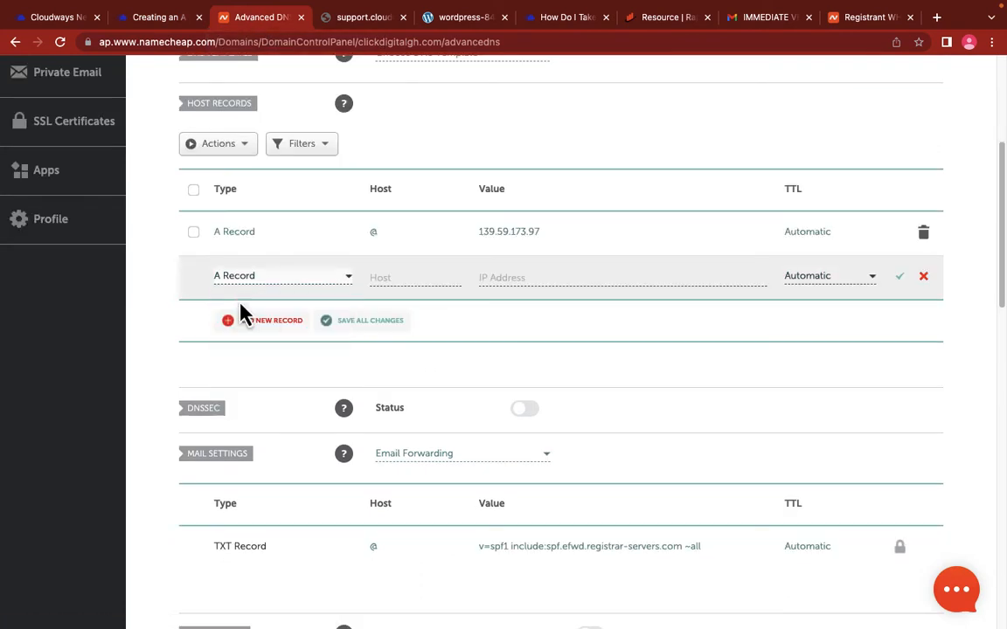
click(407, 276)
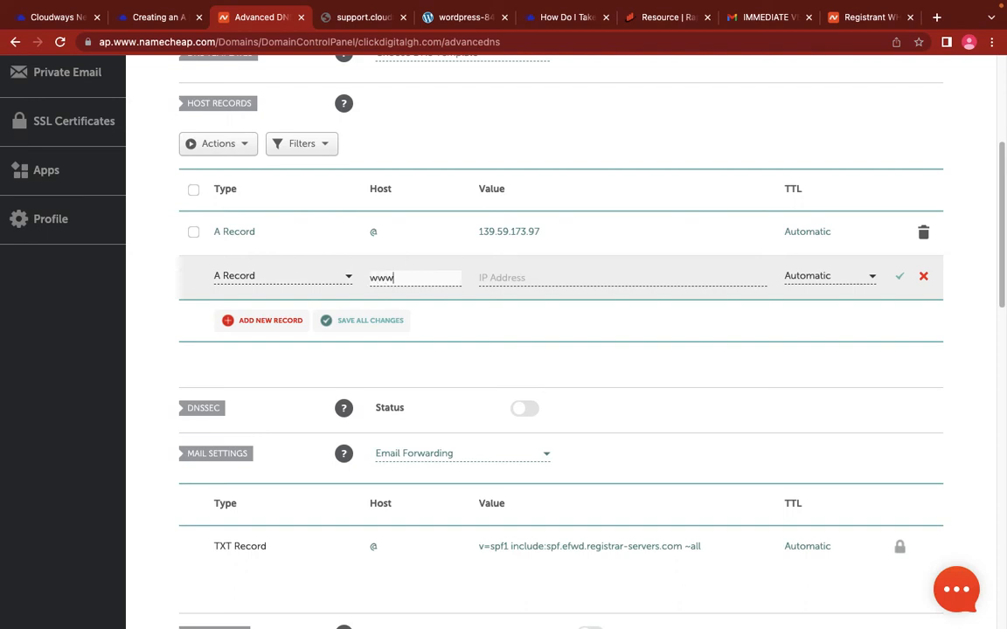
click(522, 276)
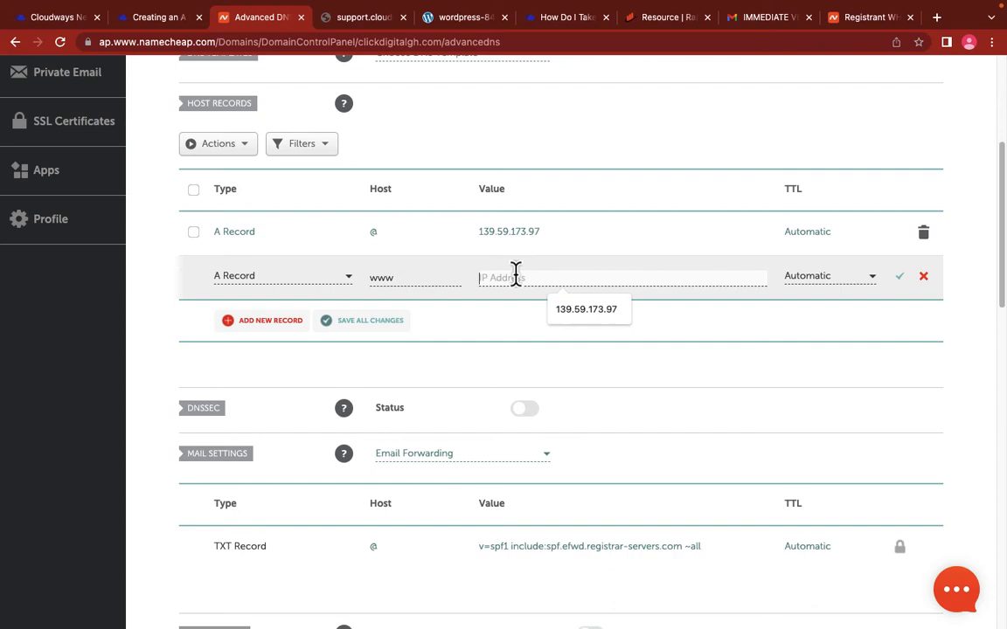
click(577, 315)
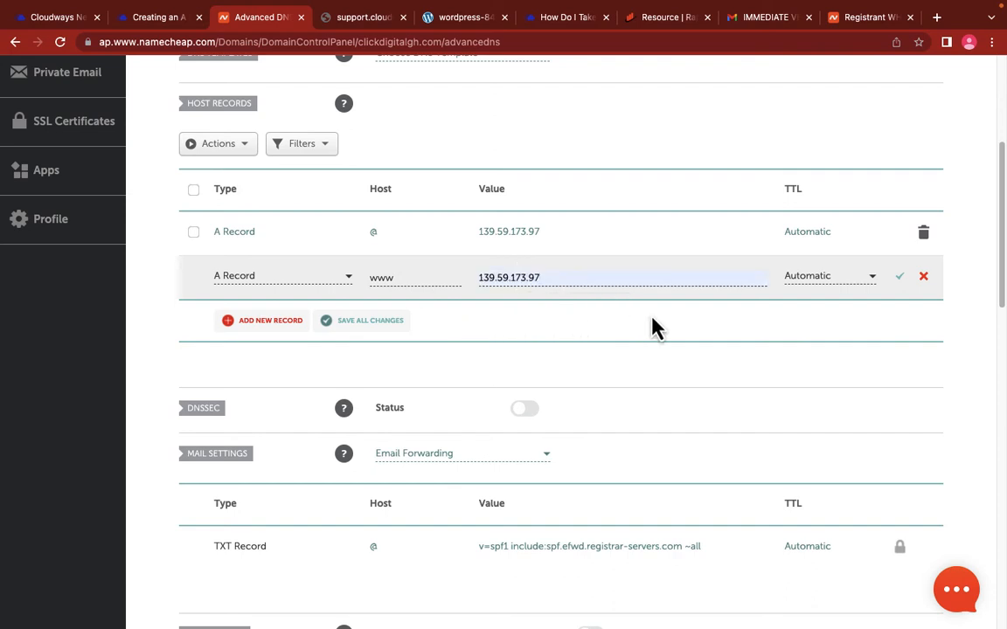
Step: Scroll the Cloudways Creating an A Record guide down to its Check DNS Propagation section
key(ctrl+shift+Tab)
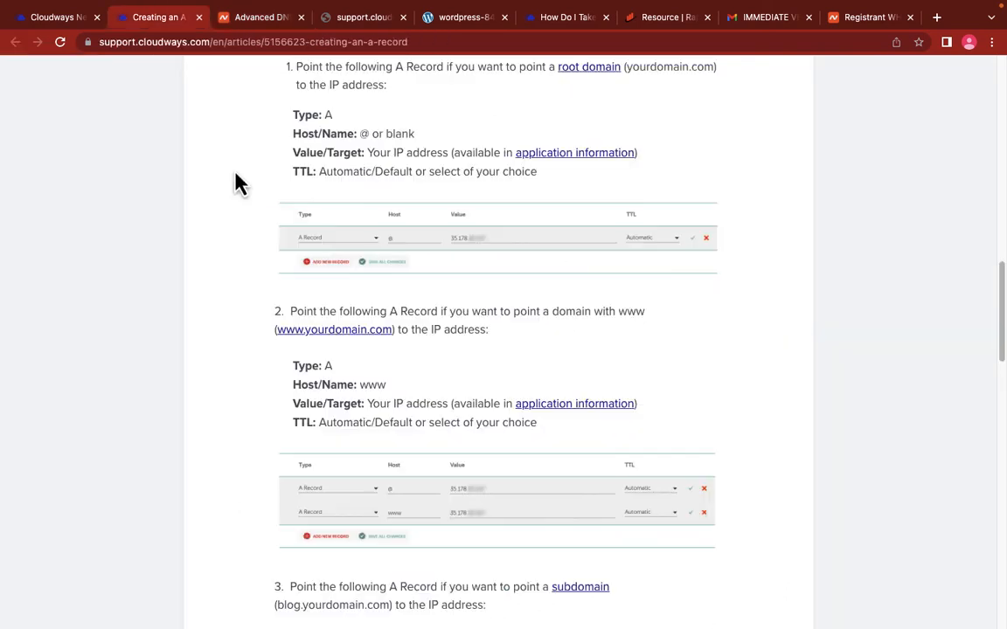
scroll(447, 349, down, 3)
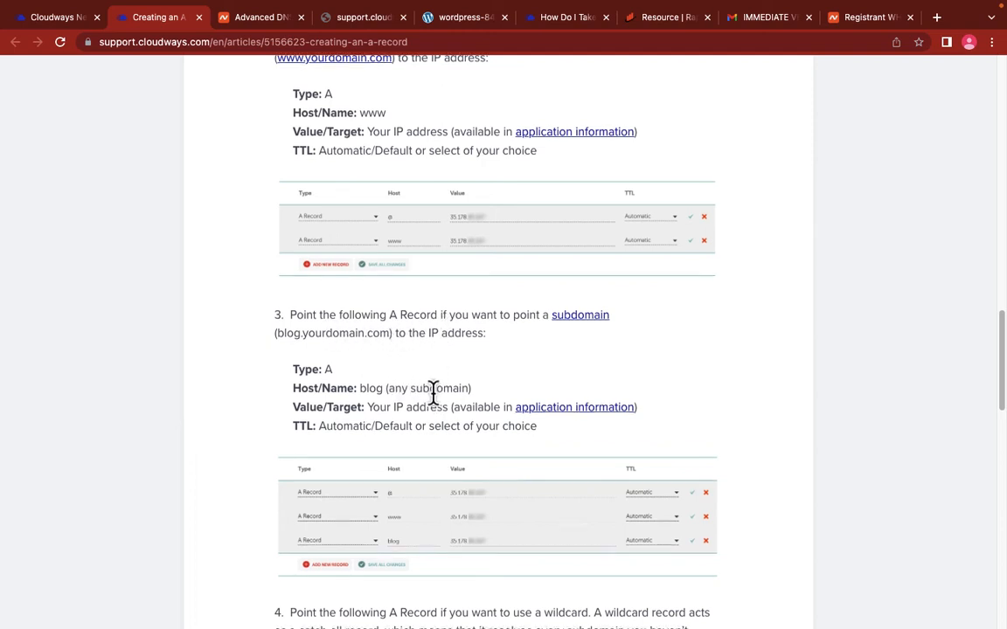
scroll(411, 328, down, 1)
scroll(393, 341, up, 3)
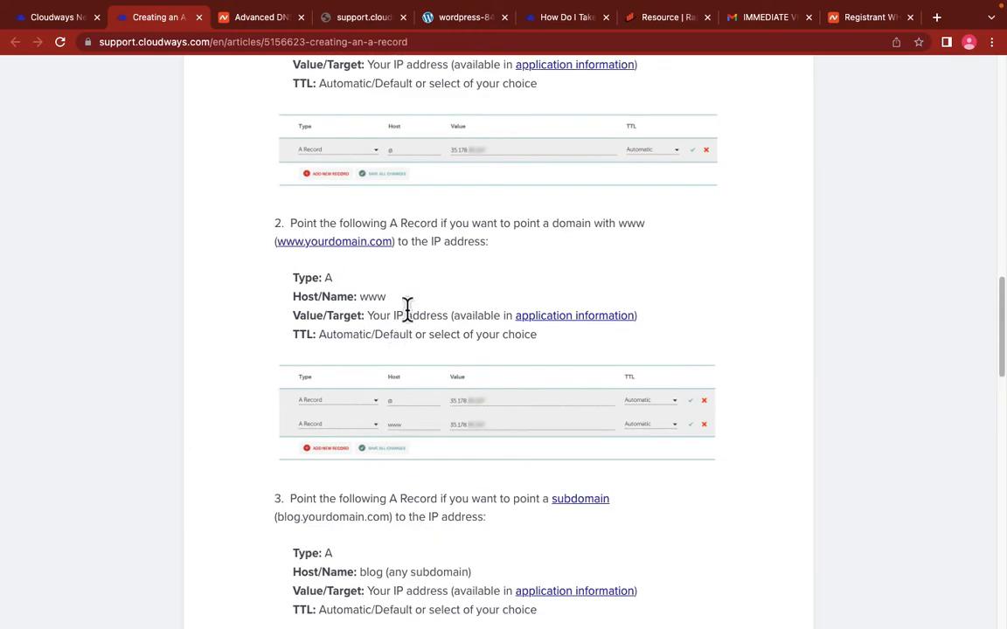
scroll(411, 316, up, 3)
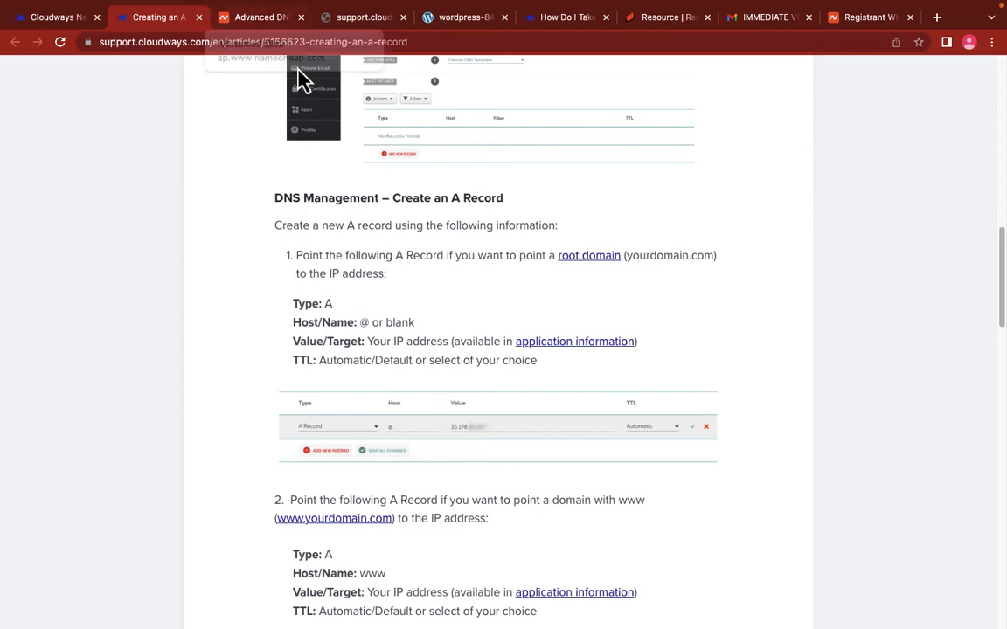
scroll(446, 198, up, 8)
scroll(428, 184, down, 9)
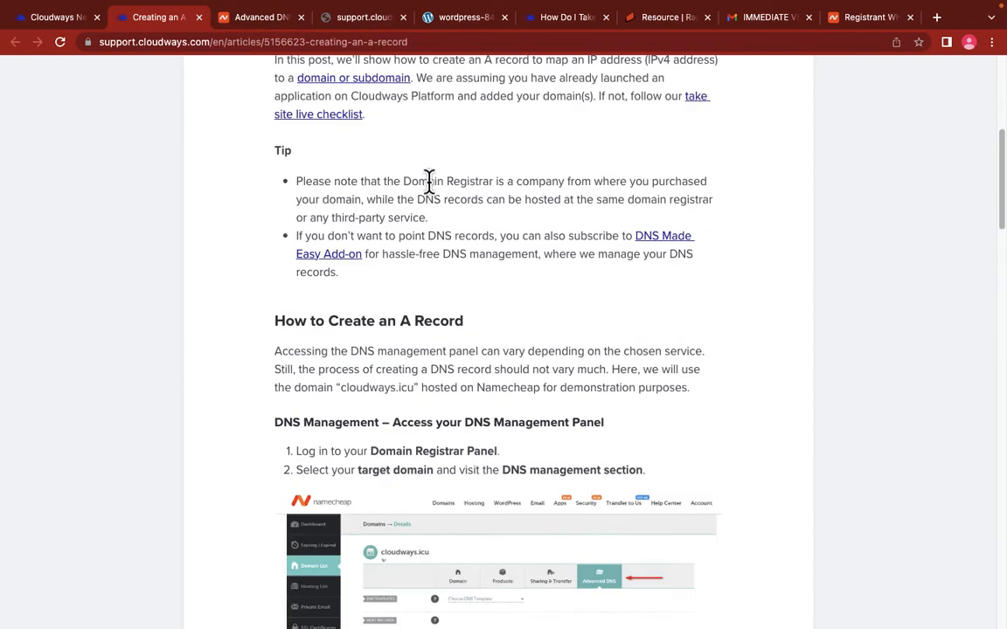
scroll(428, 181, down, 12)
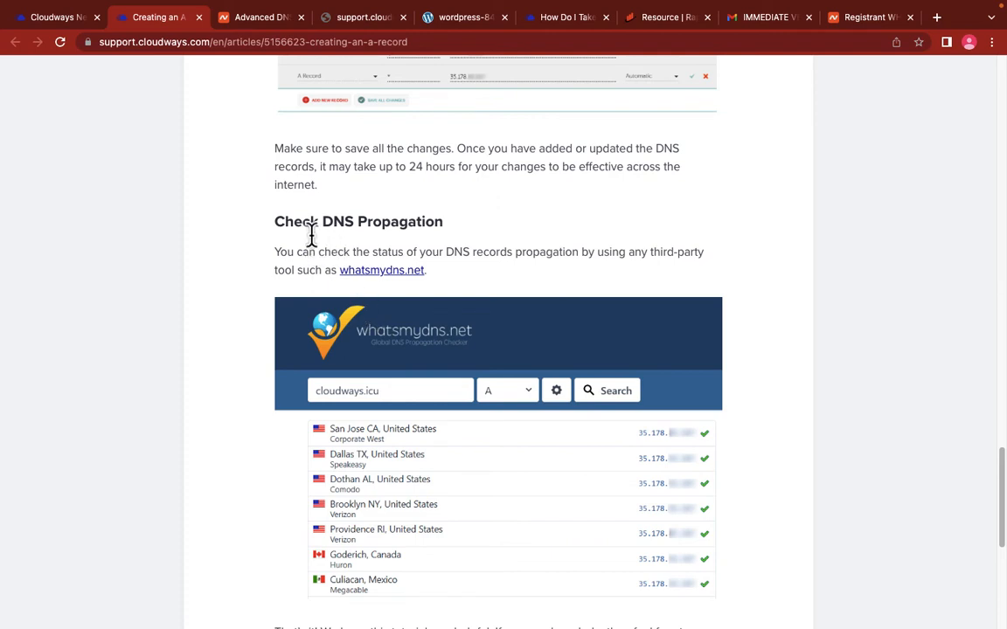
click(385, 272)
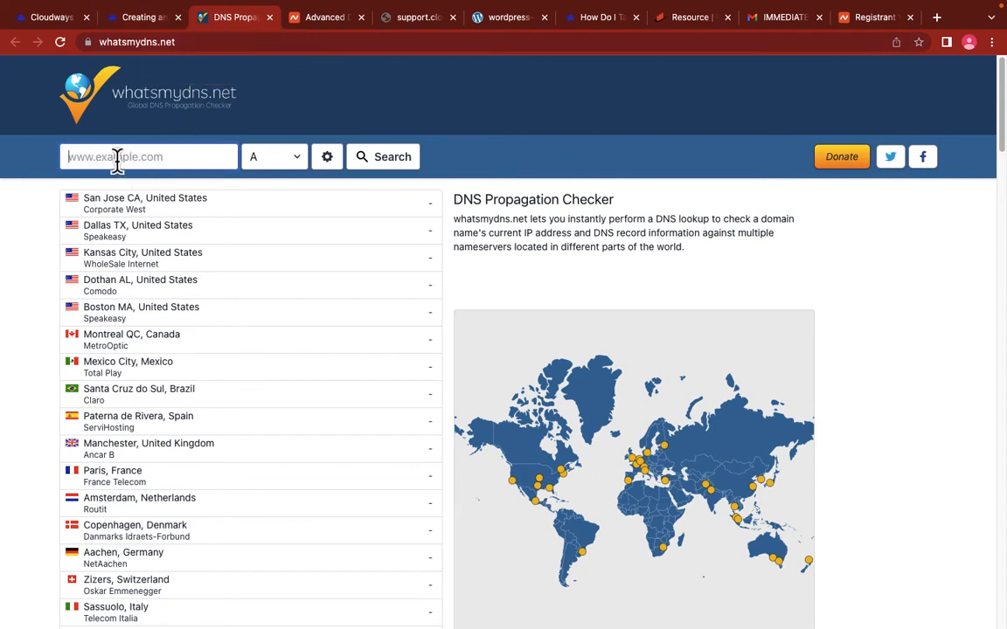
text(www.clickdigitalgh.com)
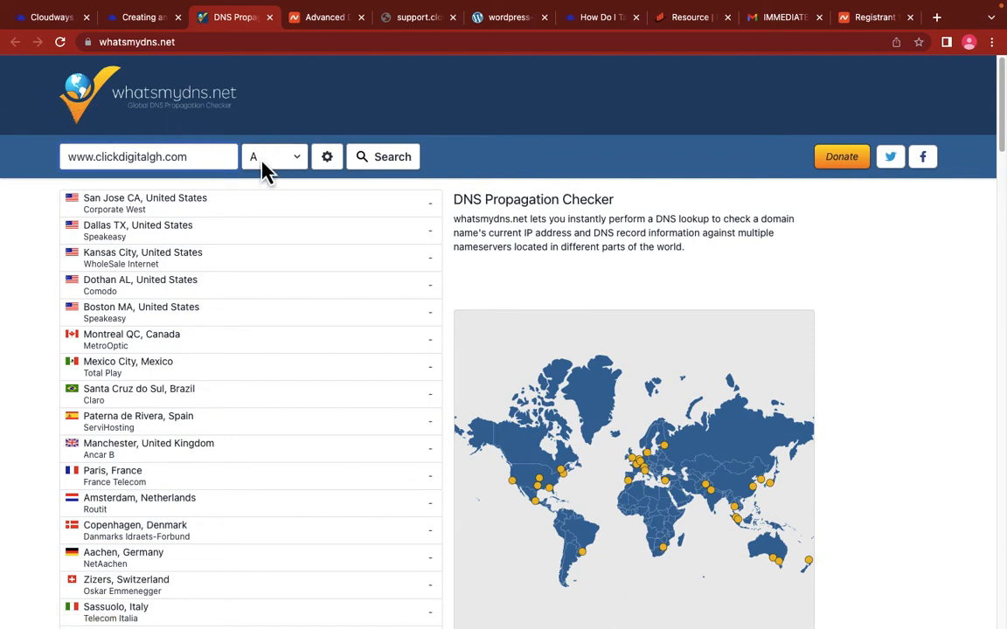
click(399, 166)
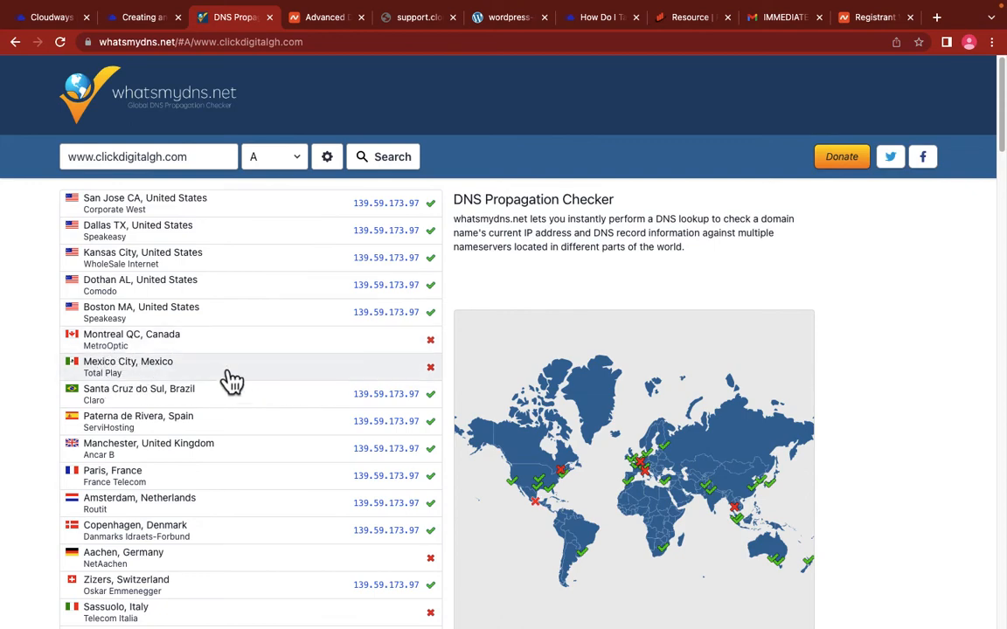
scroll(219, 357, down, 5)
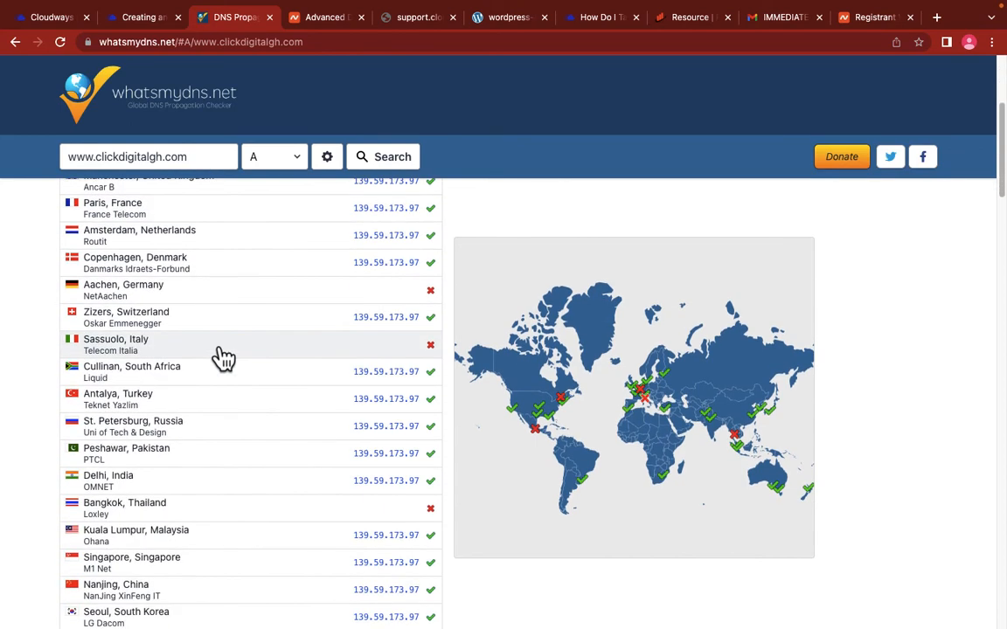
scroll(225, 359, down, 3)
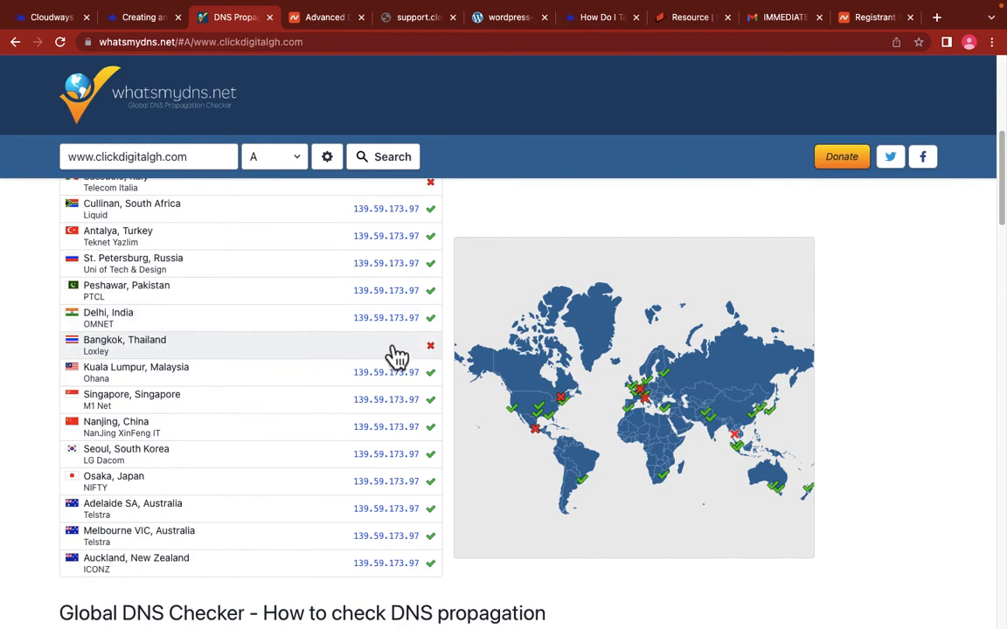
scroll(328, 365, up, 2)
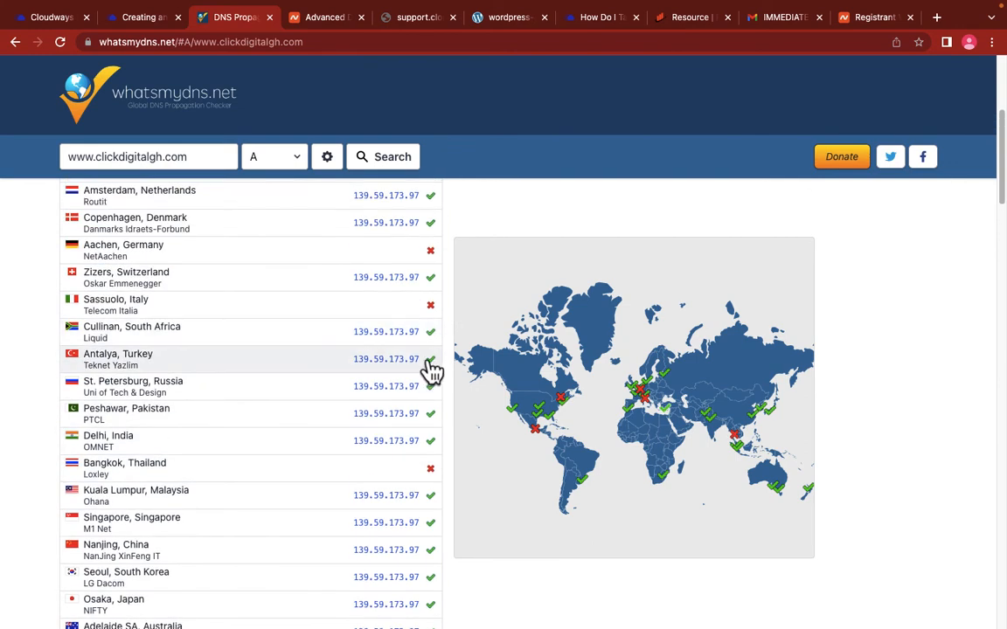
scroll(315, 363, up, 2)
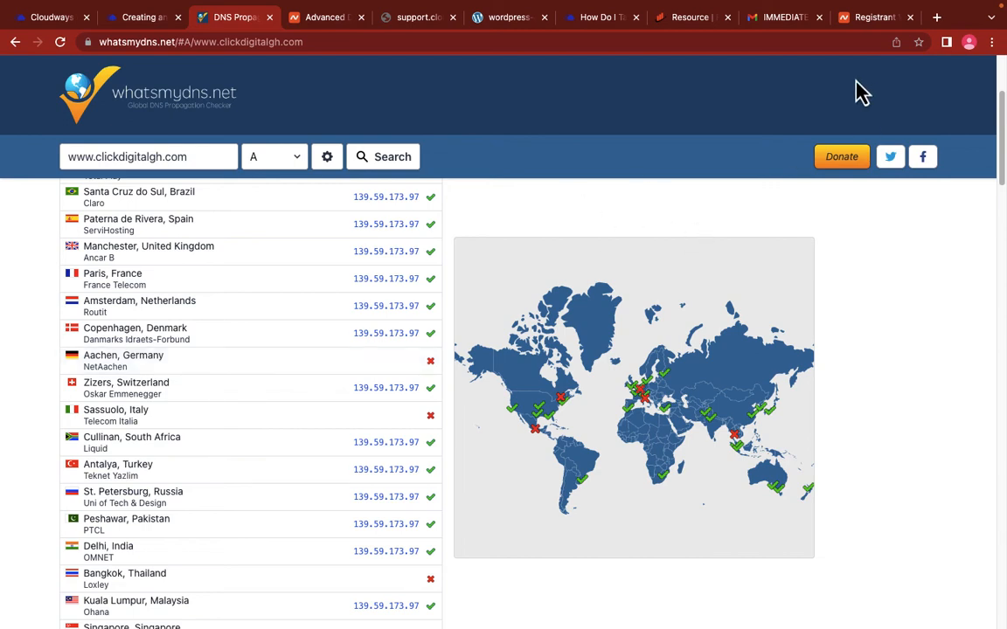
click(936, 17)
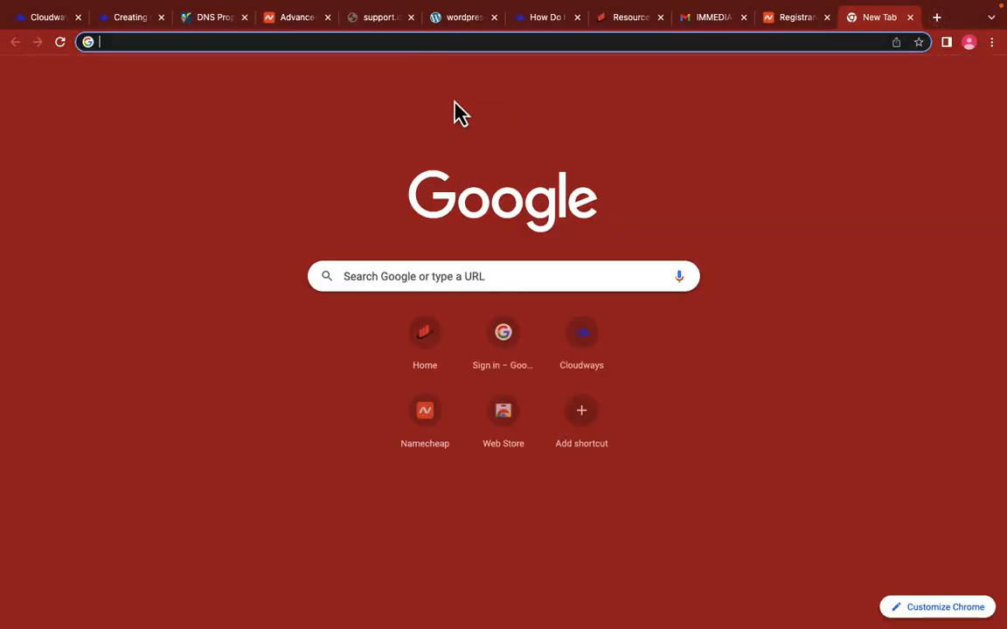
Step: Load clickdigitalgh.com past the certificate warning and scroll through the Click Digital Agency homepage
text(clickdigti)
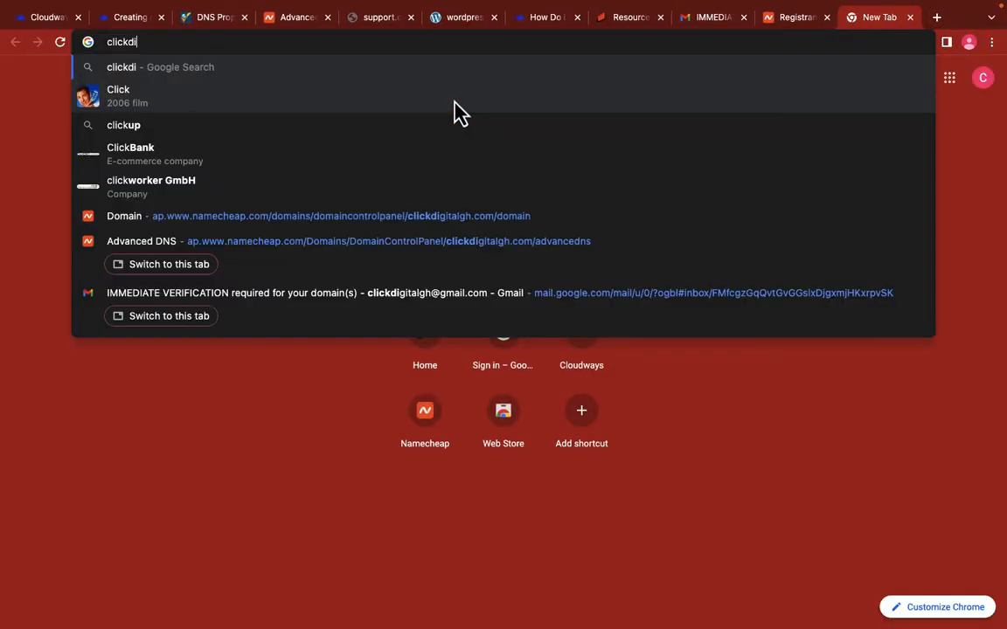
key(BackSpace)
key(BackSpace)
text(ital)
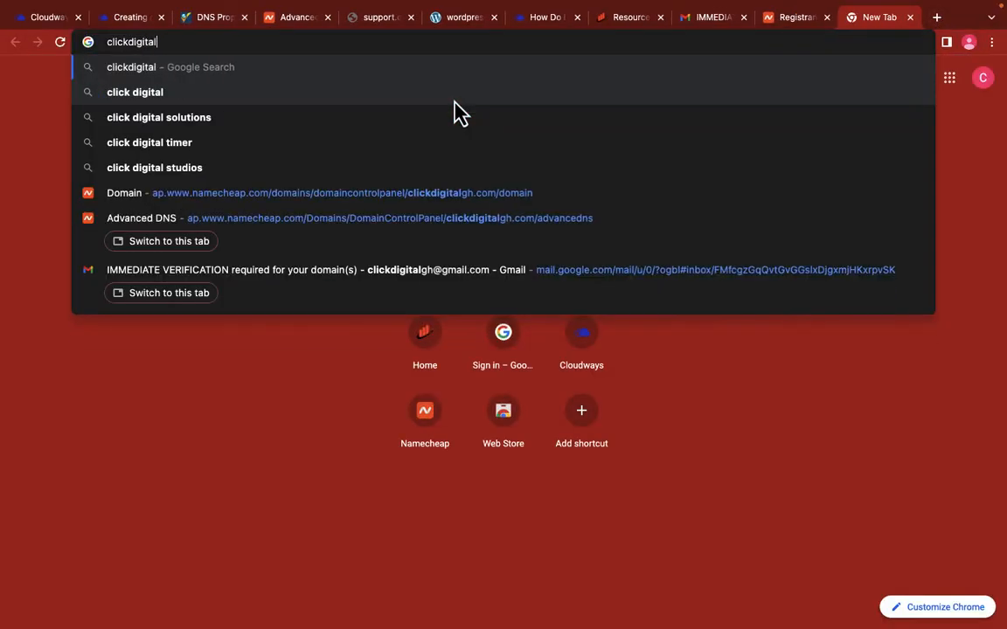
text(gh.com)
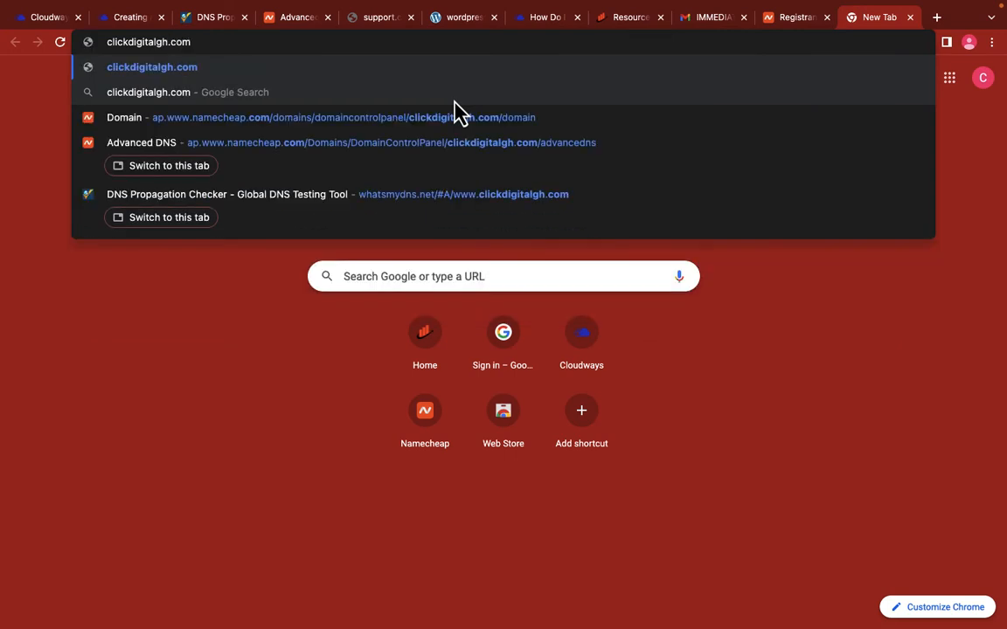
key(Return)
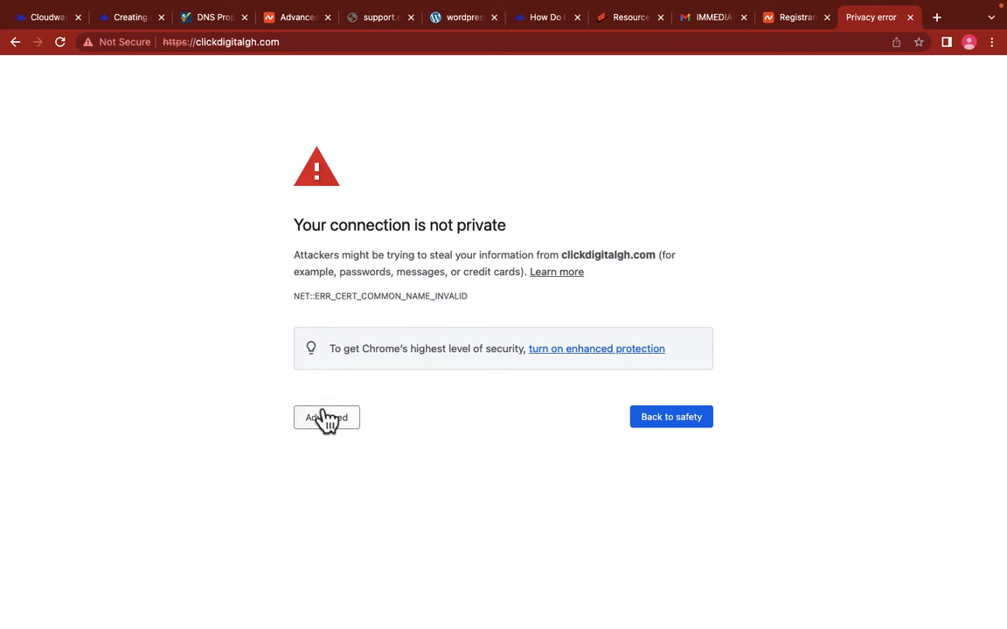
click(337, 428)
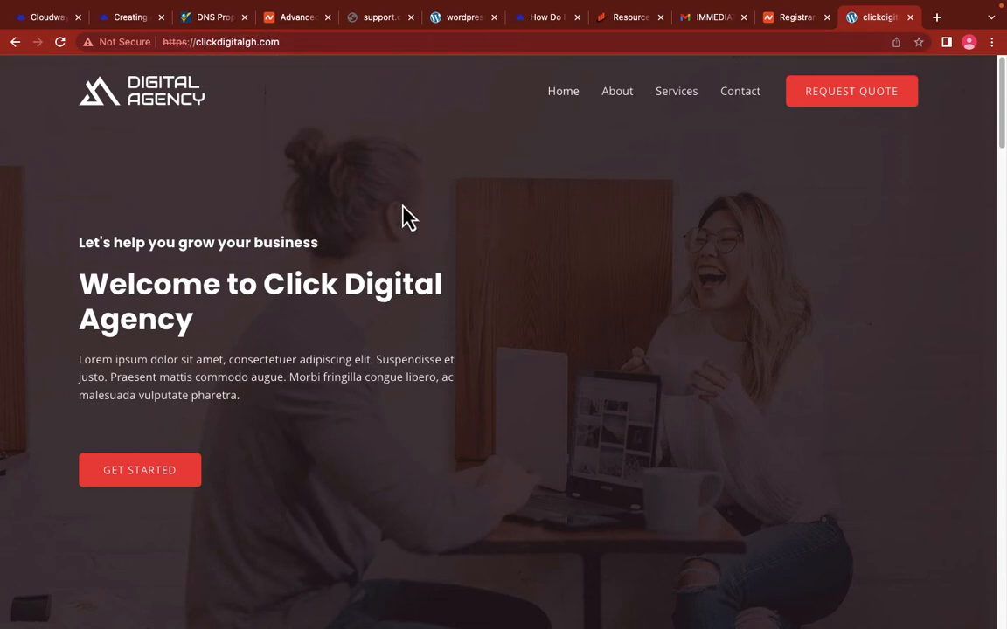
scroll(407, 216, down, 3)
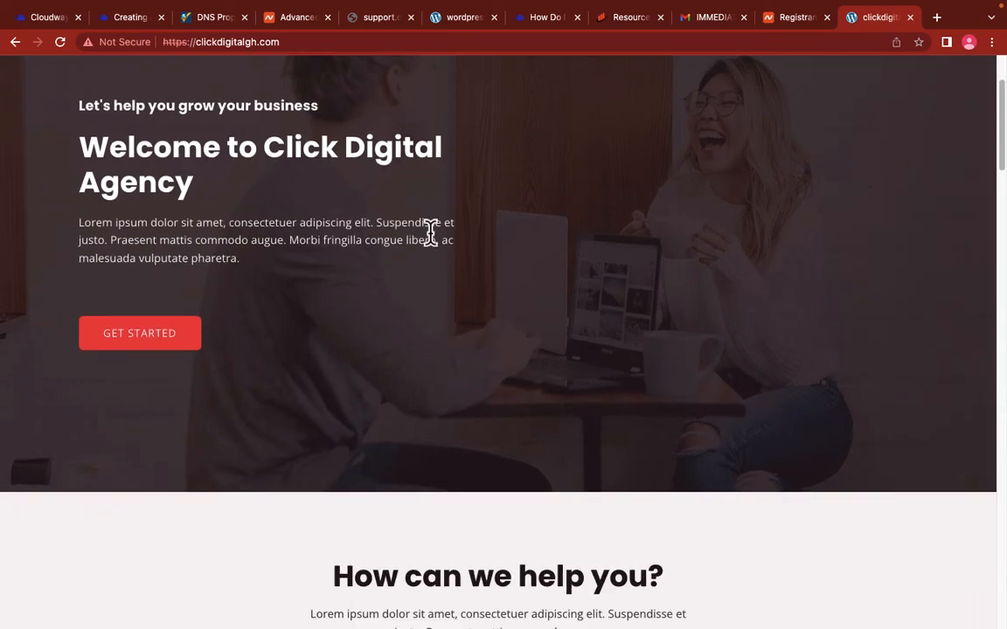
scroll(520, 279, down, 15)
scroll(521, 280, down, 12)
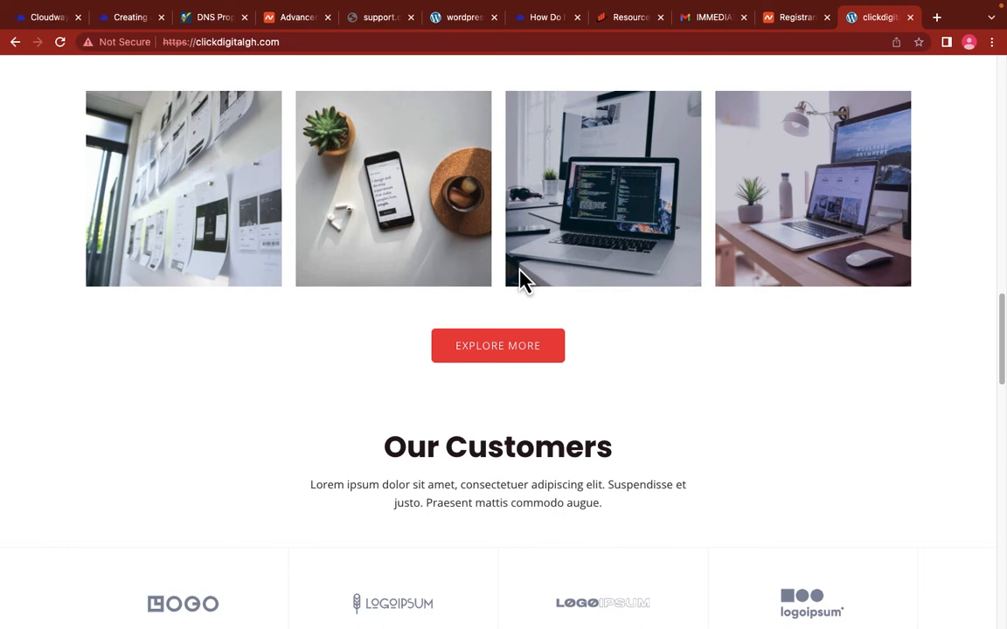
scroll(472, 292, up, 6)
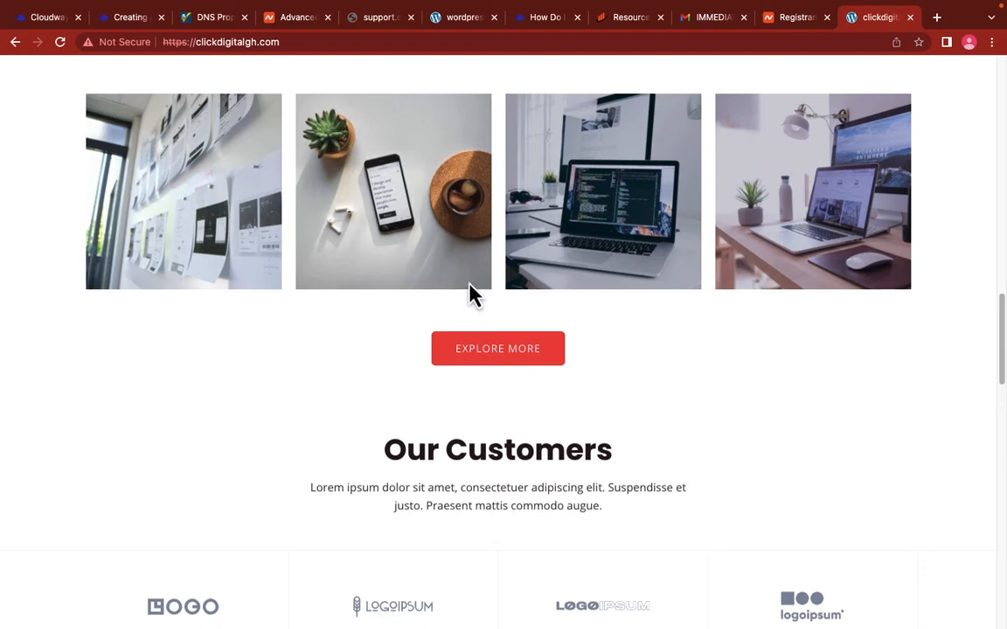
scroll(464, 274, up, 15)
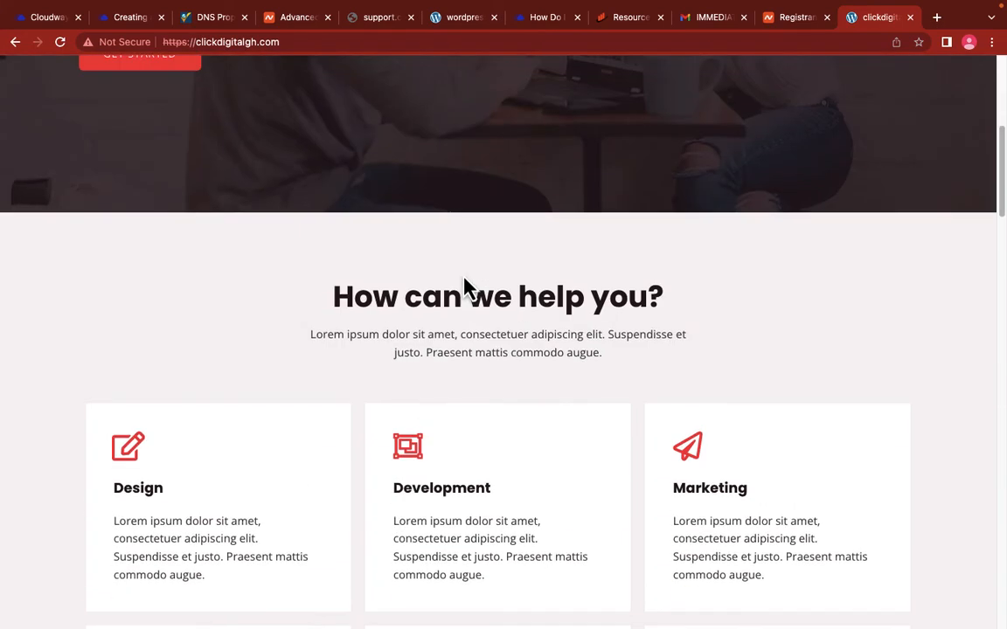
scroll(466, 288, up, 6)
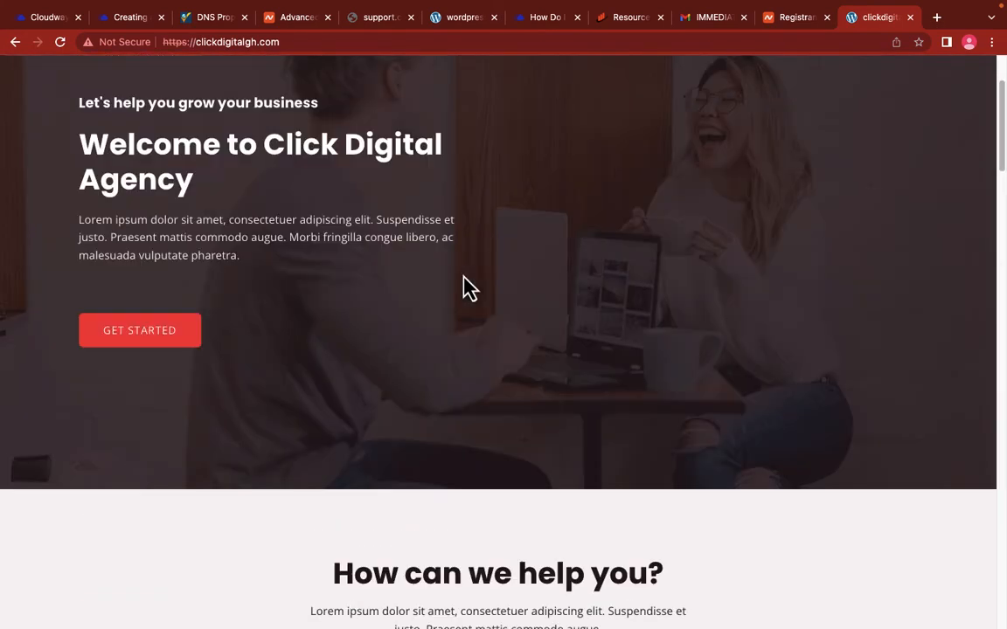
scroll(456, 282, up, 3)
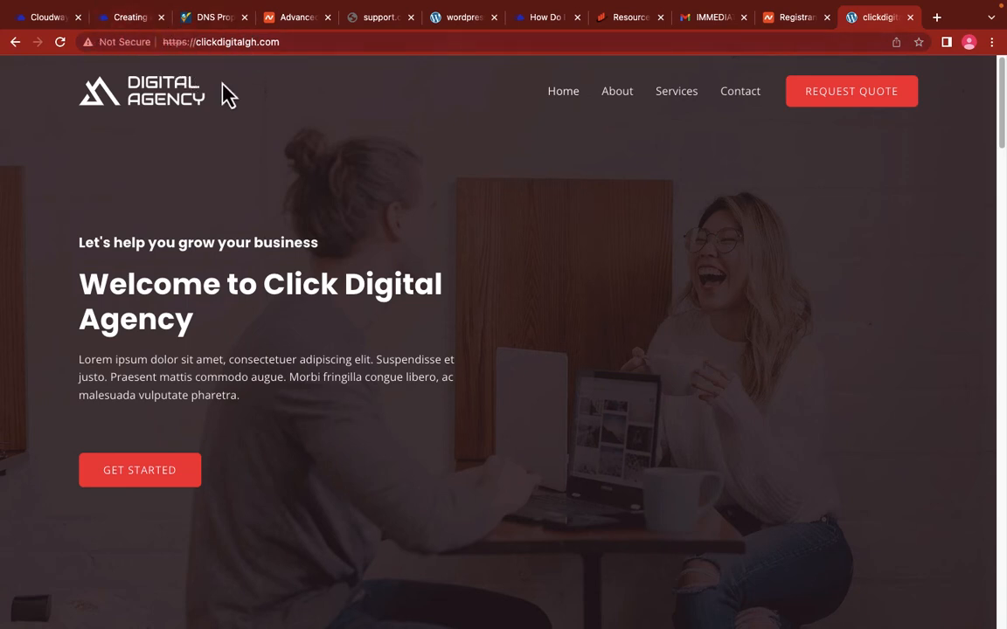
Step: Close the propagation results and choose a Let's Encrypt certificate in Cloudways' SSL settings
click(210, 19)
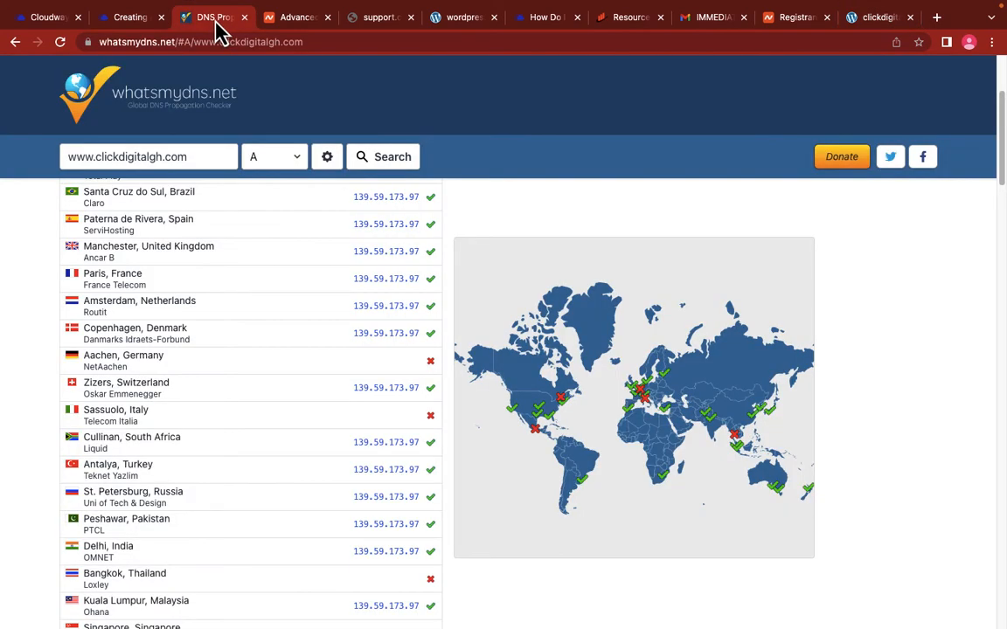
click(243, 21)
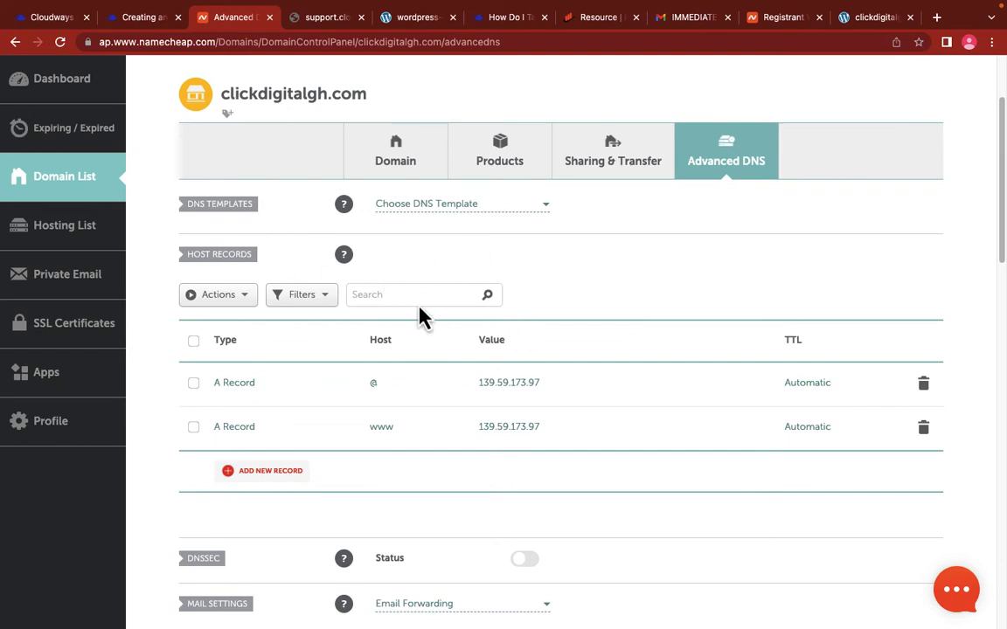
click(46, 21)
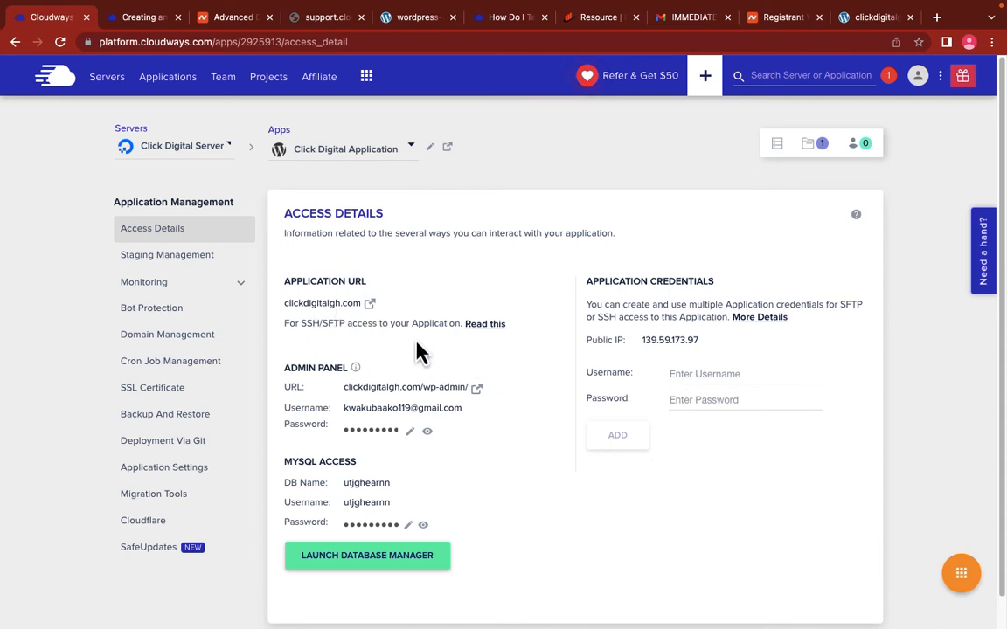
click(179, 387)
click(376, 316)
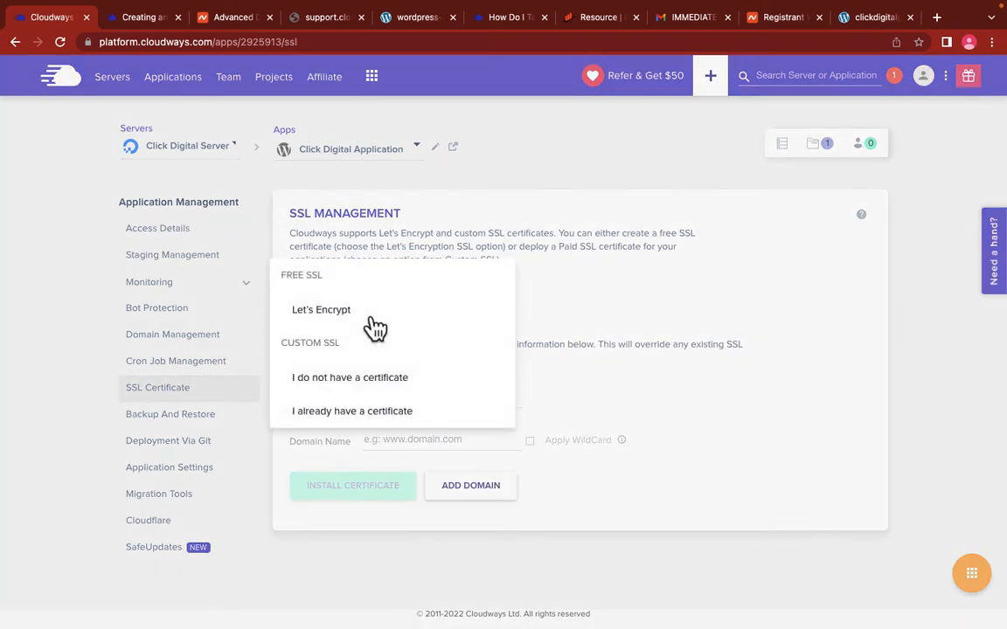
click(341, 316)
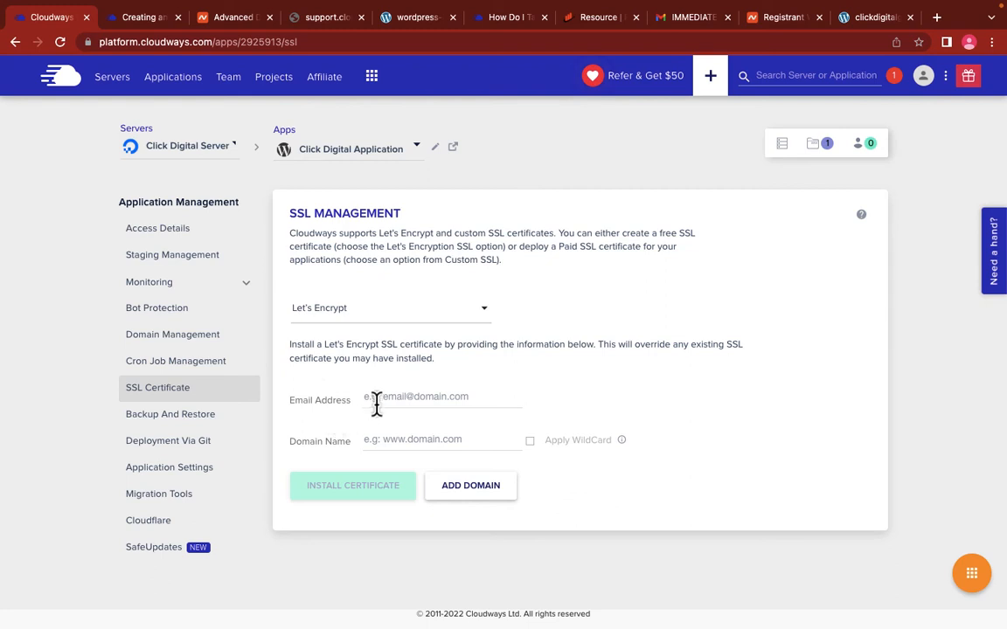
click(409, 396)
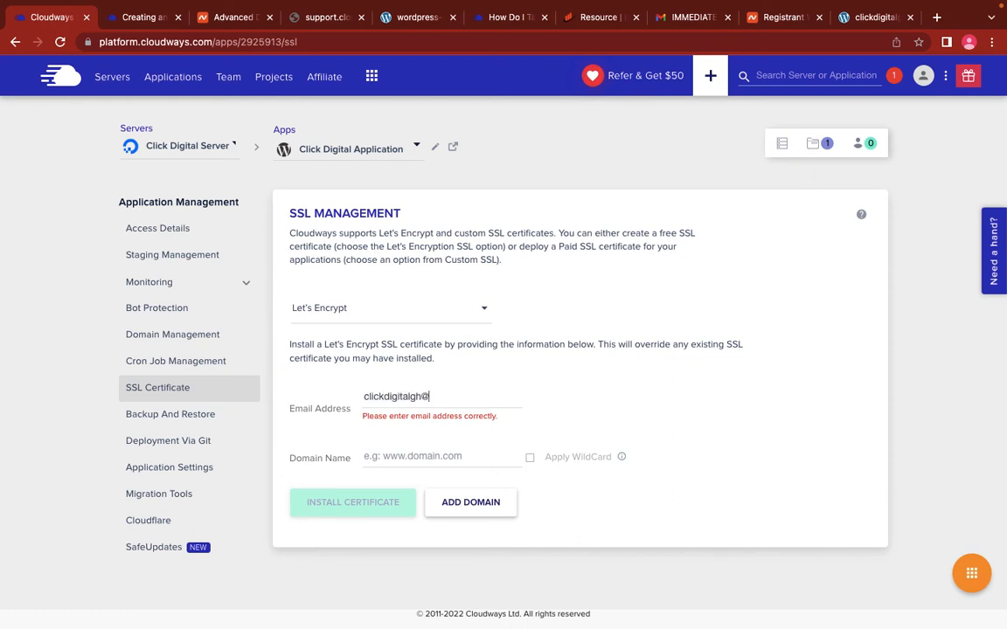
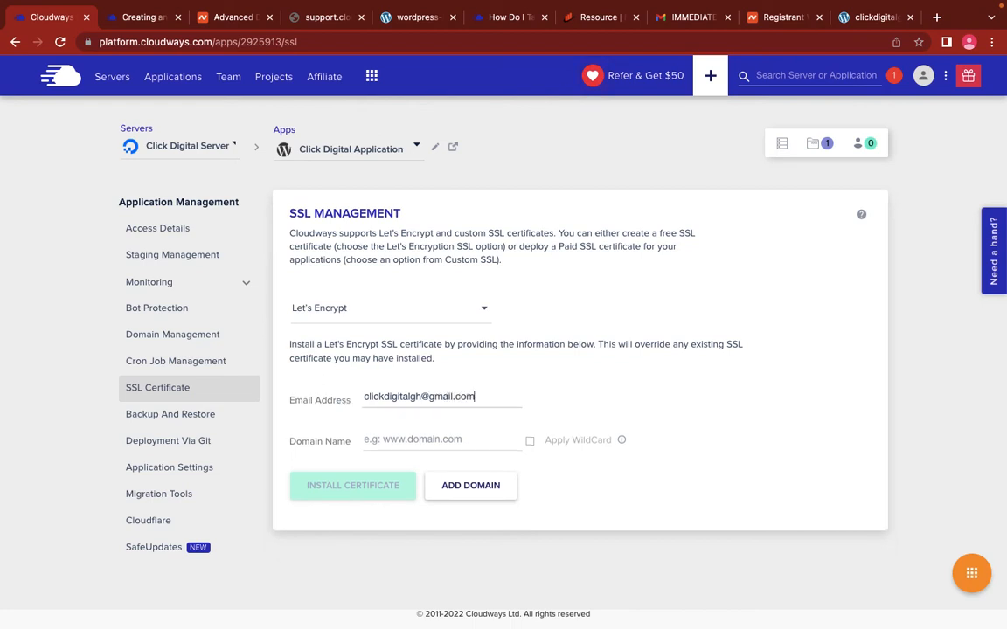
click(404, 440)
click(405, 439)
text(www.)
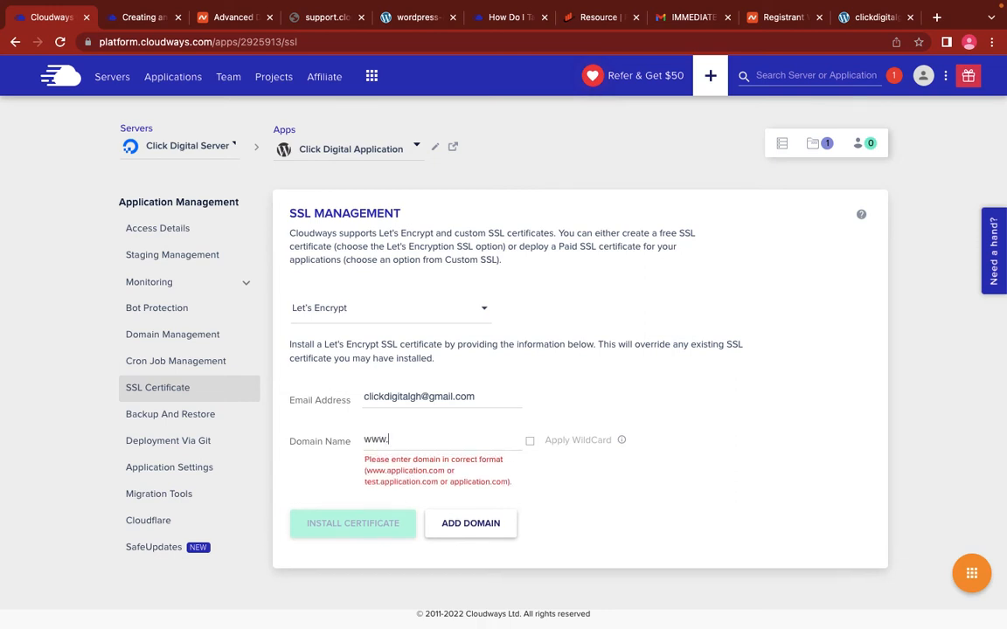
text(clickd)
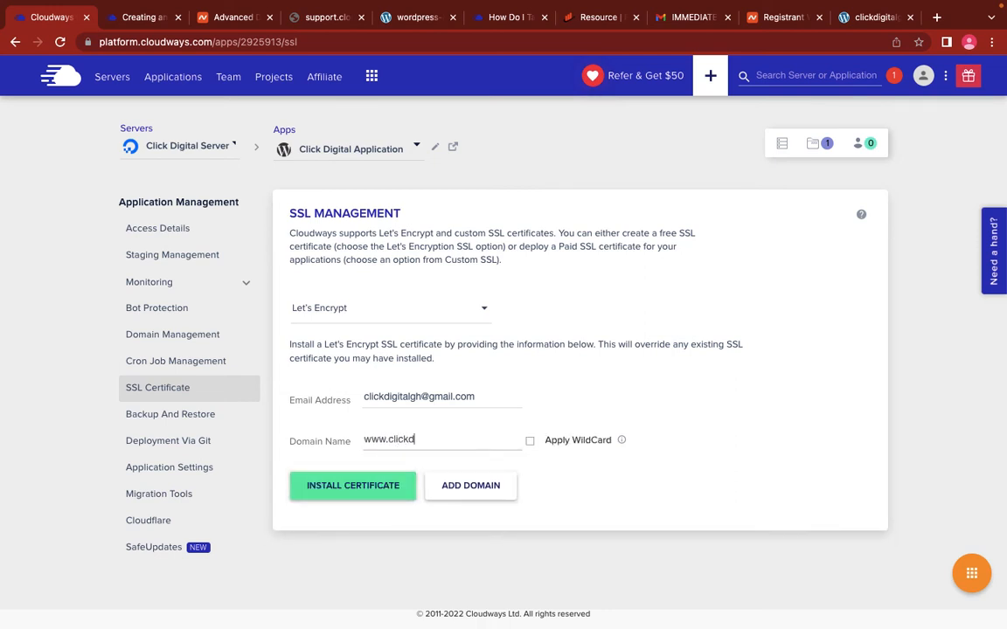
text(igitalgh.com)
Step: Enable Apply WildCard and copy the _acme-challenge host name Cloudways requests
click(530, 443)
mouse_move(623, 452)
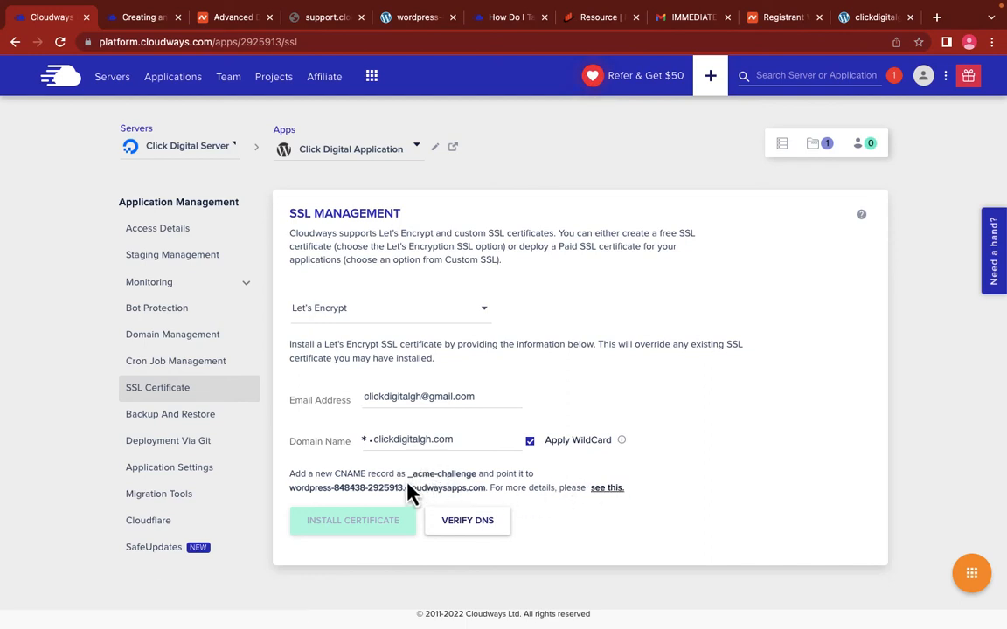
drag(407, 475, 476, 478)
right_click(432, 475)
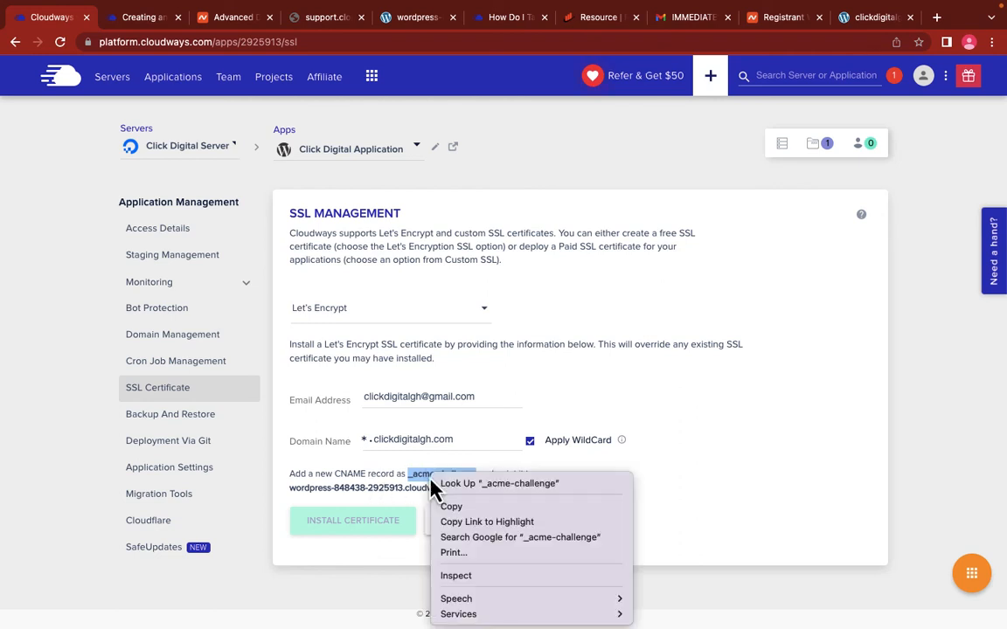
click(454, 509)
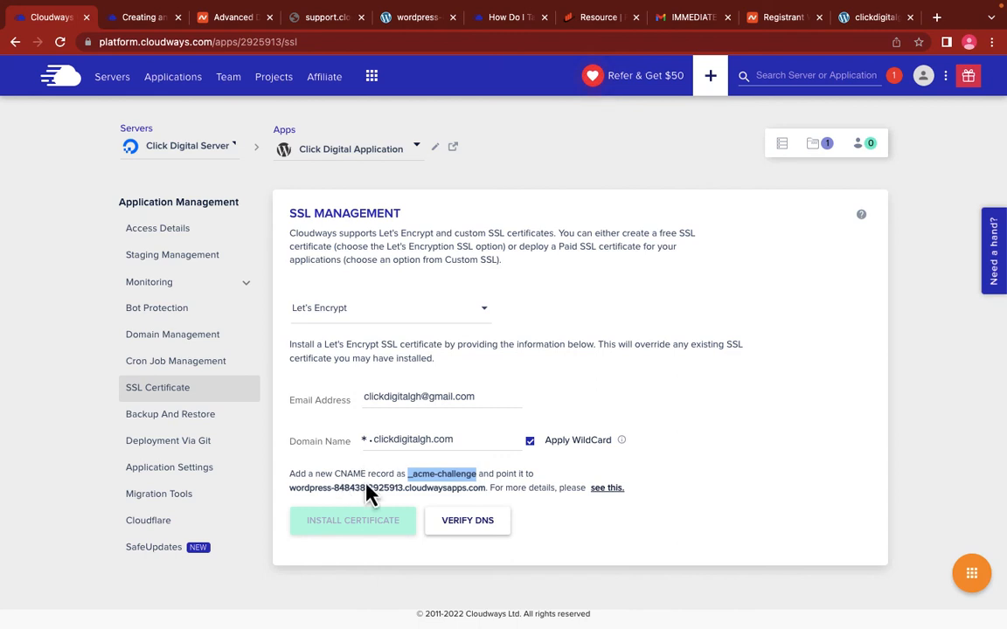
Step: Add a new CNAME record in Namecheap with _acme-challenge as its host
click(229, 21)
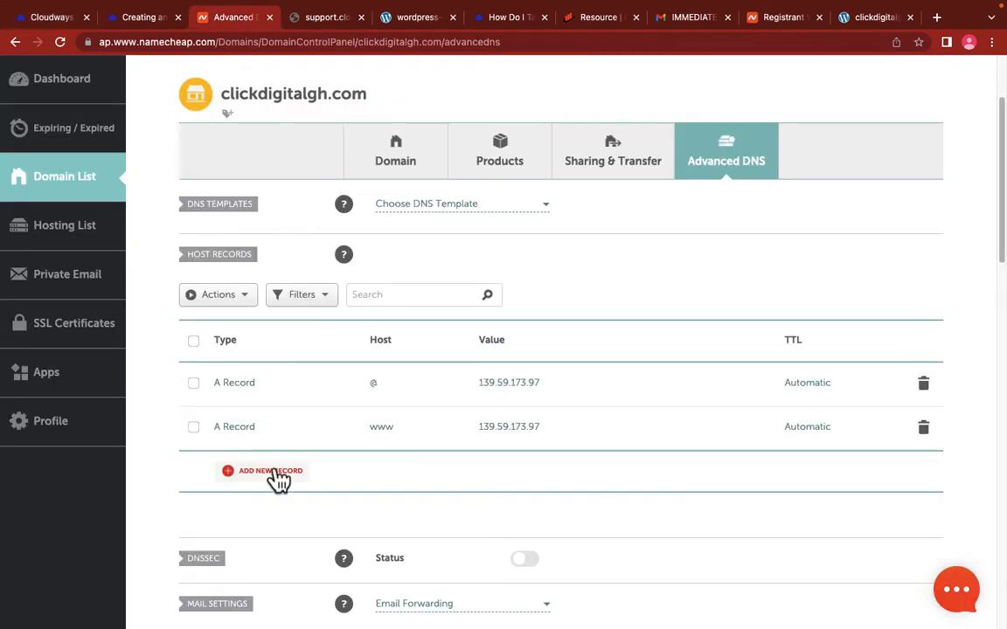
click(270, 472)
scroll(275, 479, down, 3)
click(289, 277)
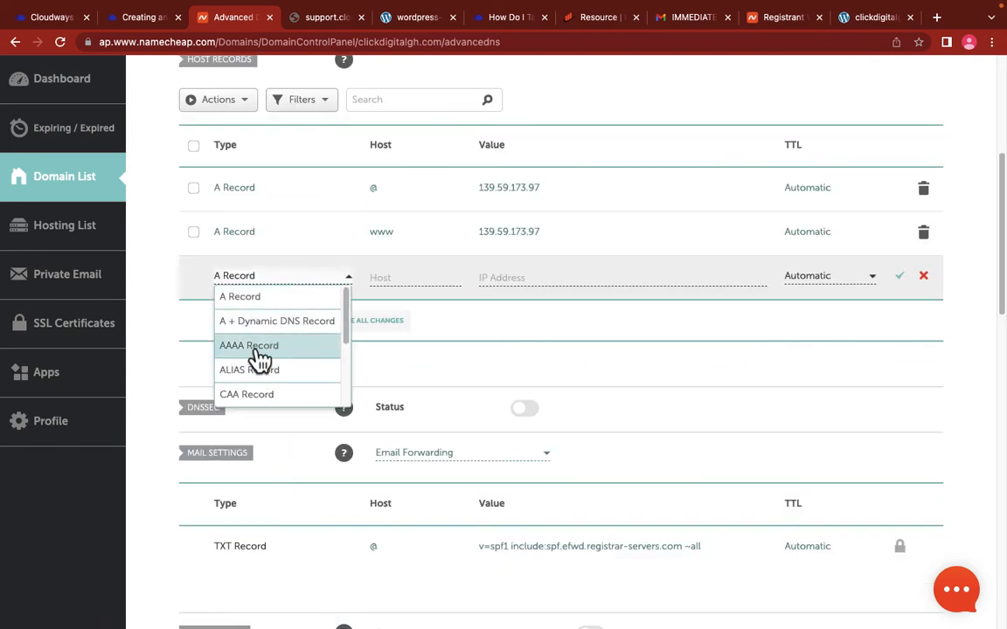
scroll(271, 360, down, 1)
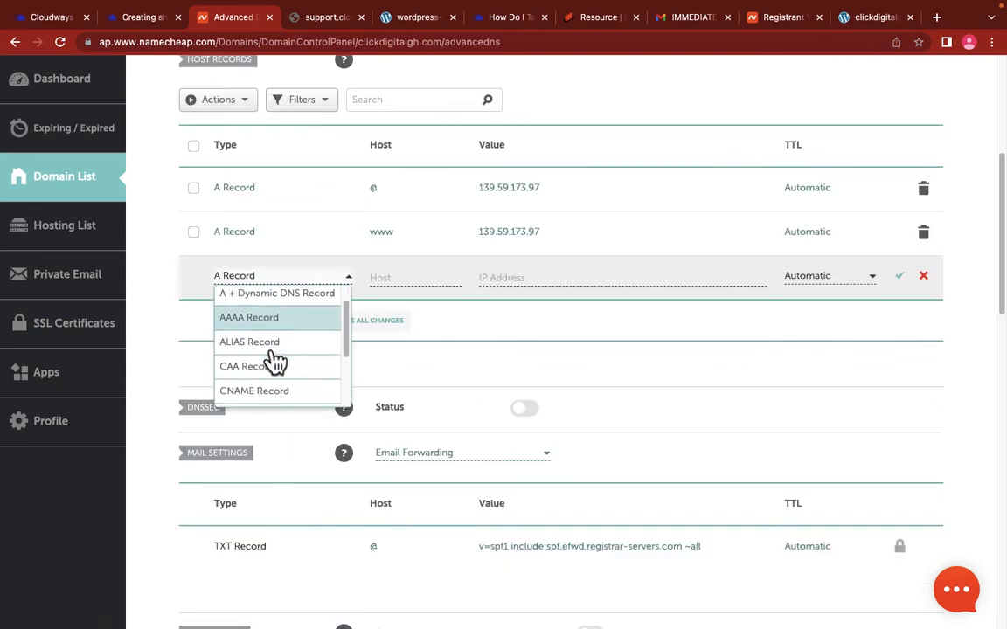
scroll(275, 354, down, 2)
click(262, 351)
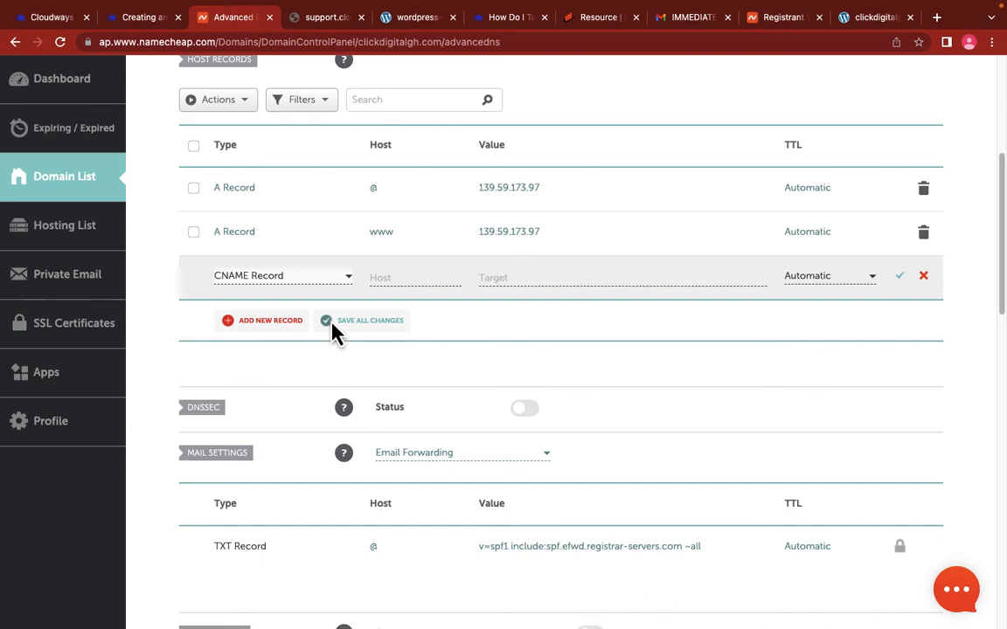
click(409, 278)
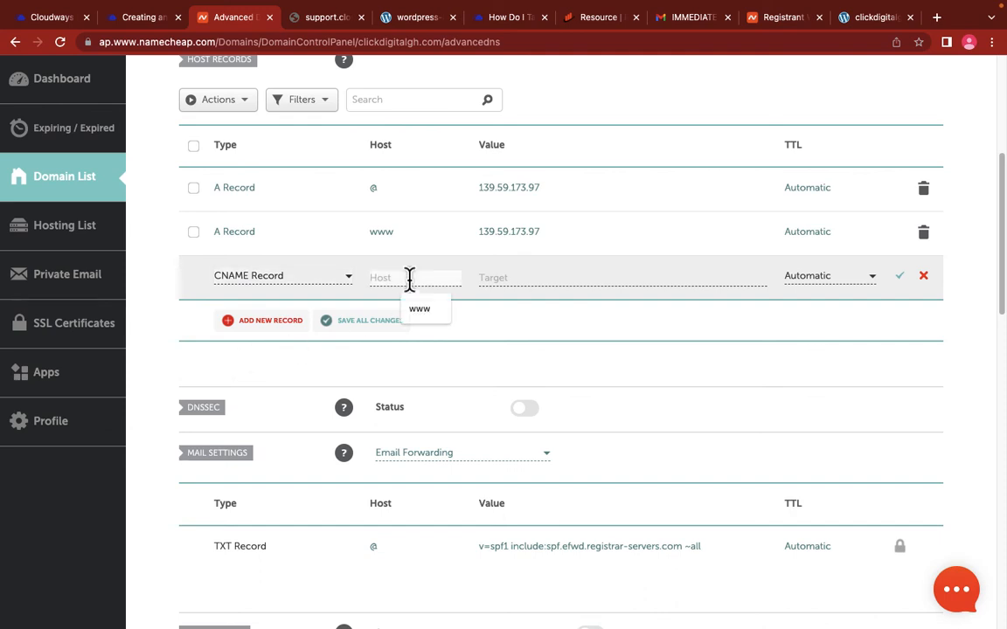
key(ctrl+v)
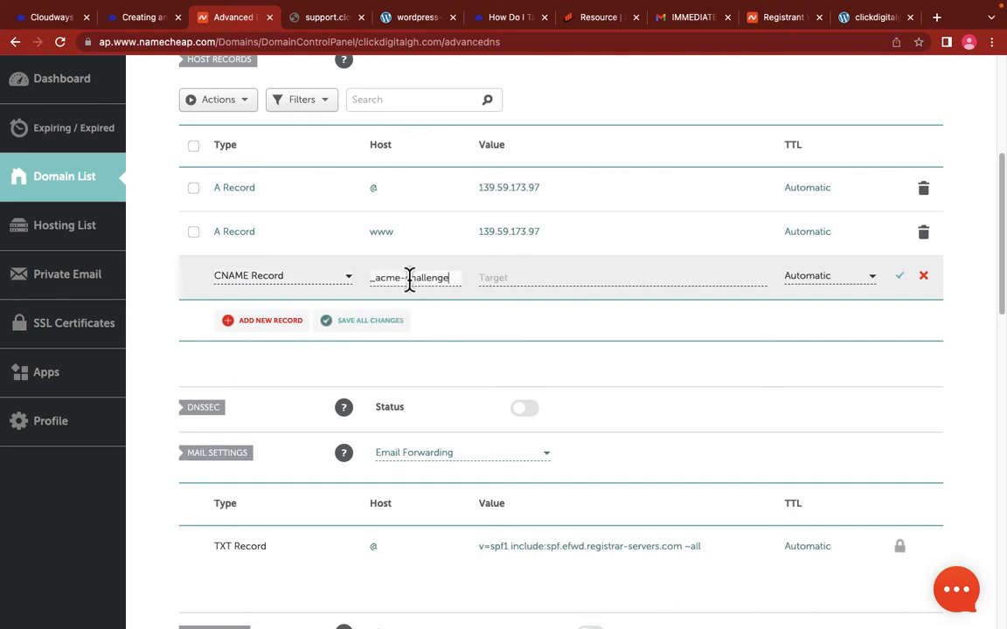
click(531, 278)
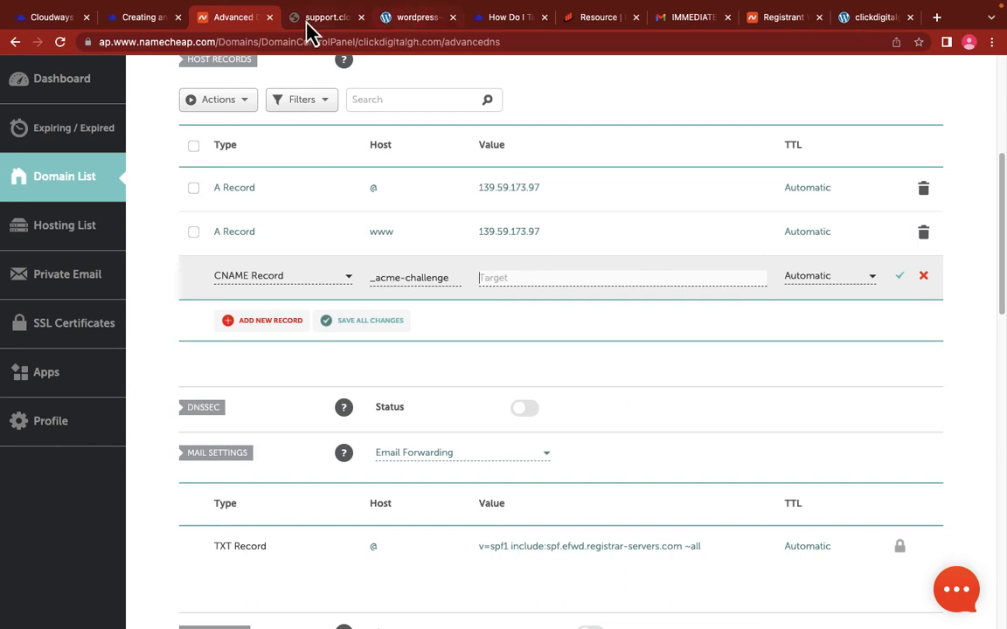
Step: Set the CNAME target to wordpress-848438-2925913.cloudwaysapps.com and save the record
click(60, 17)
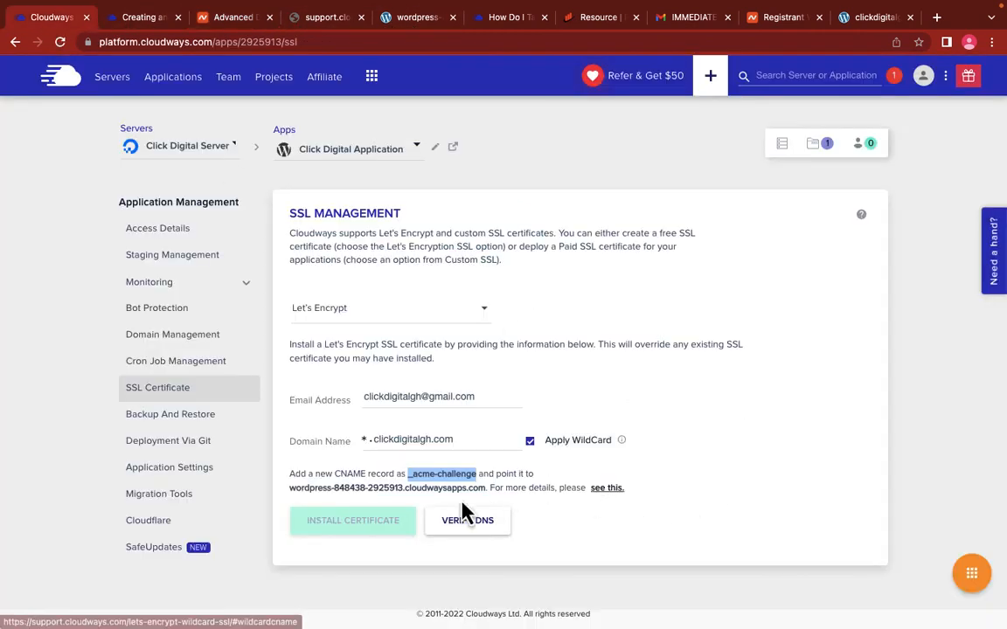
drag(290, 487, 486, 494)
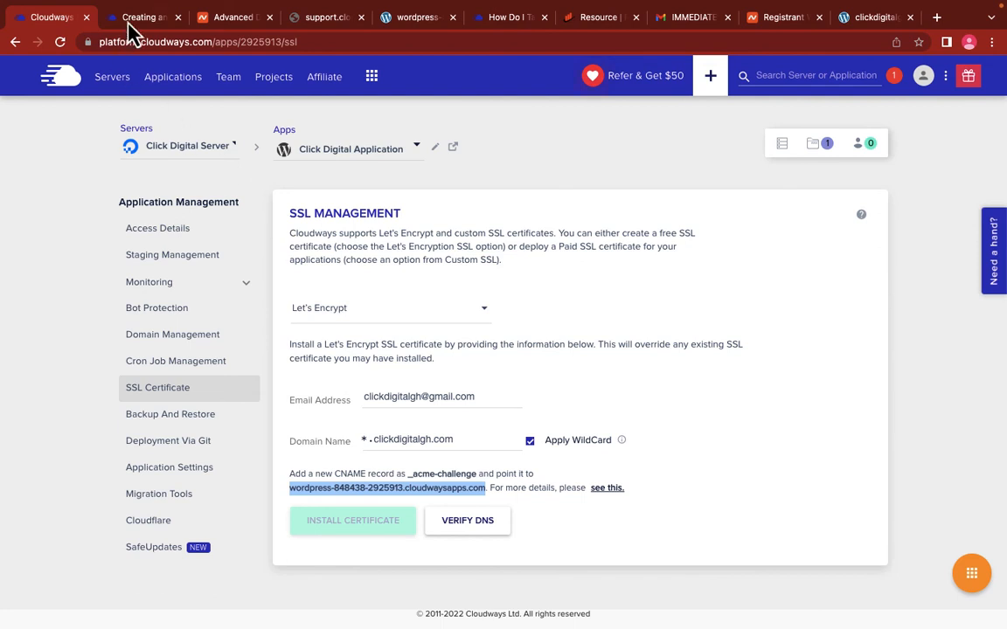
click(221, 19)
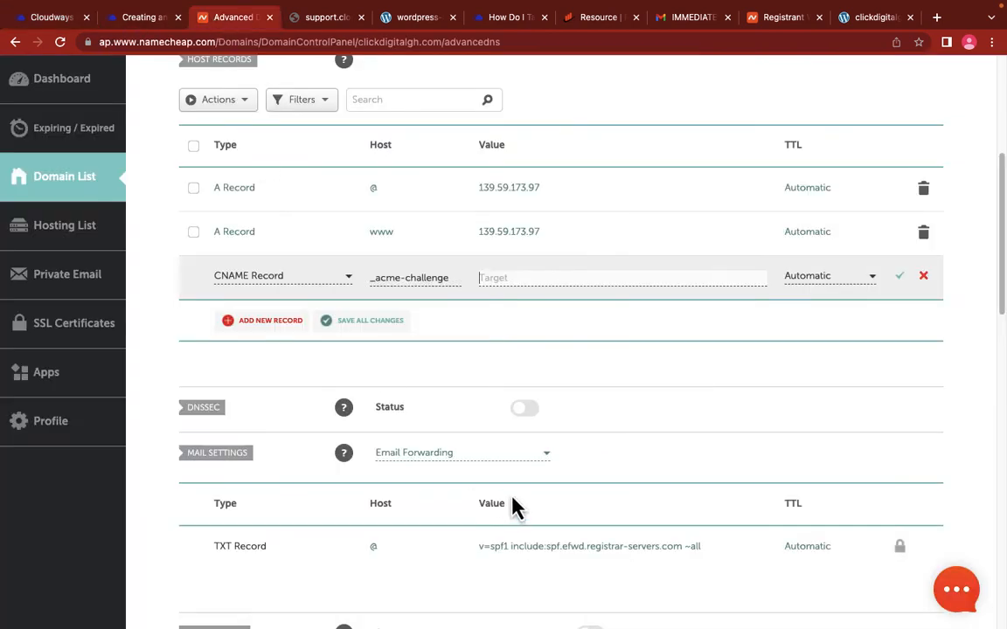
click(545, 276)
key(ctrl+v)
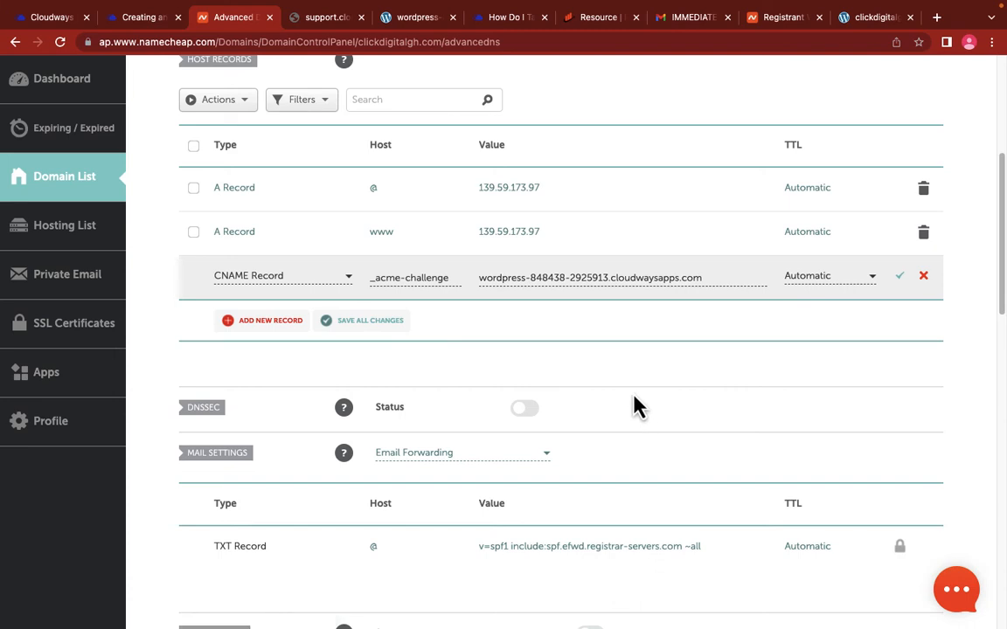
key(Return)
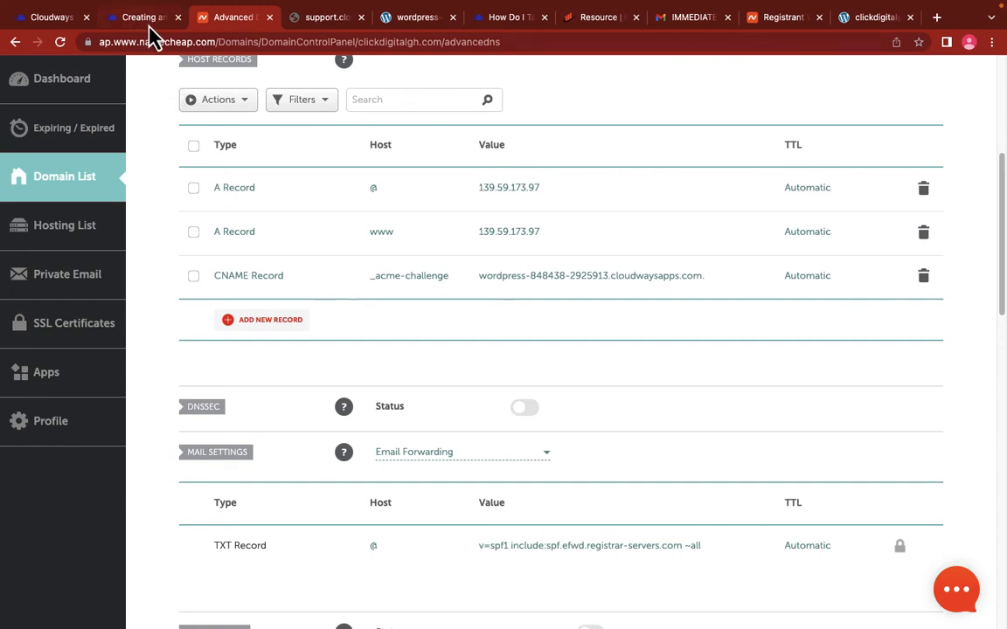
Step: Run Verify DNS, dismiss the error, refresh Namecheap's records, then verify again successfully
click(48, 21)
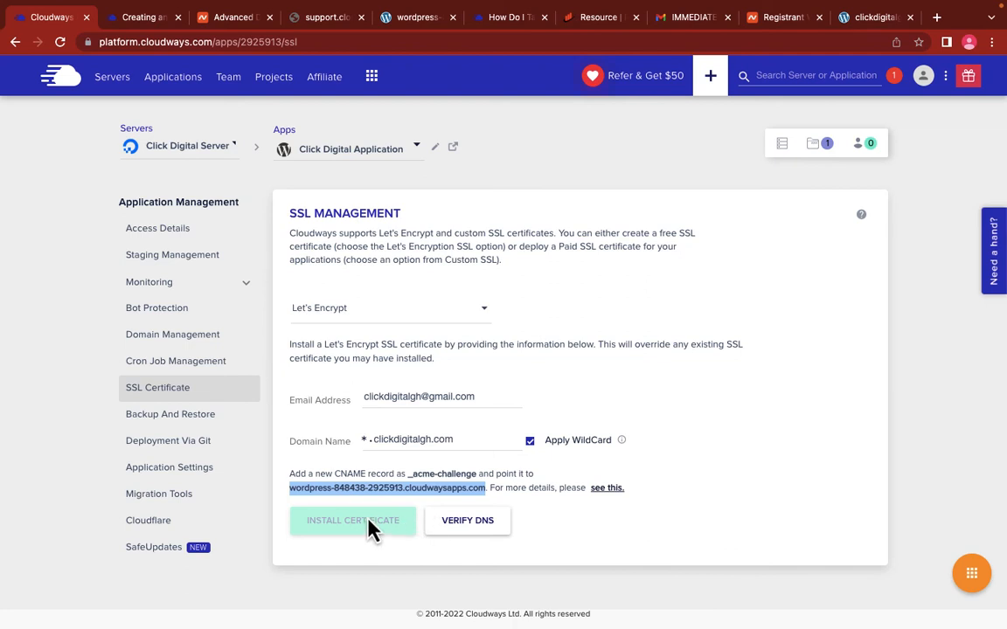
click(468, 522)
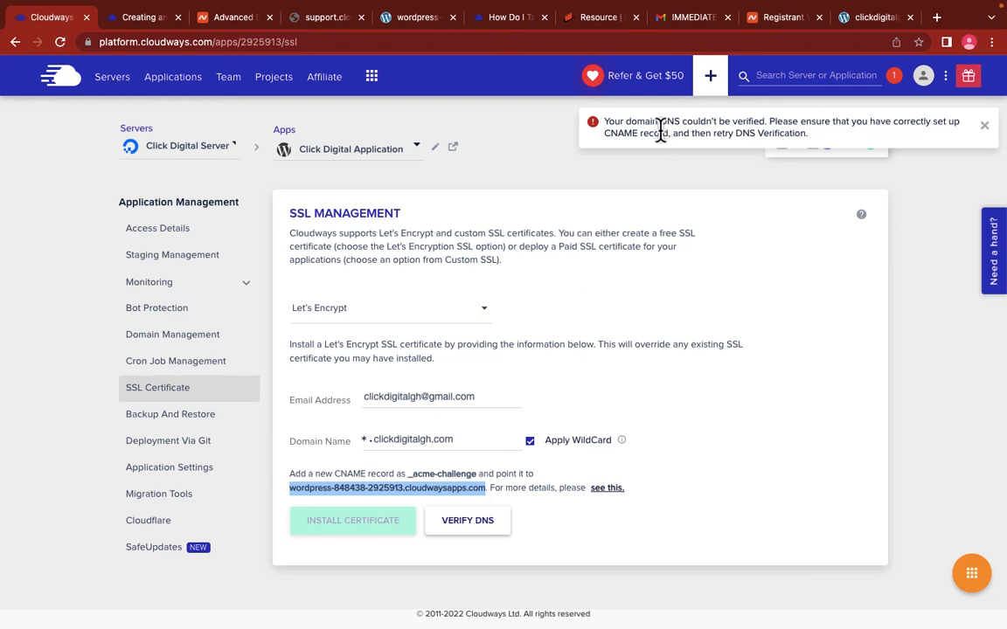
click(985, 125)
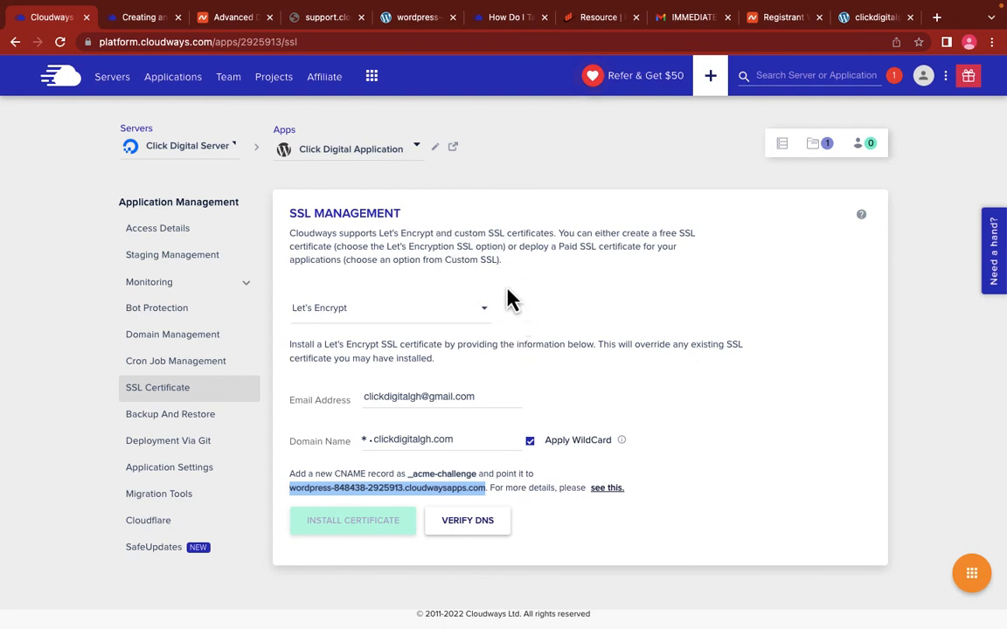
click(226, 19)
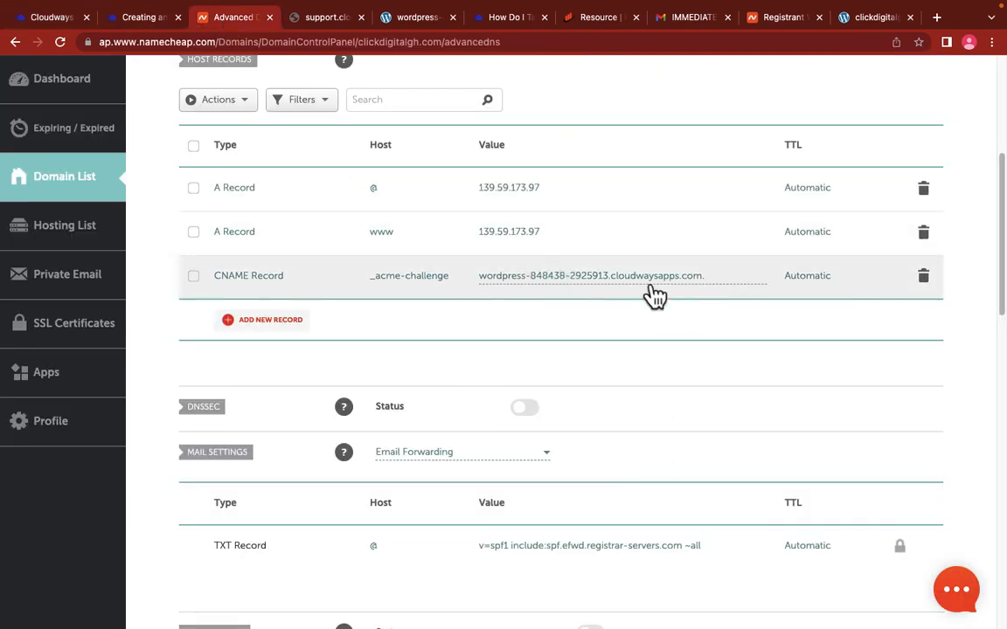
click(60, 42)
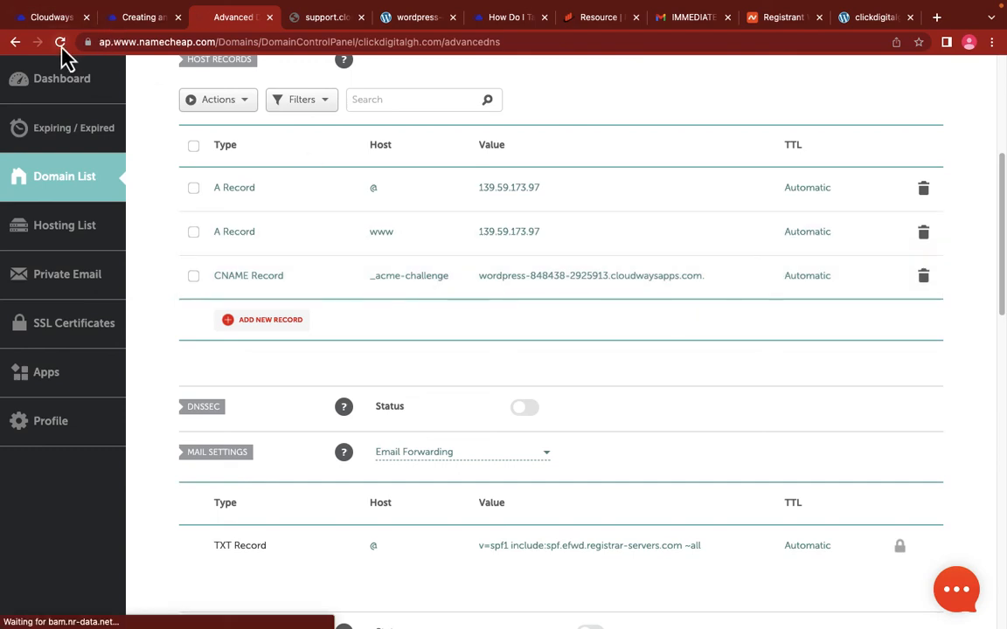
click(61, 46)
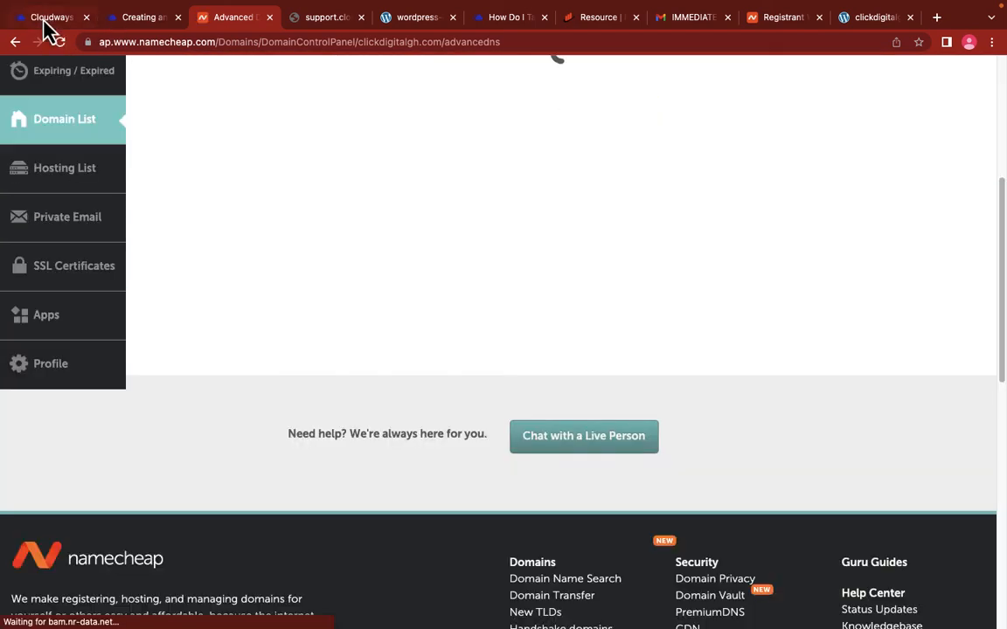
click(48, 19)
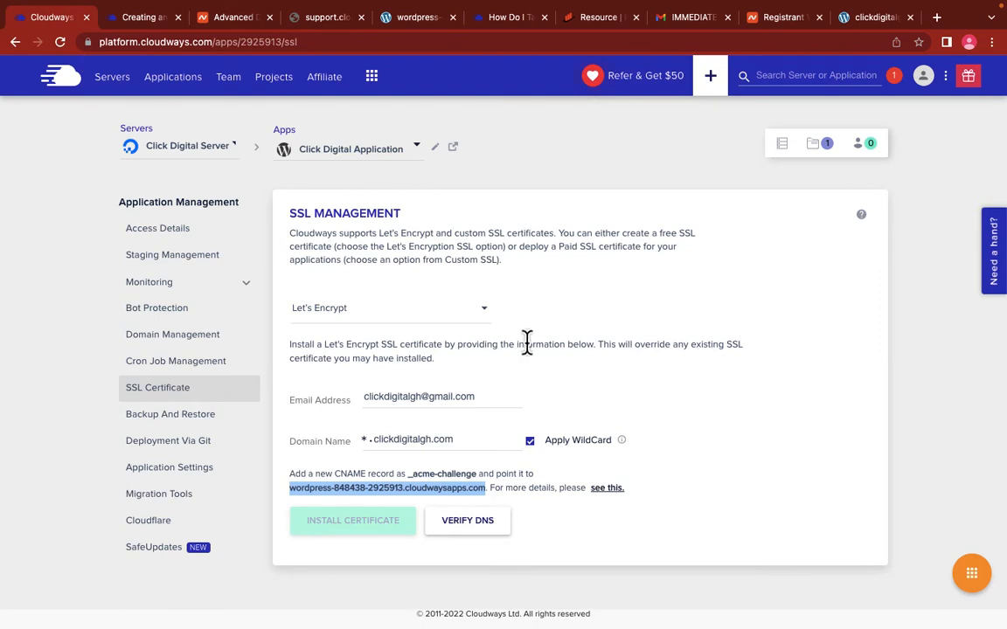
click(463, 522)
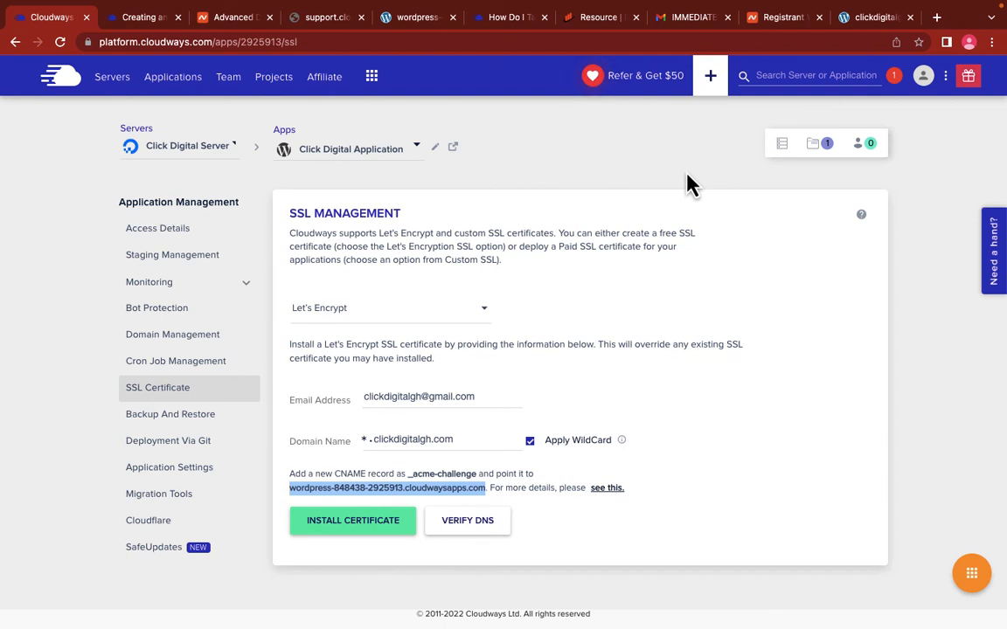
Step: Install the *.clickdigitalgh.com wildcard certificate, expiring 8th January 2023, with auto renewal enabled
click(339, 534)
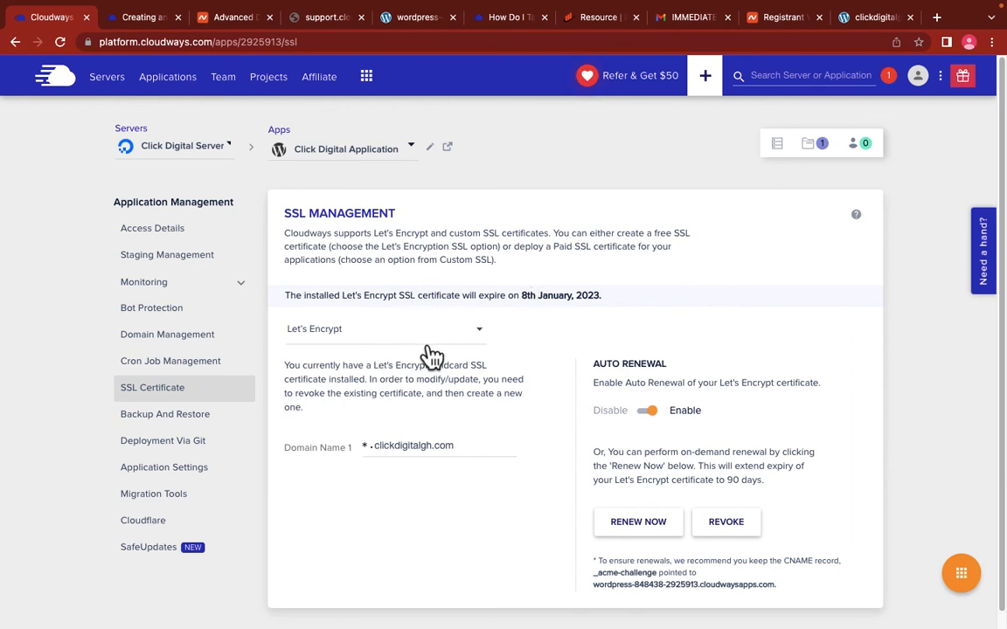
click(648, 410)
click(651, 412)
click(651, 412)
scroll(481, 330, down, 1)
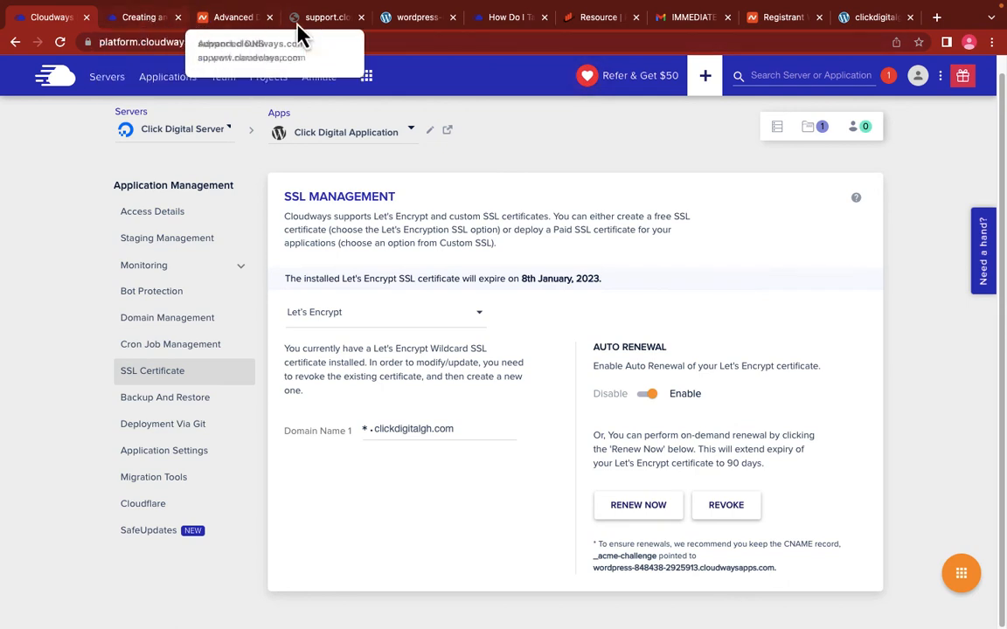
click(936, 16)
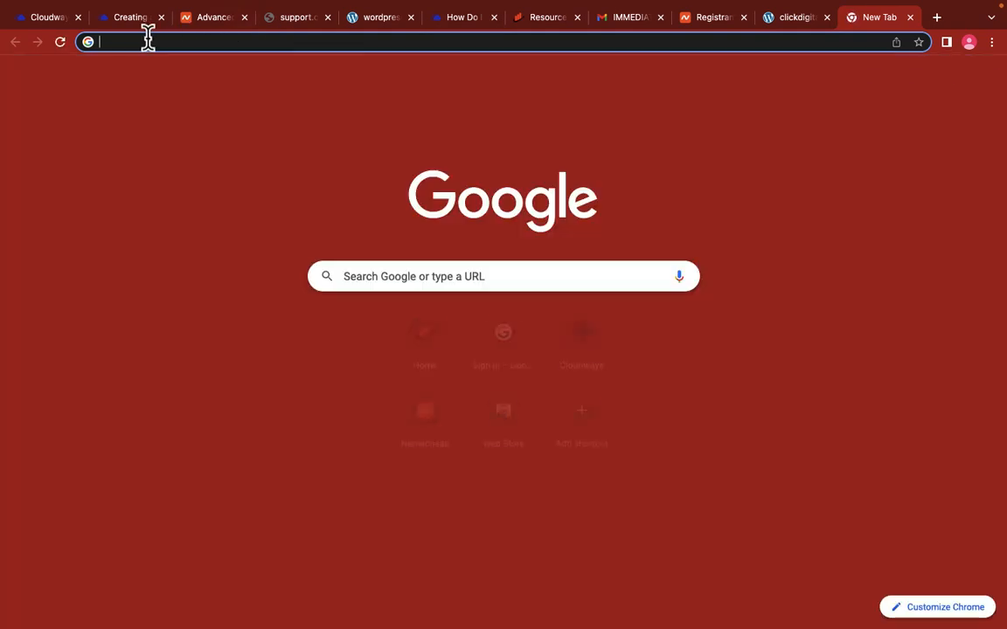
text(clic)
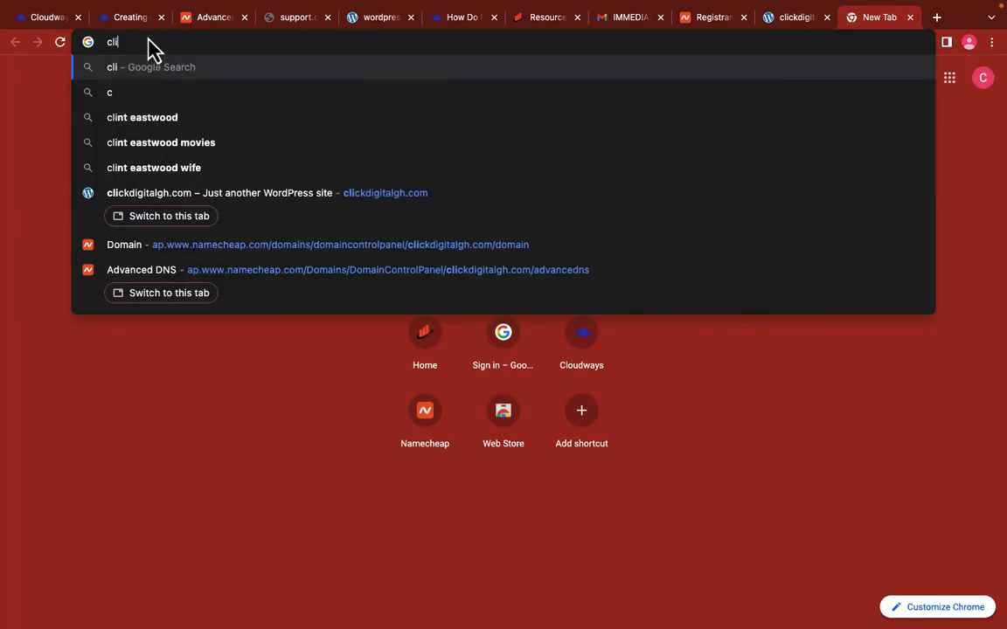
key(BackSpace)
key(BackSpace)
key(BackSpace)
key(BackSpace)
text(clic)
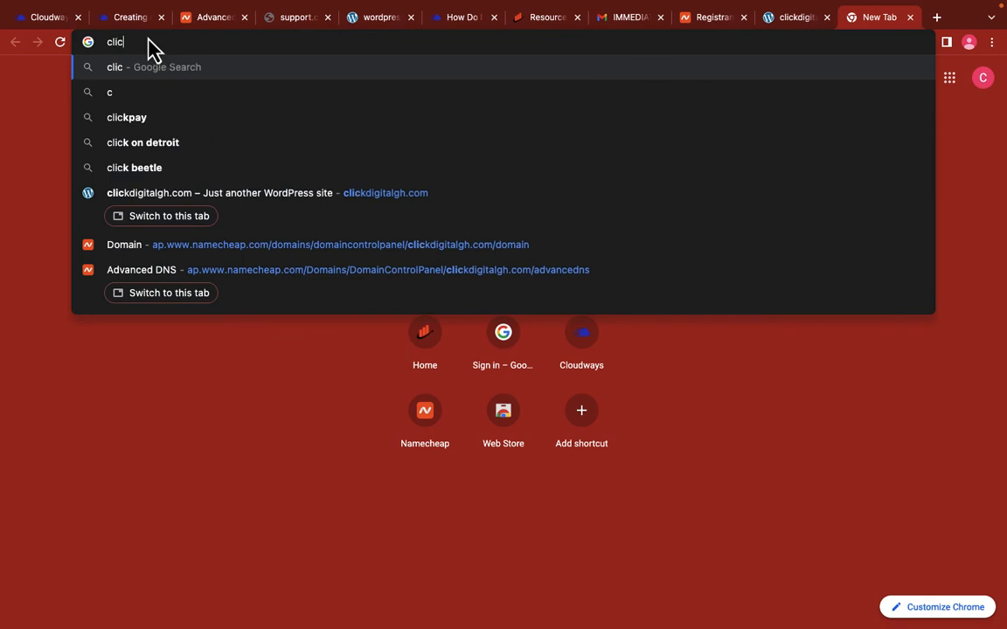
key(BackSpace)
text(ckdigi)
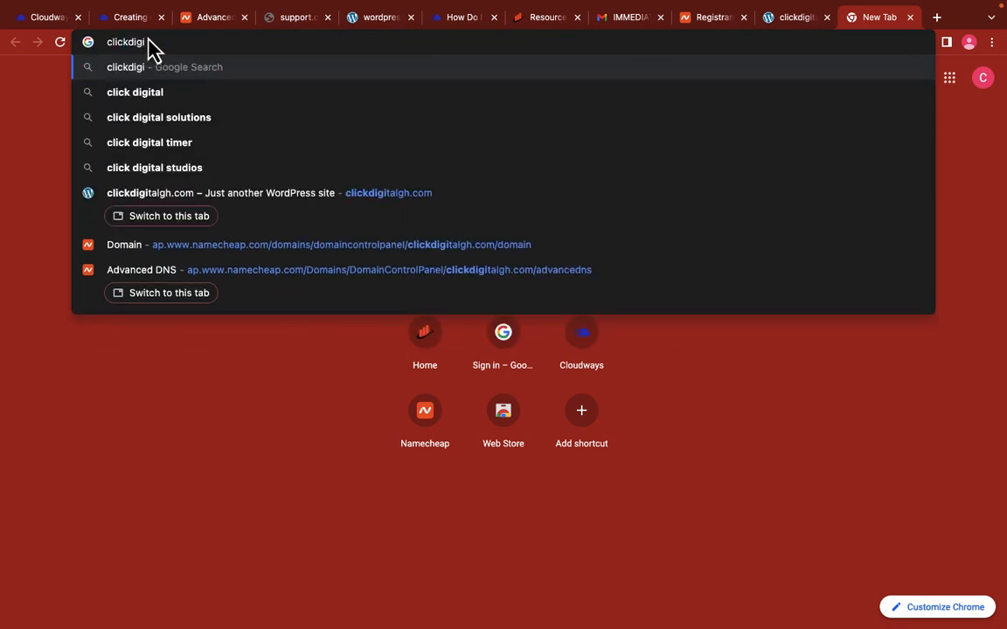
text(talgh.com)
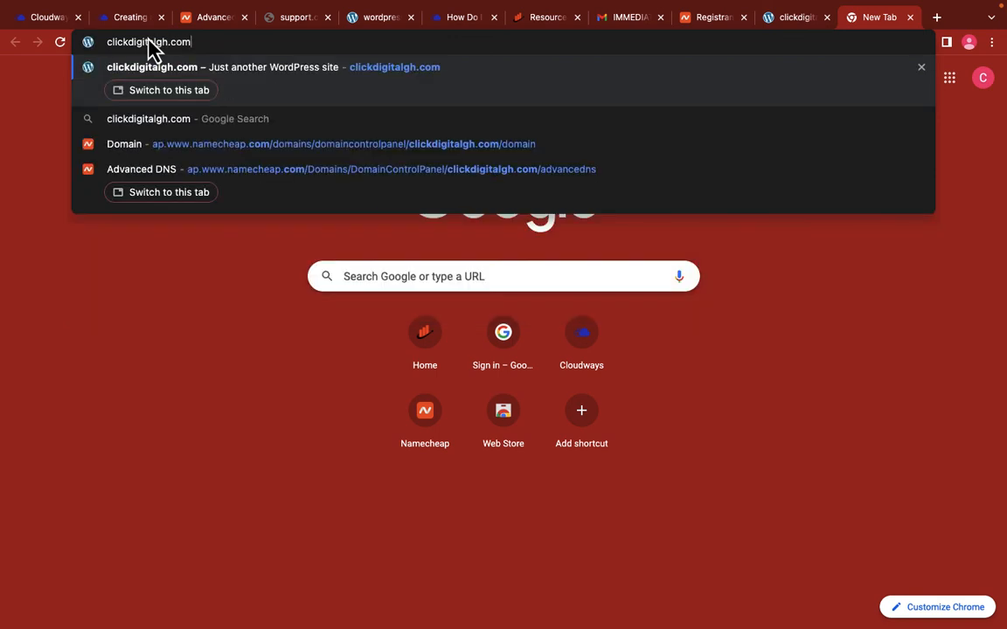
key(Return)
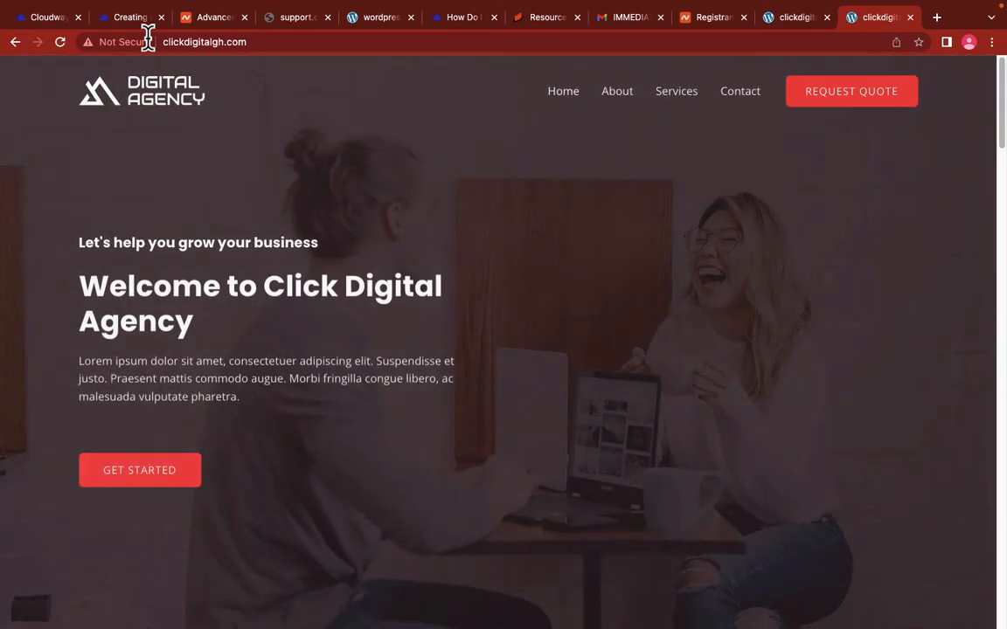
click(148, 36)
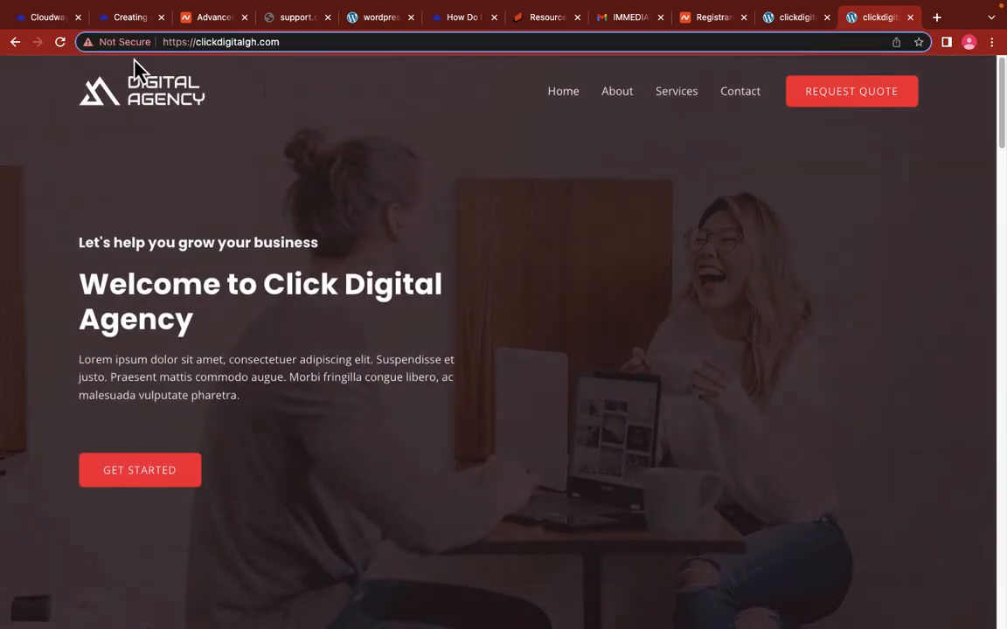
drag(163, 45, 189, 41)
click(231, 41)
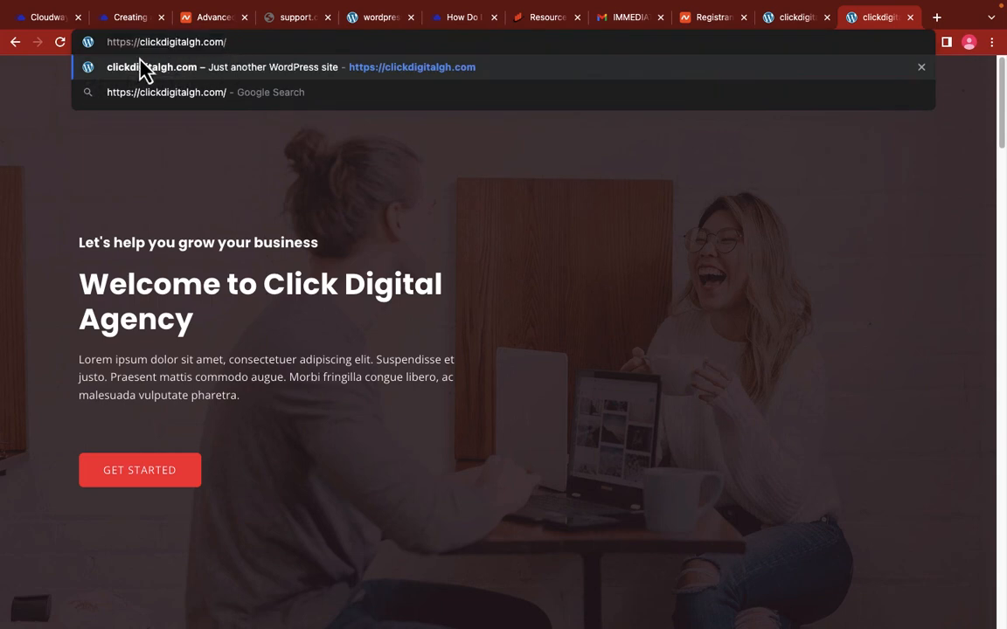
click(293, 157)
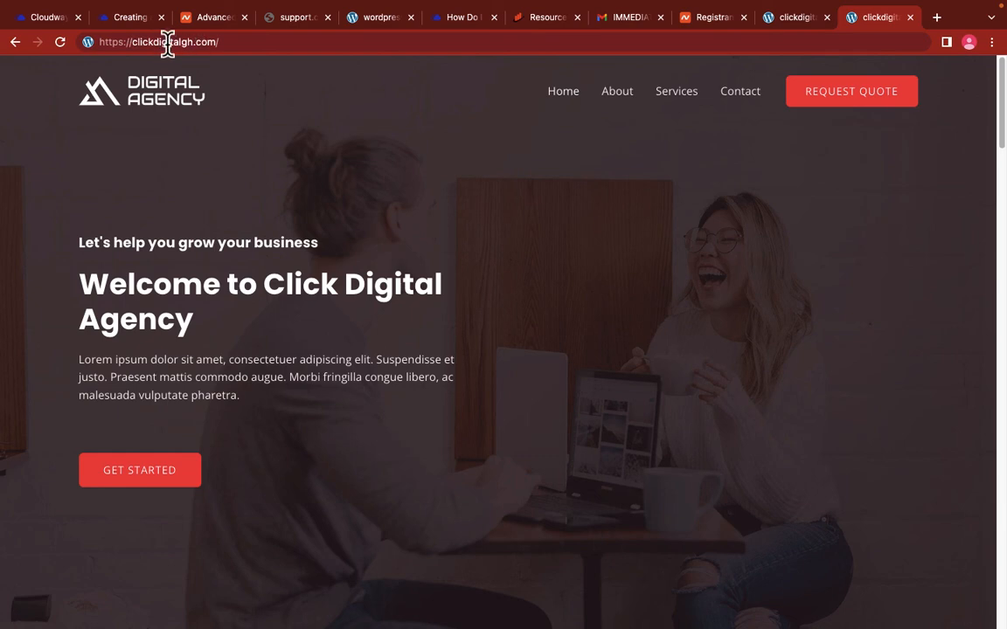
Step: Open a new Incognito window from the Chrome menu
click(968, 44)
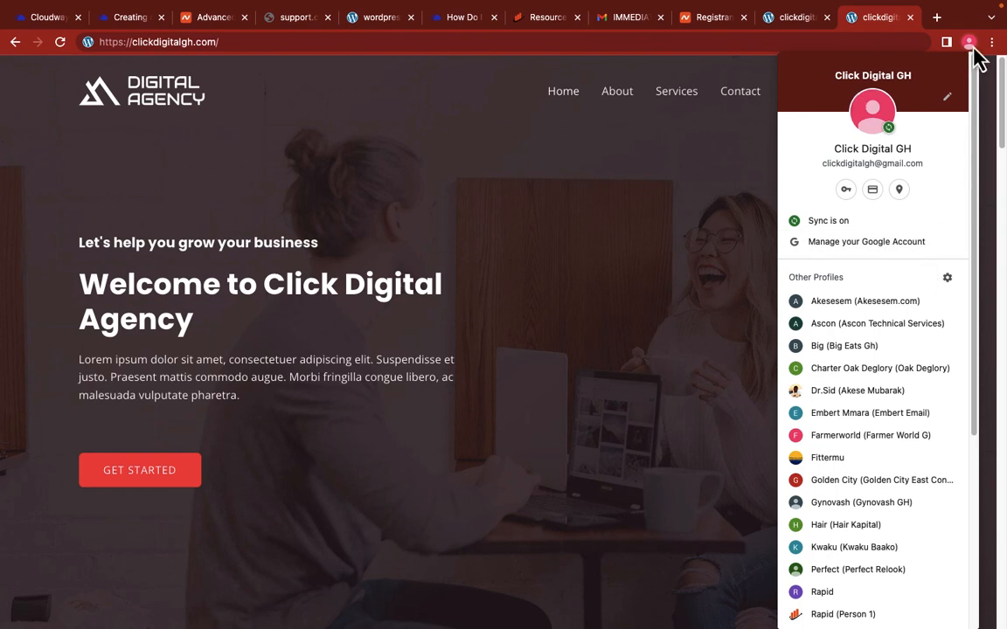
scroll(891, 262, down, 4)
scroll(892, 263, up, 4)
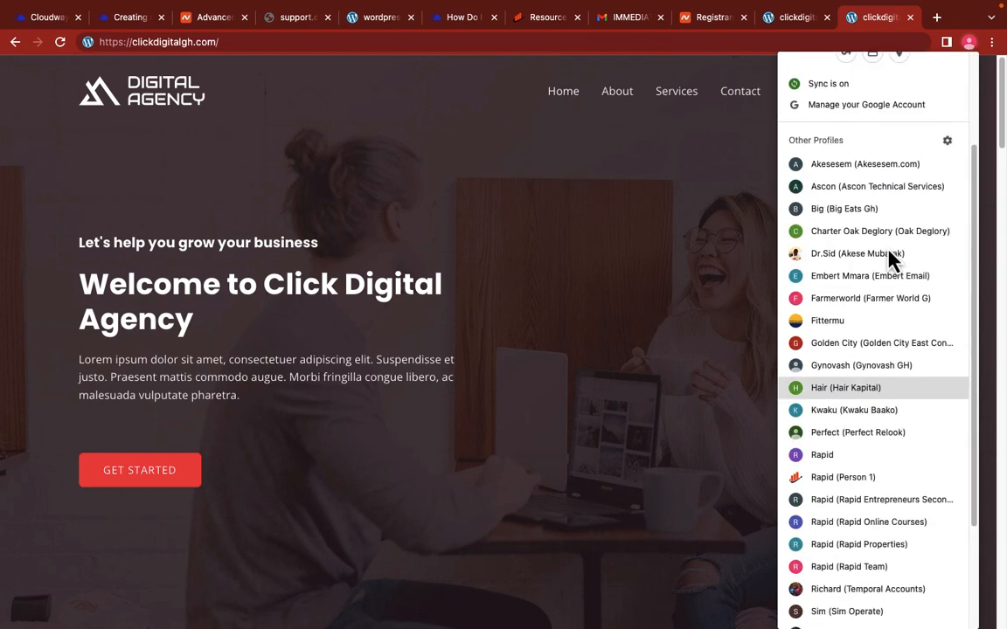
click(685, 91)
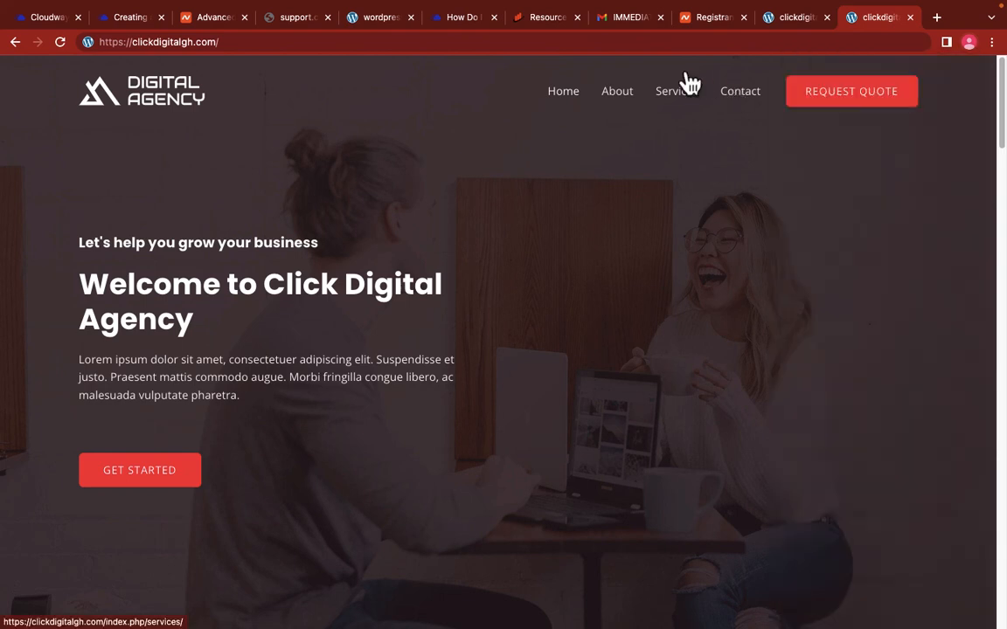
click(991, 42)
click(808, 106)
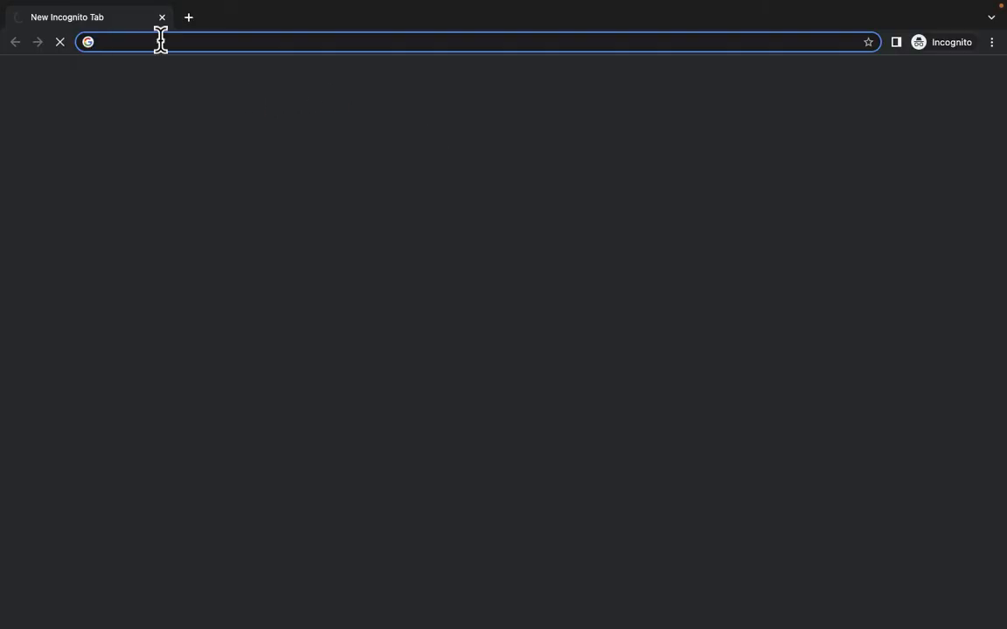
text(clickdigitalgh.com)
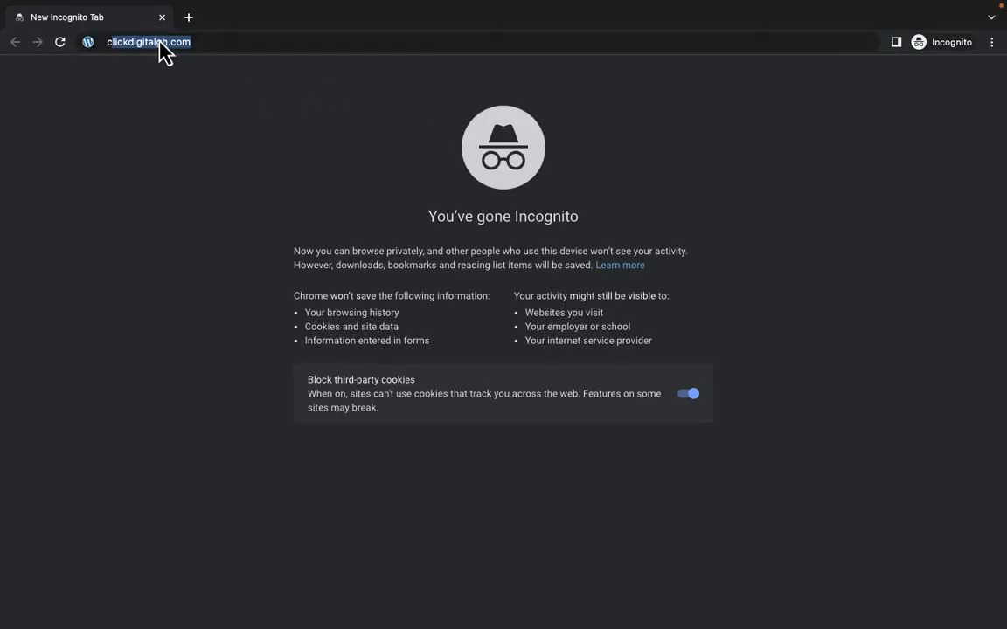
key(Return)
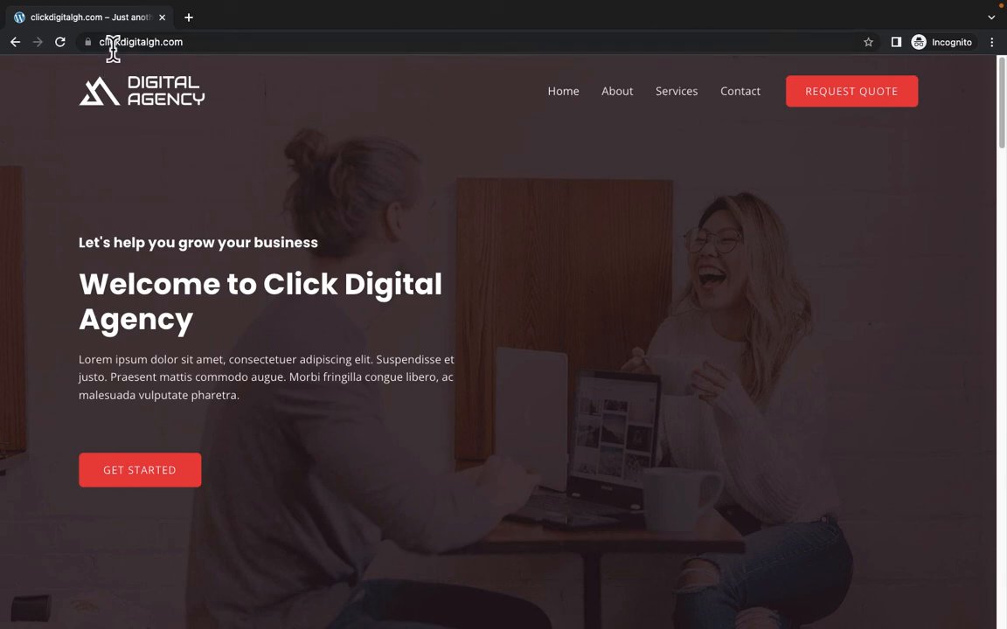
click(207, 44)
click(201, 49)
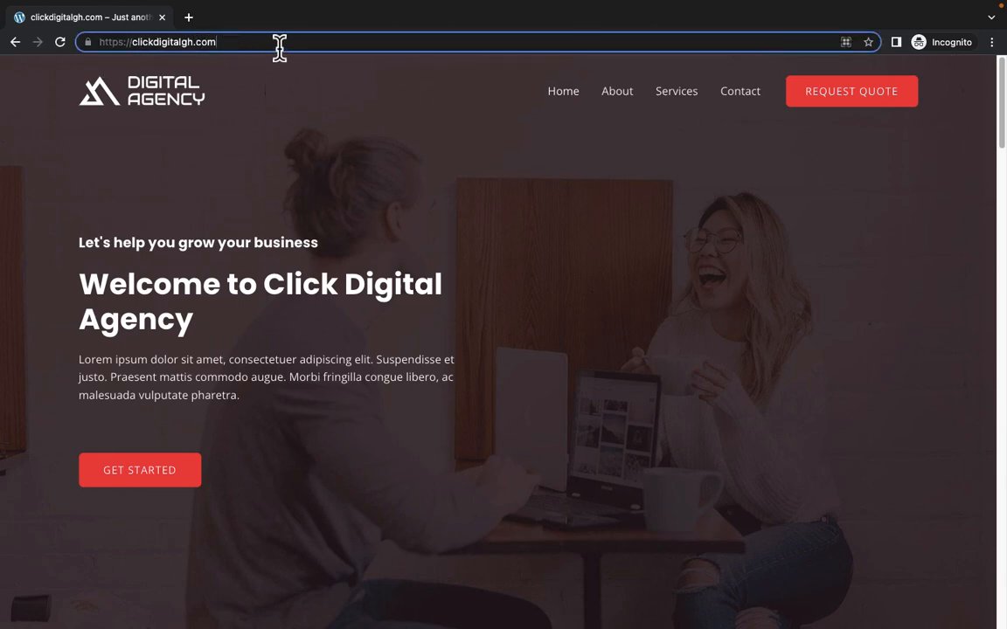
drag(277, 47, 98, 53)
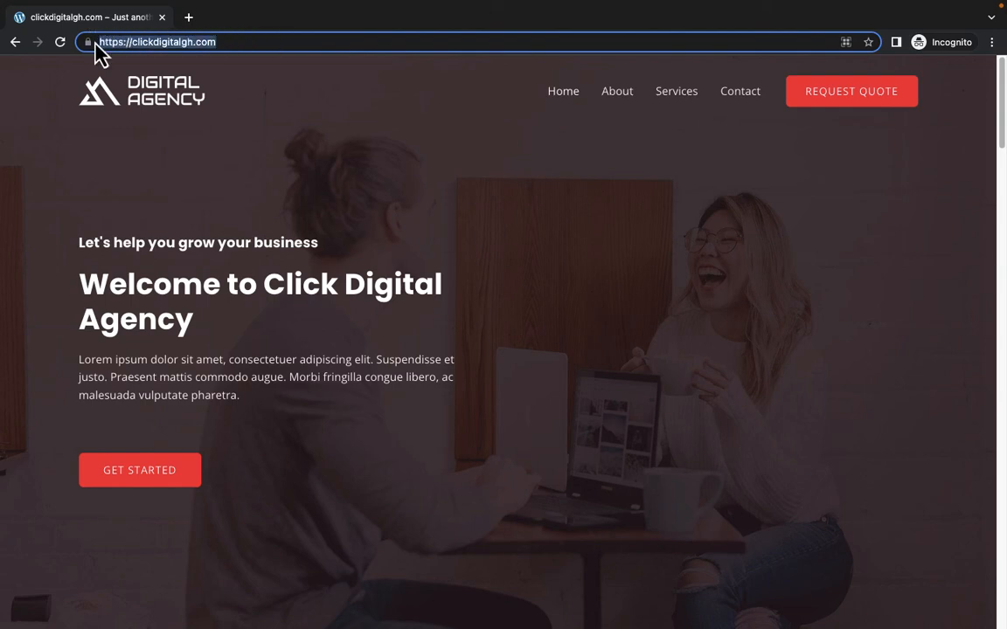
click(300, 163)
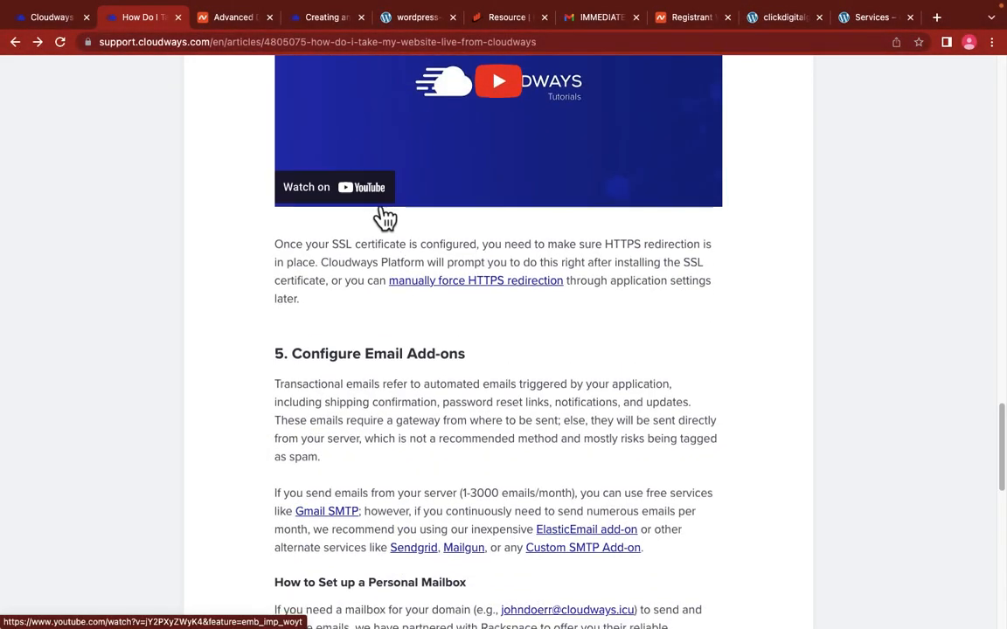
Step: Read the article's Configure Email Add-ons section, briefly highlighting its heading
scroll(349, 218, down, 3)
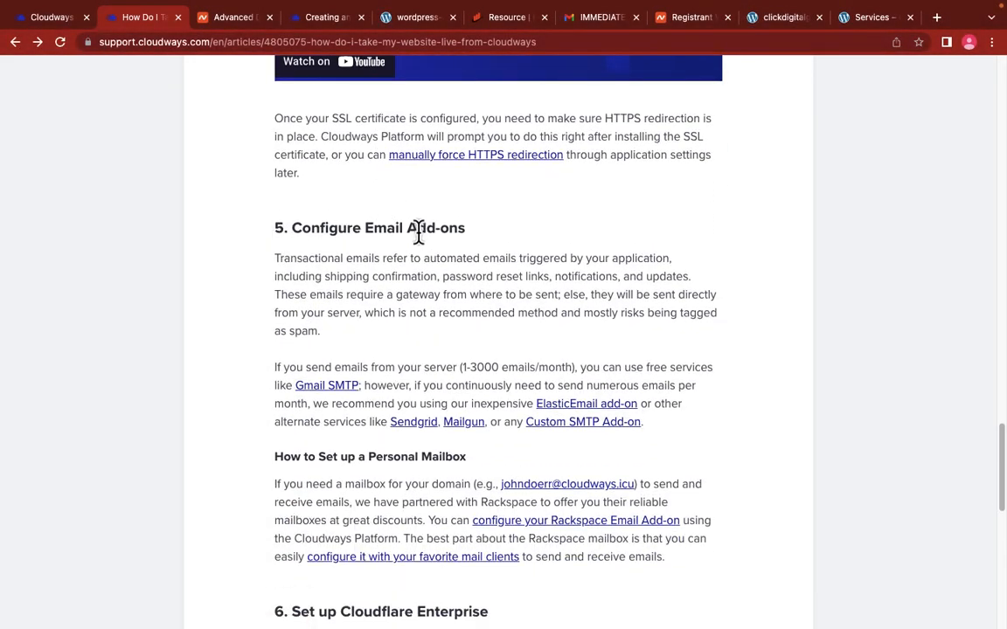
drag(295, 227, 435, 229)
click(394, 295)
Step: Read the Set up Cloudflare Enterprise section, briefly highlighting its heading
scroll(470, 366, down, 3)
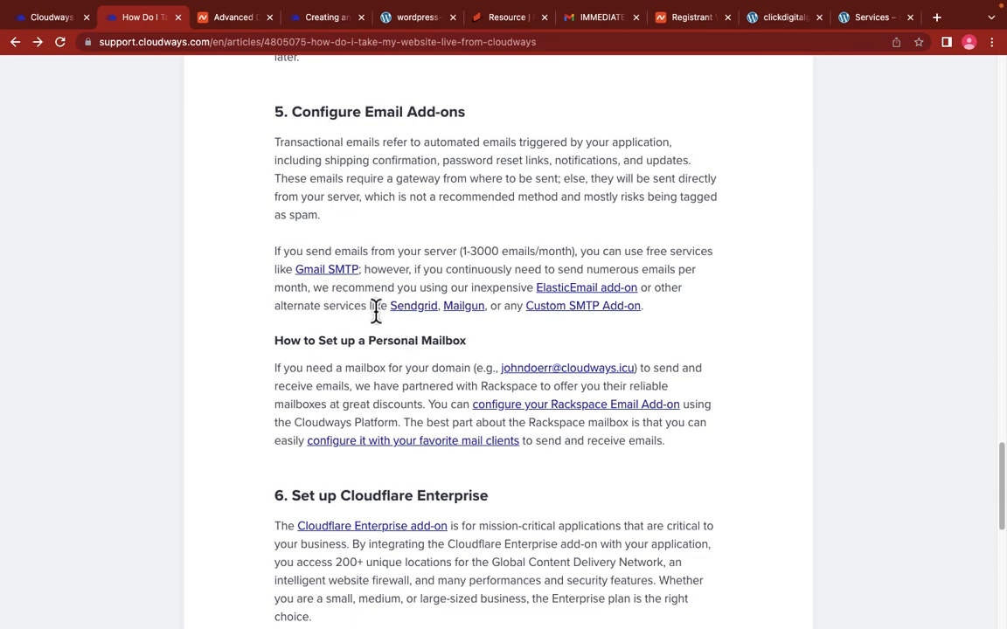
scroll(352, 310, down, 3)
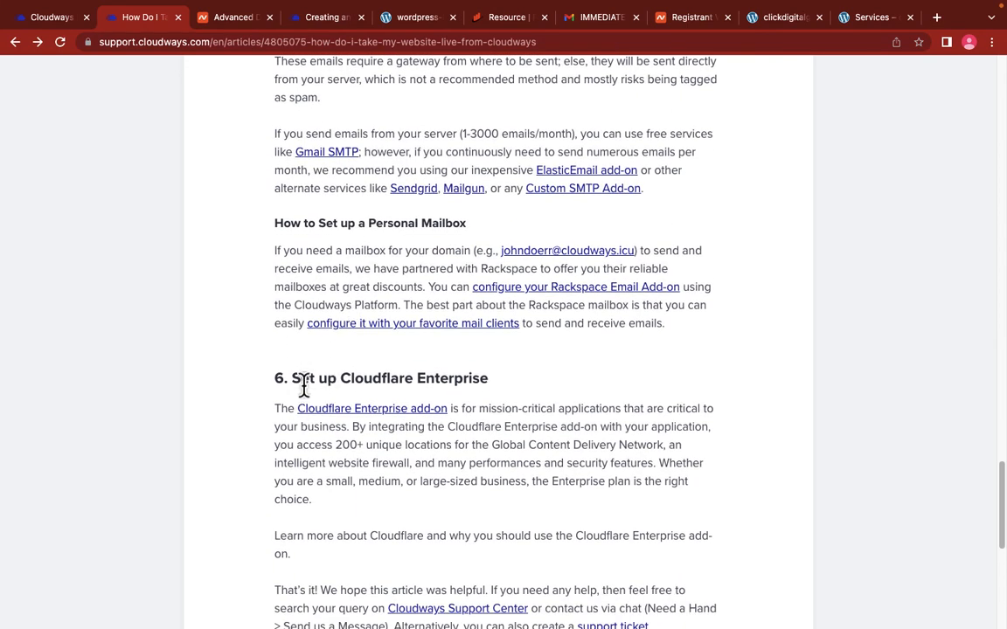
drag(297, 382, 416, 387)
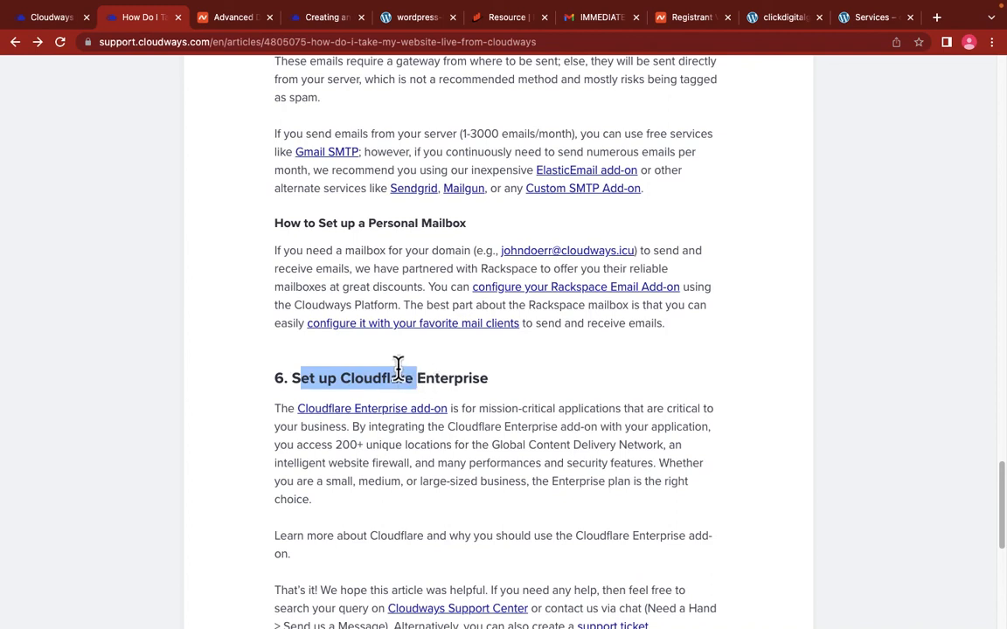
click(396, 371)
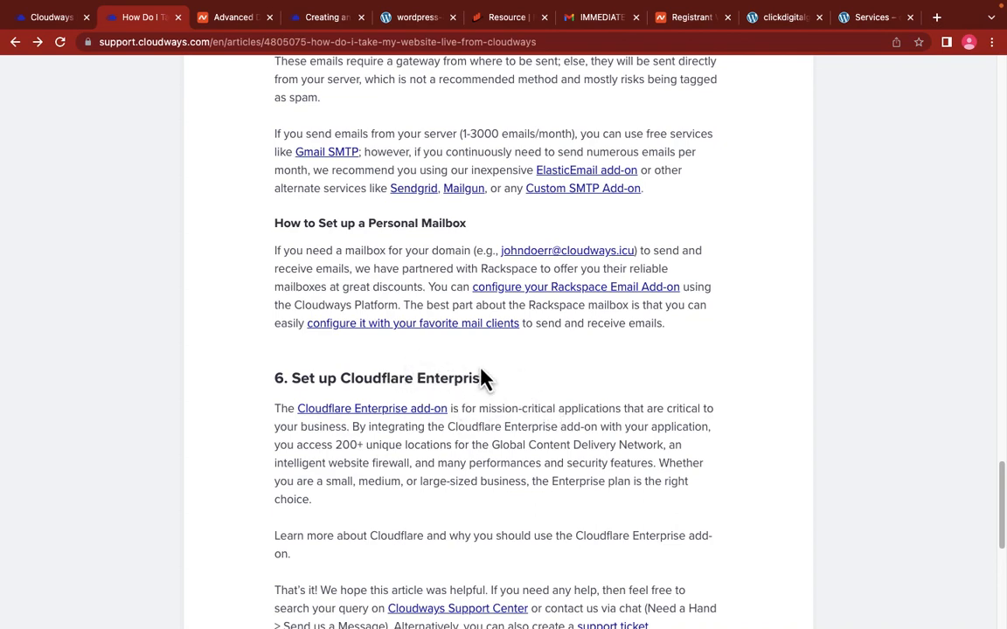
scroll(472, 374, up, 3)
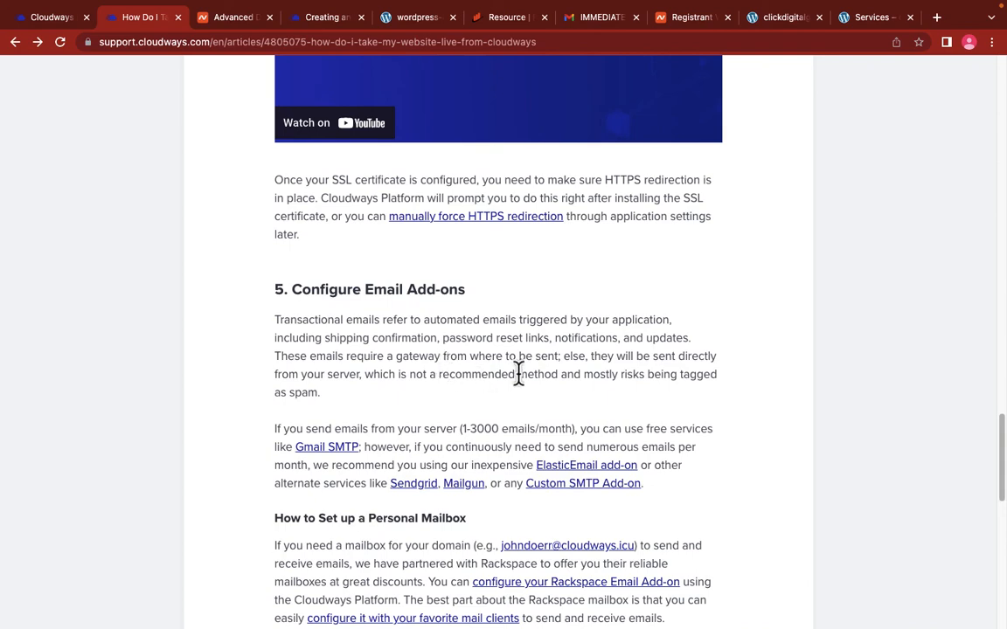